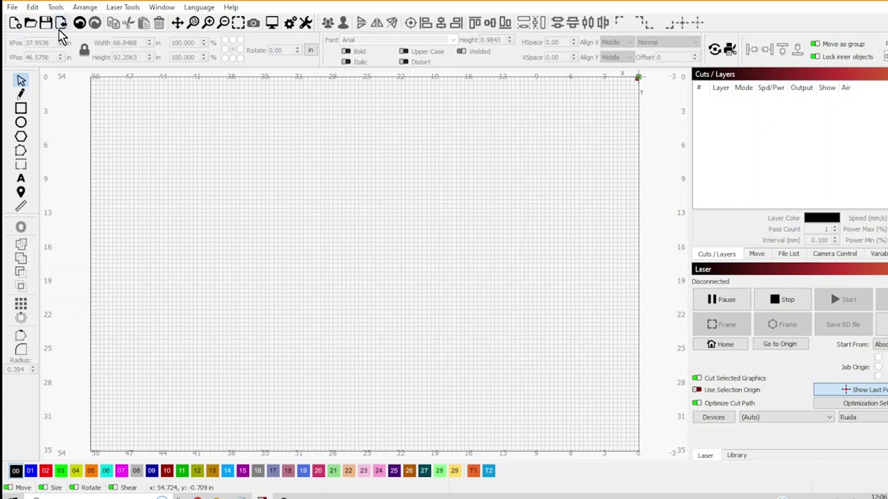
Import the Portable Wooden Floor Standing Display CUT FILE SVG and zoom the canvas to fit it.
left_click(61, 23)
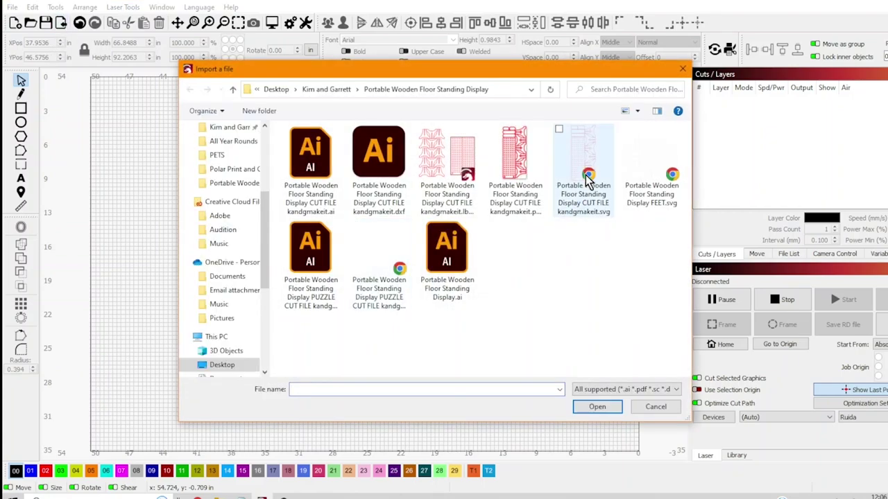
double_click(589, 177)
scroll(522, 328, "down", 5)
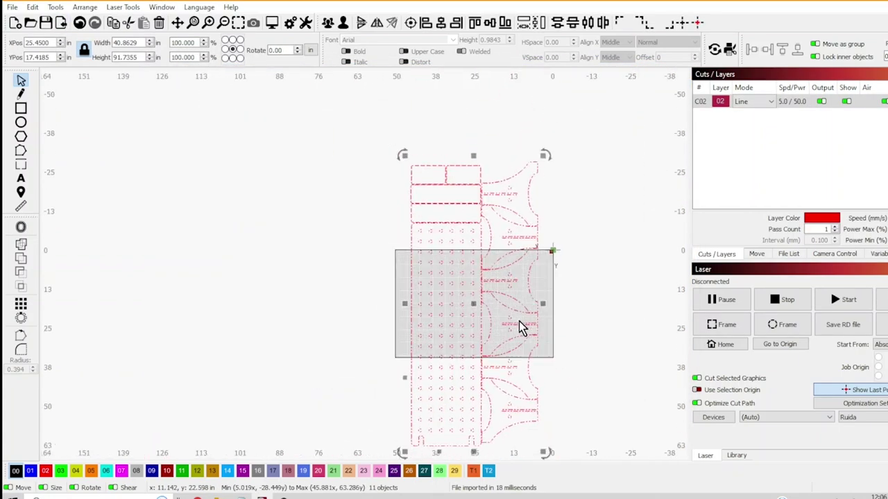
scroll(521, 328, "down", 2)
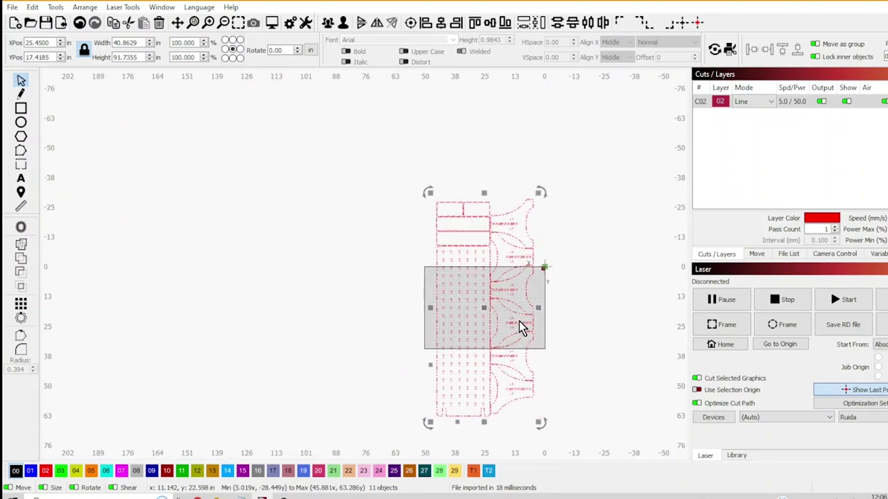
scroll(534, 427, "up", 1)
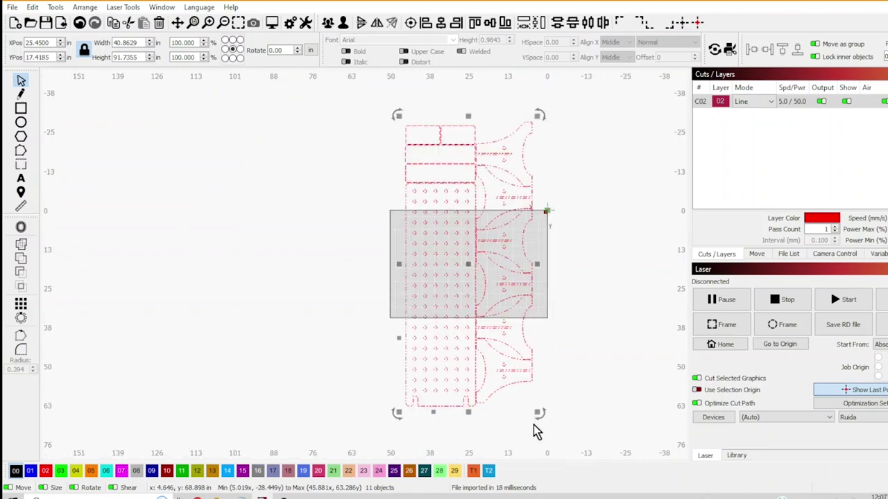
left_click(534, 430)
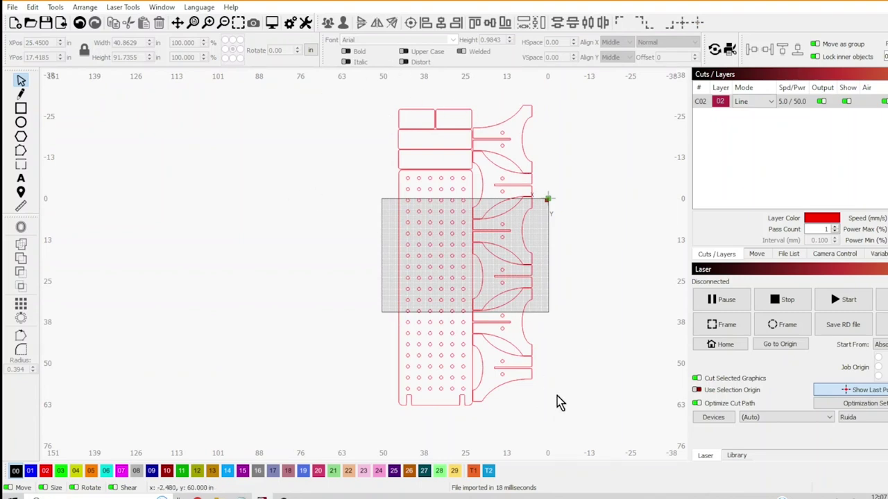
Group the 11 imported parts and draw an unlocked 43 × 93 in rectangle around them.
left_click_drag(559, 406, 351, 99)
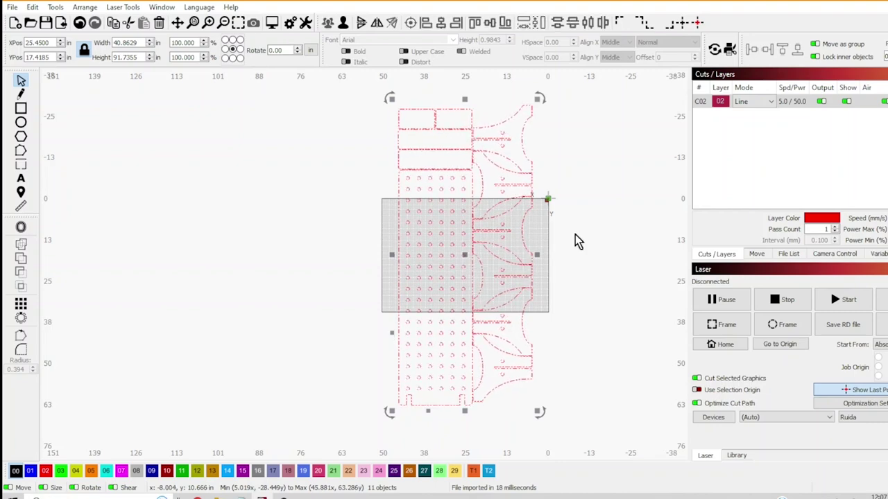
key("ctrl+g")
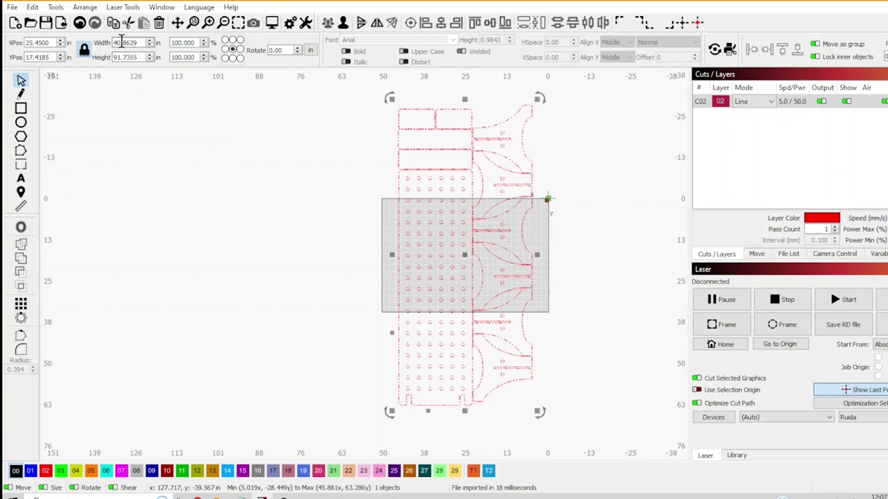
left_click(21, 109)
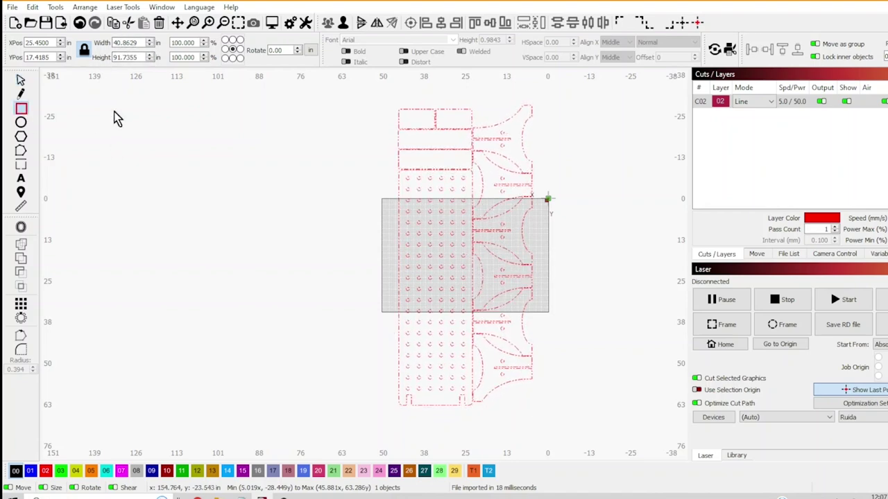
mouse_move(391, 105)
left_mouse_down()
mouse_move(577, 260)
mouse_move(561, 382)
mouse_move(534, 405)
mouse_move(536, 416)
left_mouse_up()
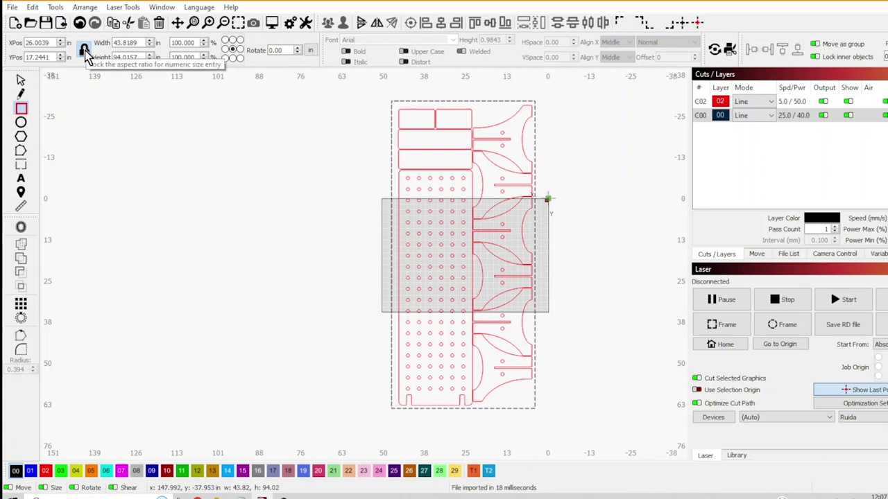
left_click(83, 51)
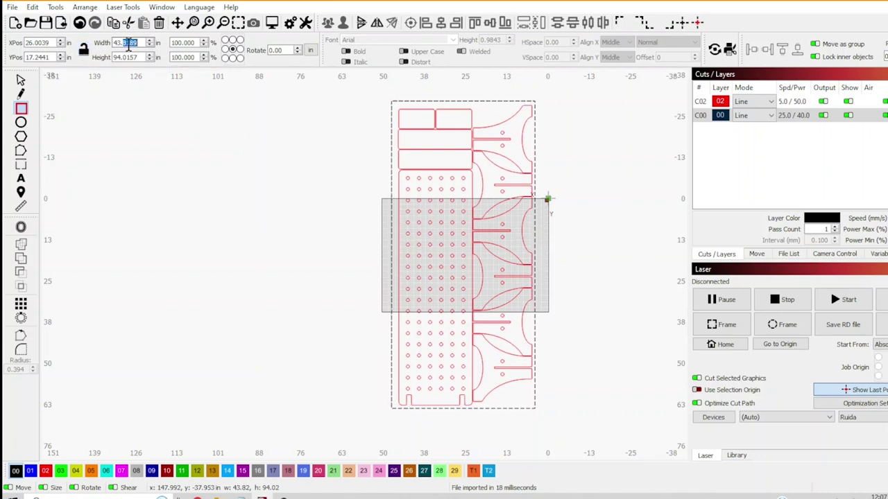
type("43")
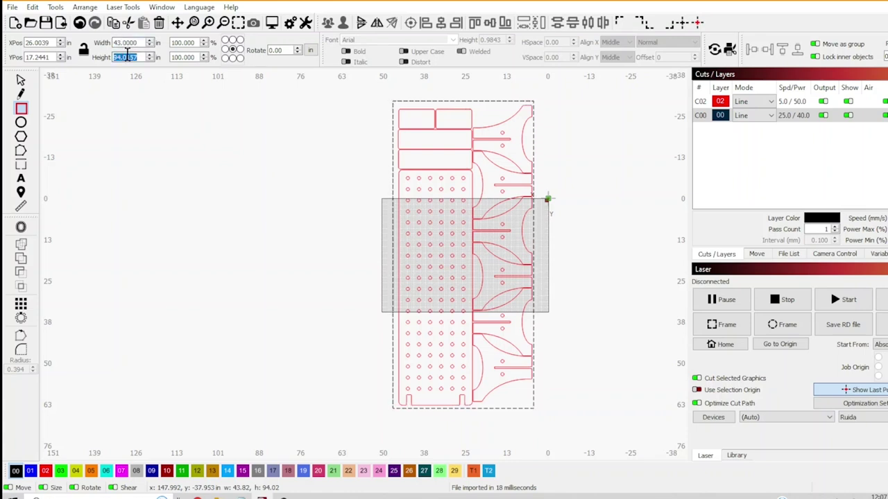
type("93.0000")
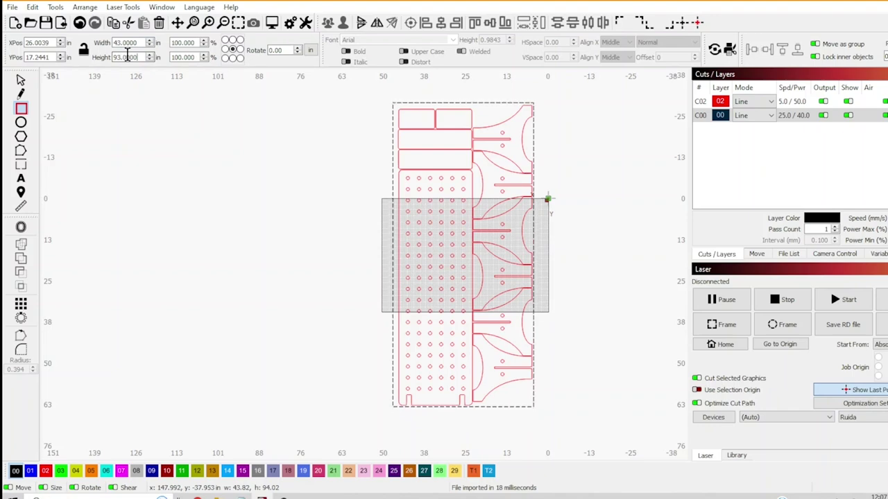
Centre the grouped design and the 43 × 93 in outline on each other, then check each object.
left_click(21, 80)
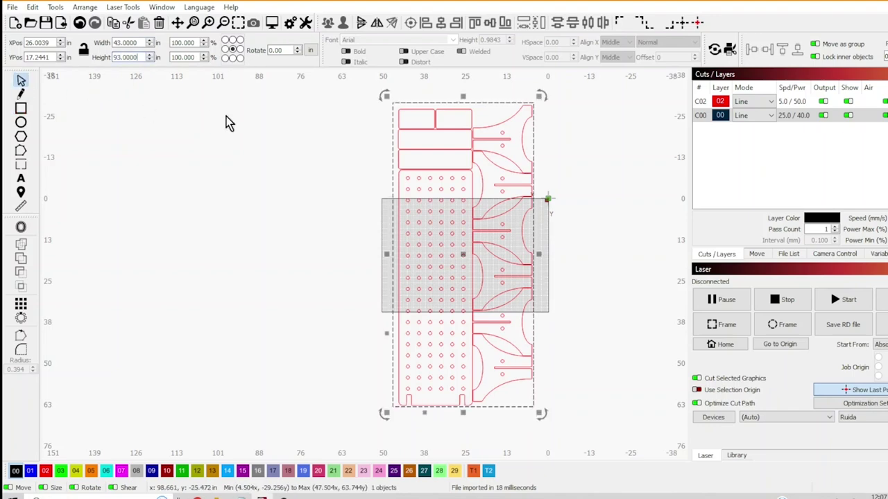
left_click_drag(559, 218, 347, 115)
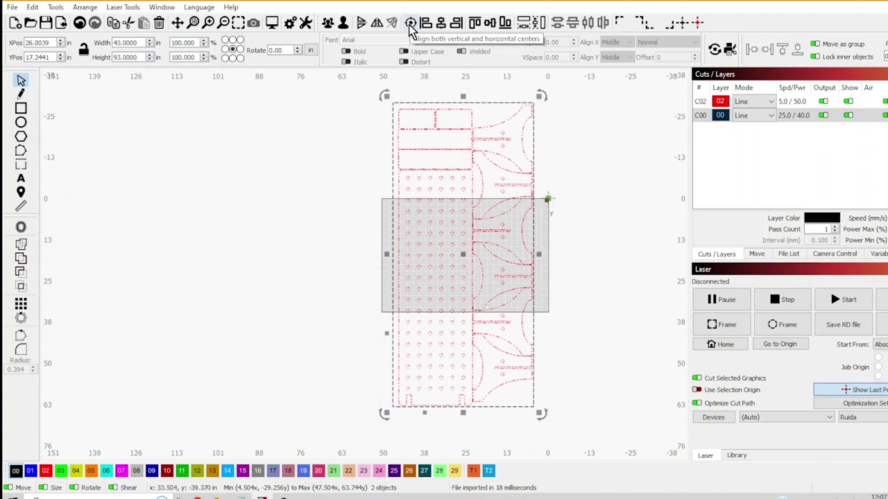
left_click(410, 23)
left_click(555, 188)
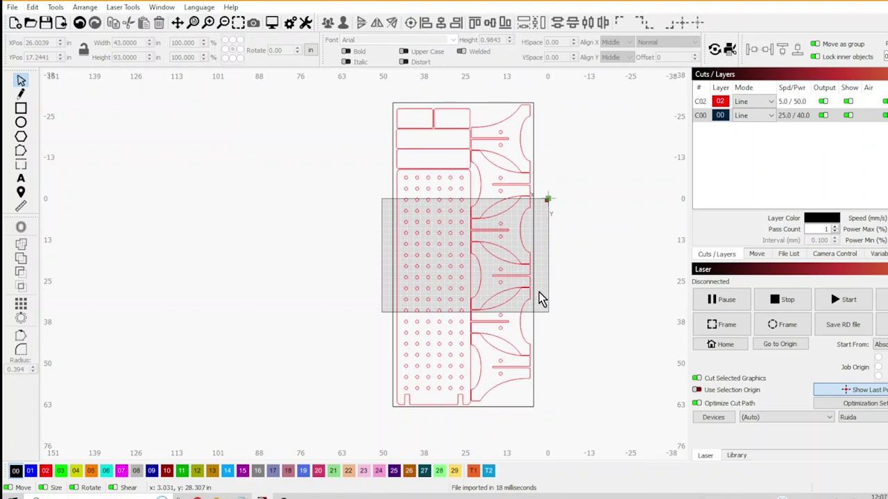
left_click(524, 275)
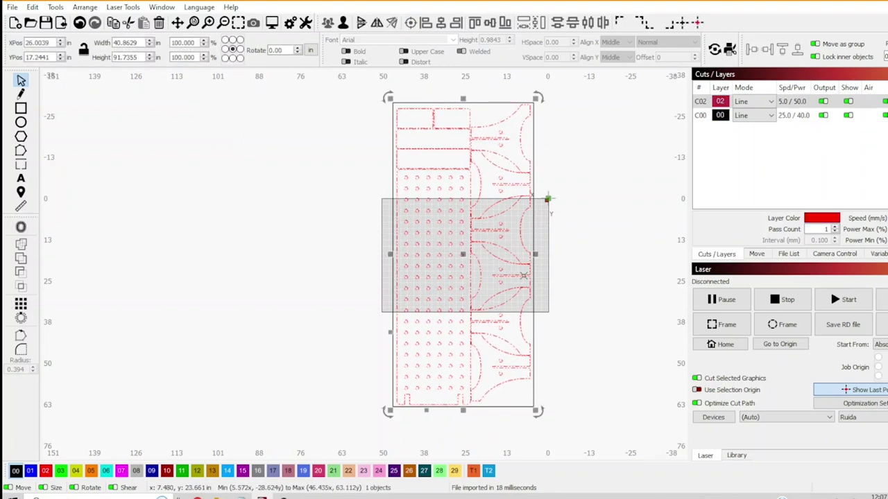
left_click(575, 265)
left_click(531, 212)
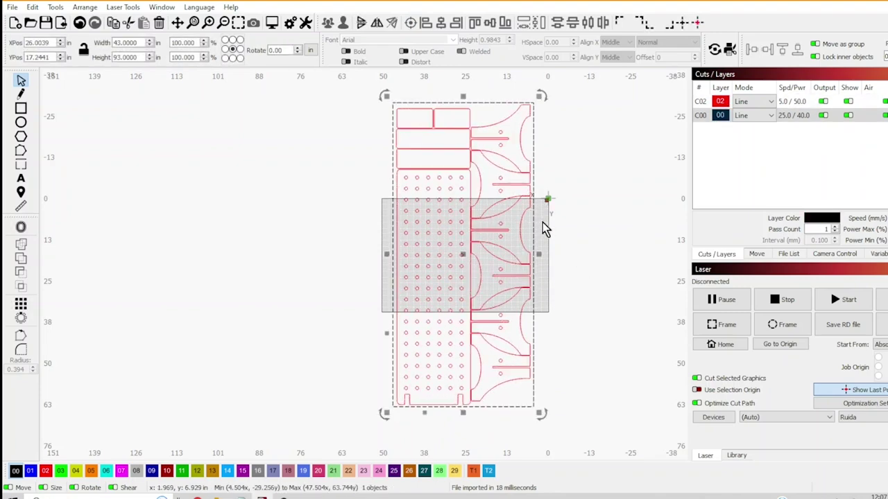
left_click(549, 241)
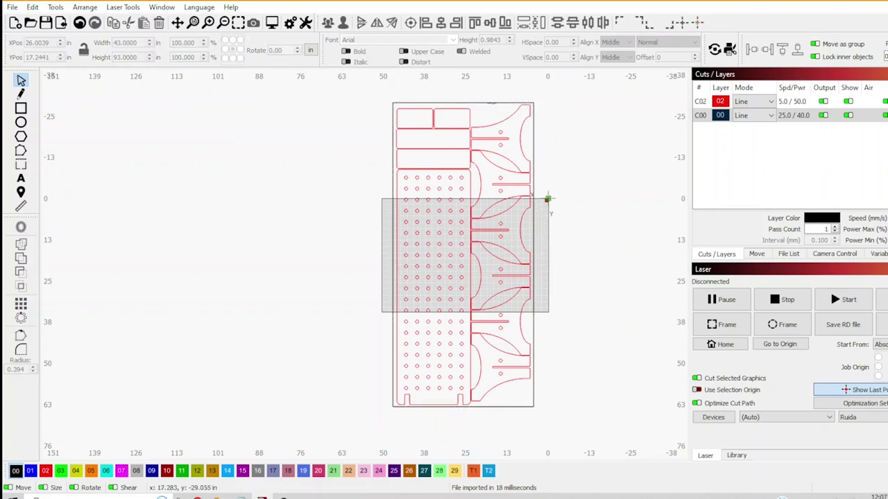
left_click(492, 103)
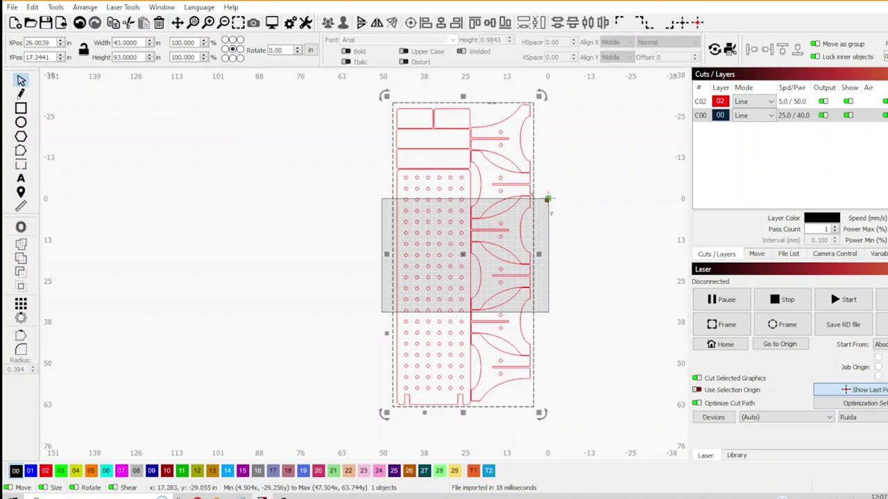
Duplicate the outline and set the copy's height to 34 in.
left_click_drag(463, 136, 463, 254)
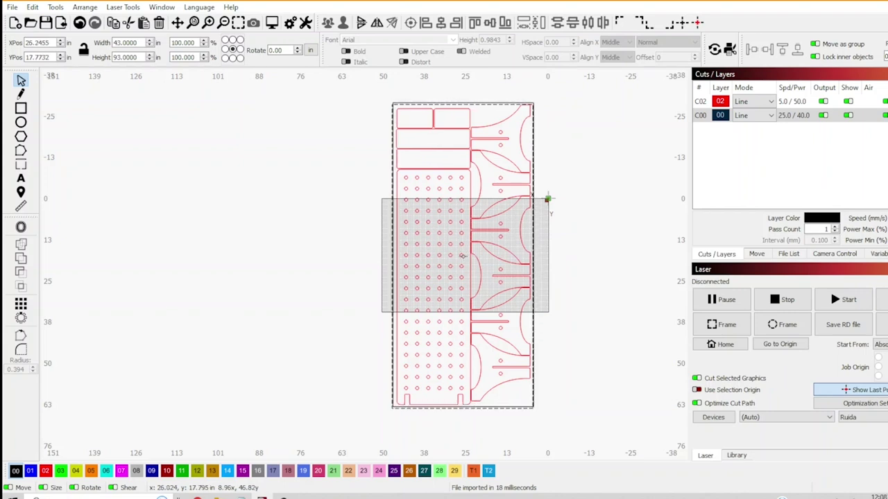
left_click_drag(462, 256, 461, 256)
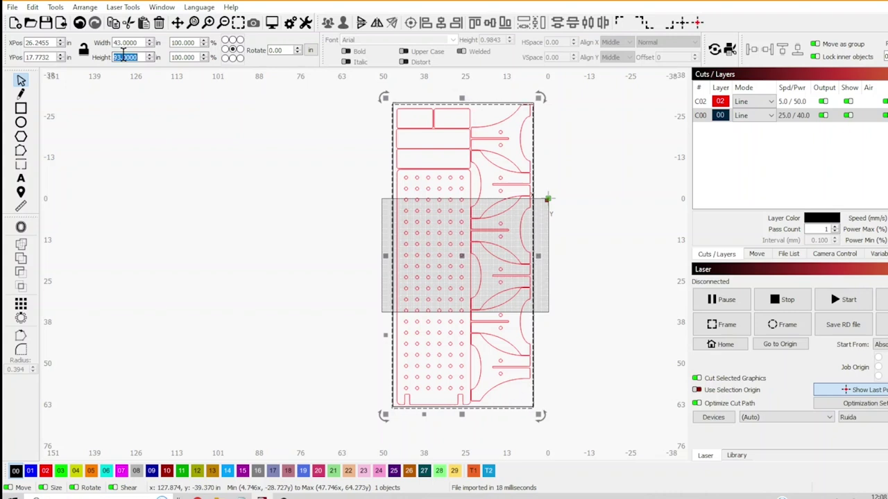
type("34")
key("Return")
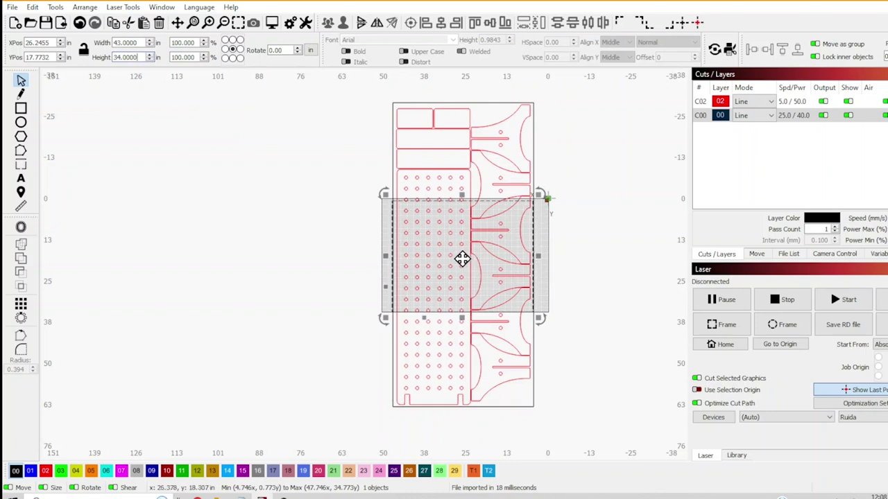
Position 43 × 34 in section rectangles over the design's bottom, top and middle.
left_click_drag(462, 258, 467, 360)
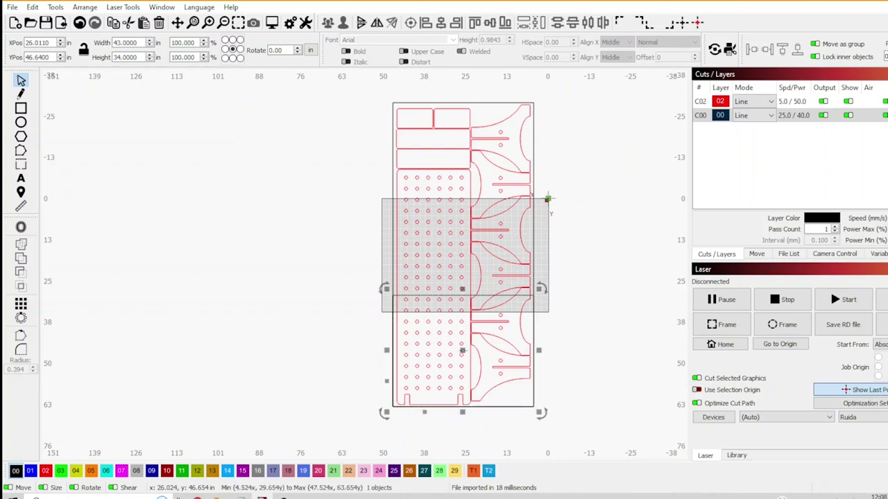
left_click_drag(467, 349, 466, 167)
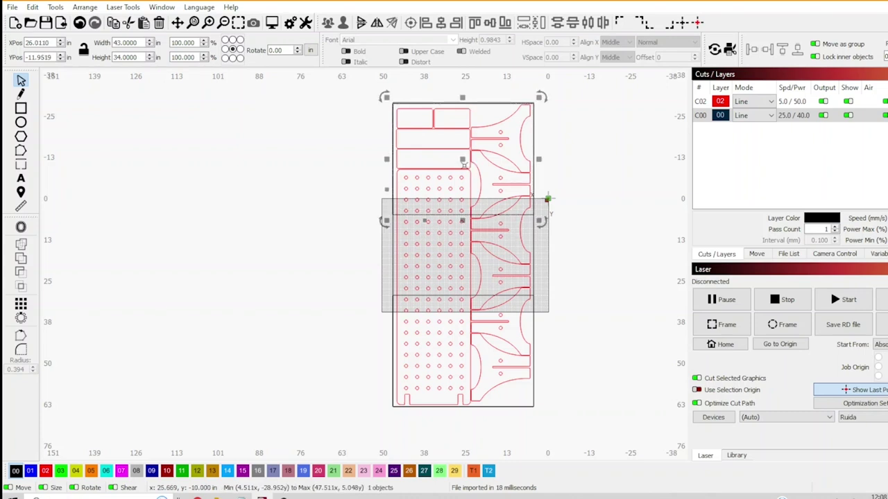
left_click_drag(462, 160, 461, 254)
Resize the lower section rectangle to 31.1505 in tall.
left_click(461, 254)
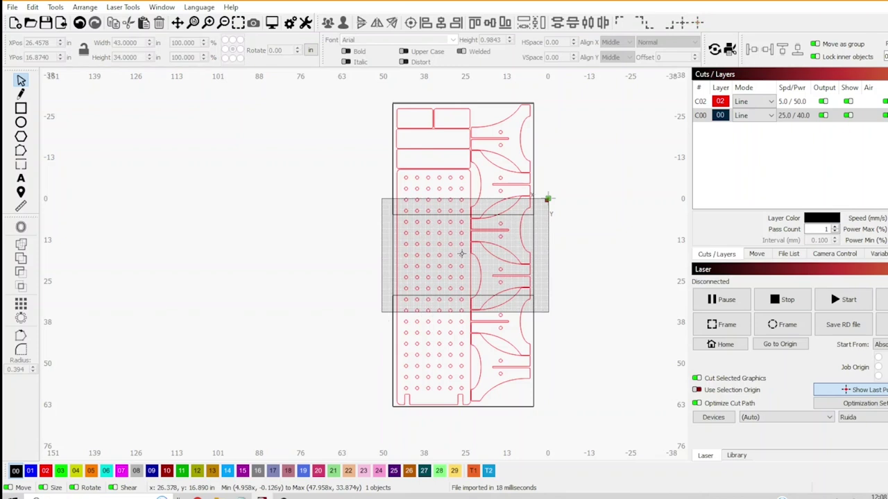
left_click(471, 296)
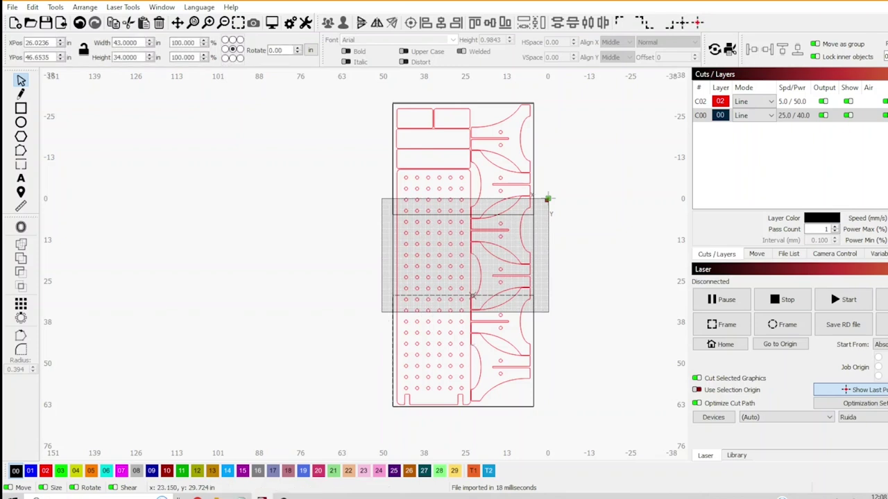
left_click_drag(464, 289, 465, 301)
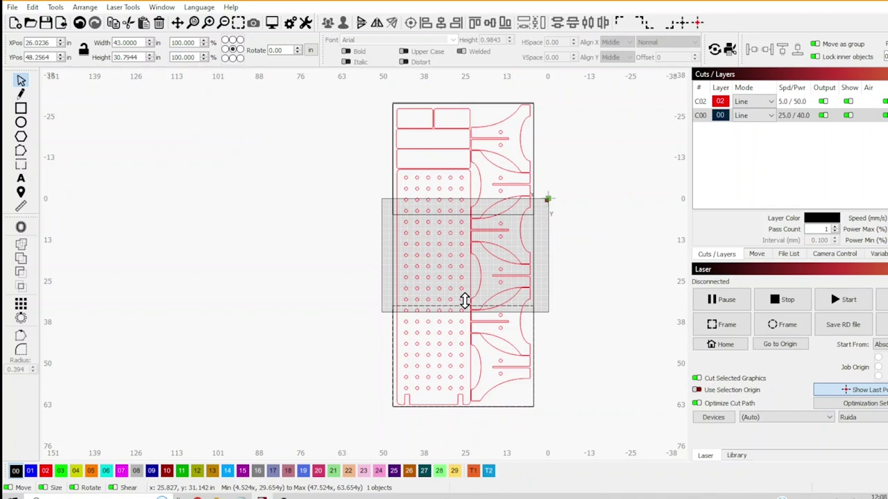
left_click_drag(465, 300, 464, 299)
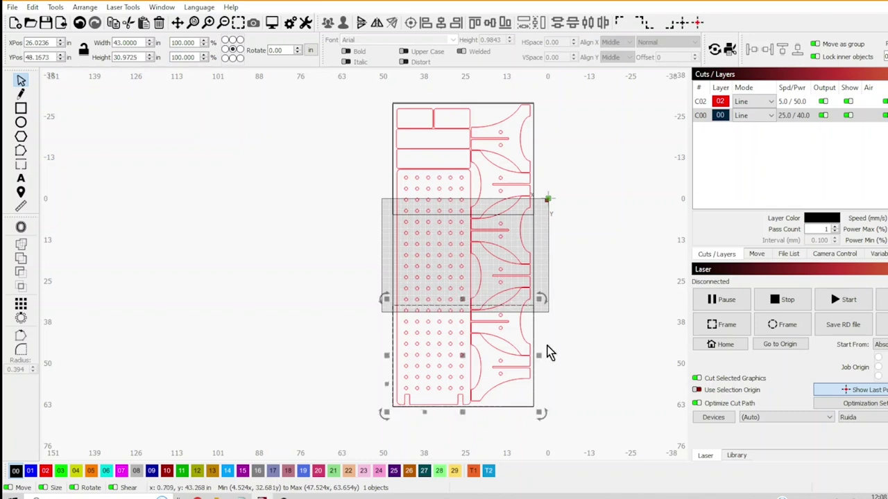
left_click(556, 410)
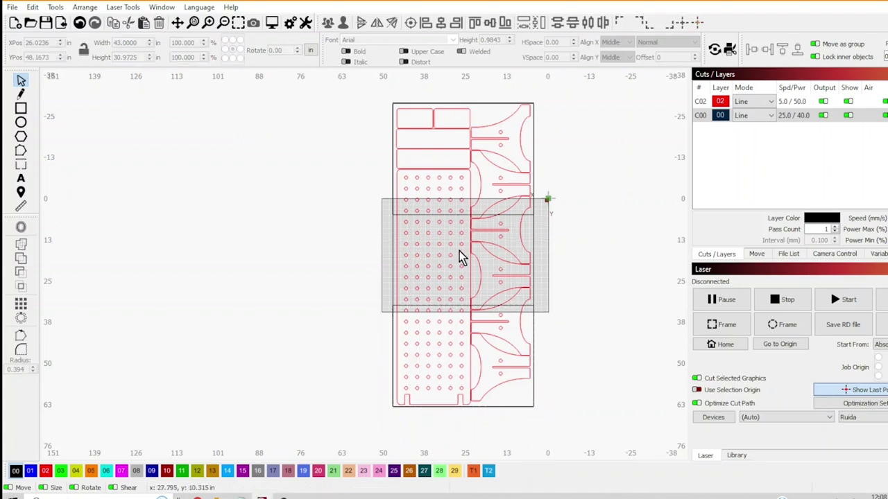
left_click(466, 310)
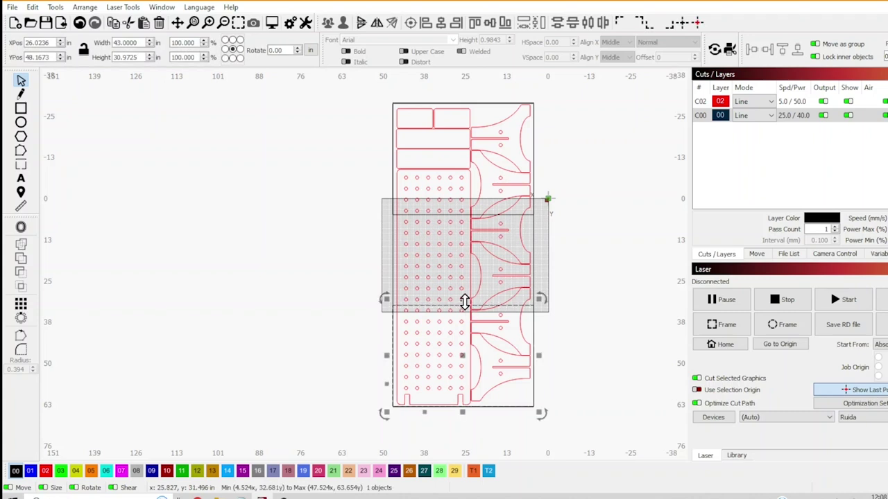
mouse_move(464, 301)
left_mouse_down()
mouse_move(463, 289)
mouse_move(464, 299)
left_mouse_up()
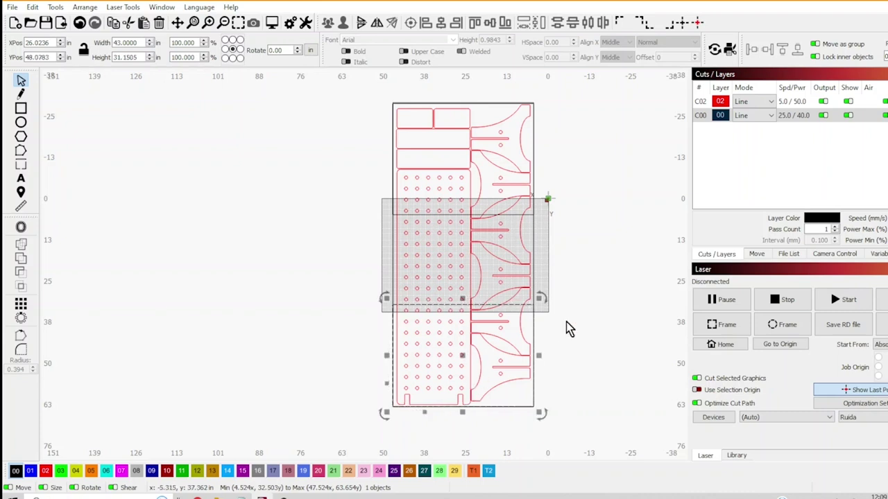
Move the resized section rectangle up over the top of the design.
left_click(456, 214)
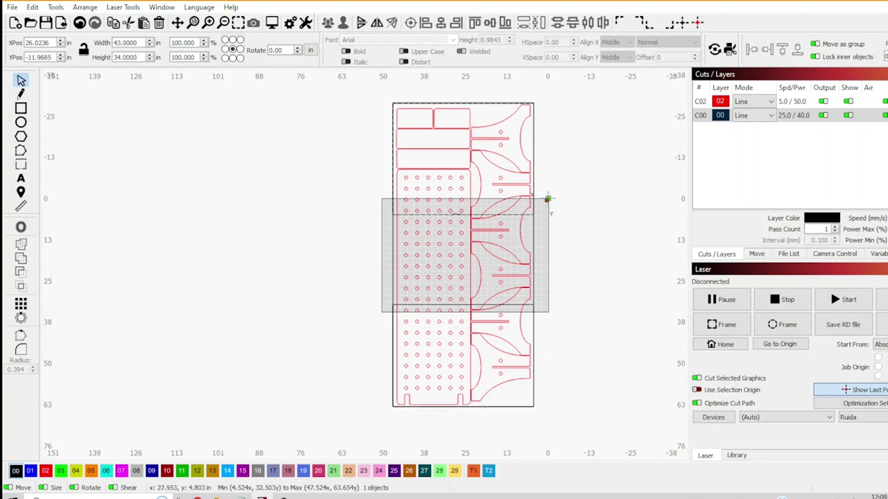
left_click_drag(548, 199, 547, 199)
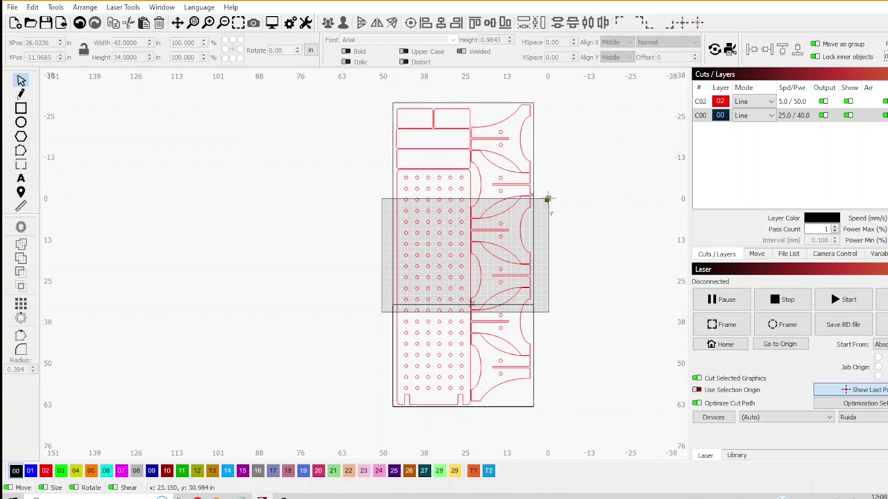
left_click(468, 312)
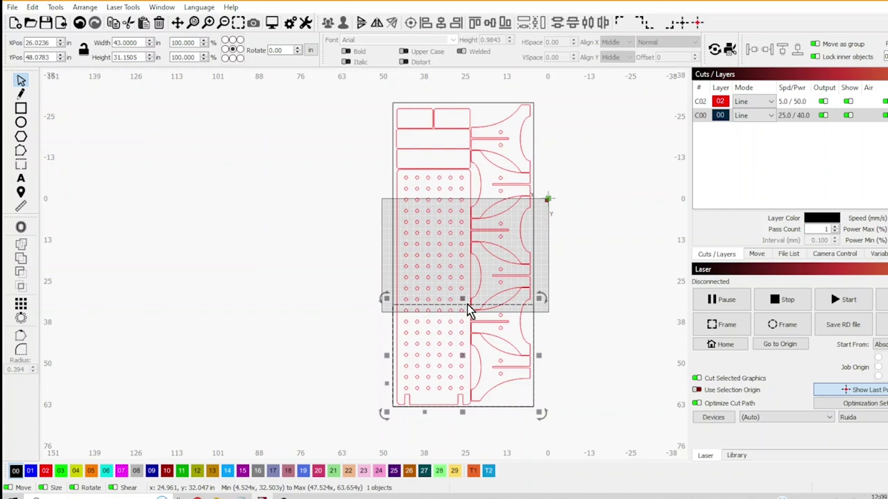
left_click_drag(466, 303, 421, 166)
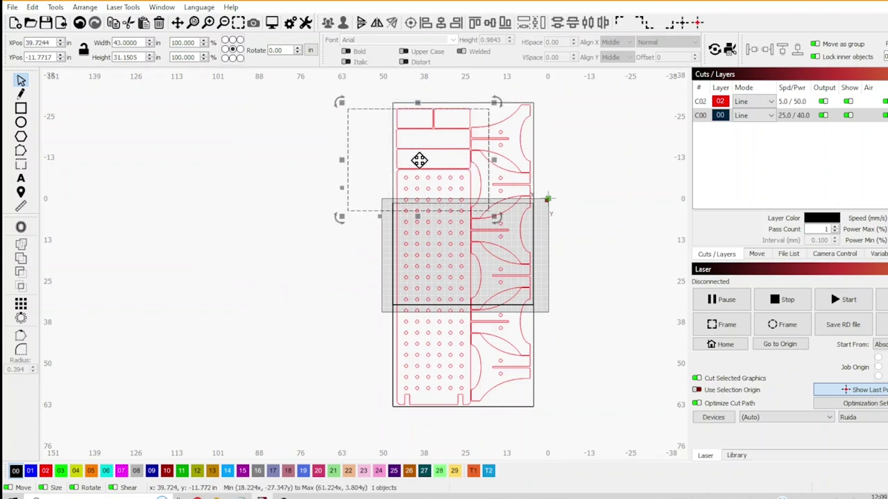
left_click(518, 202)
Group the display-stand parts into a single object.
key("Escape")
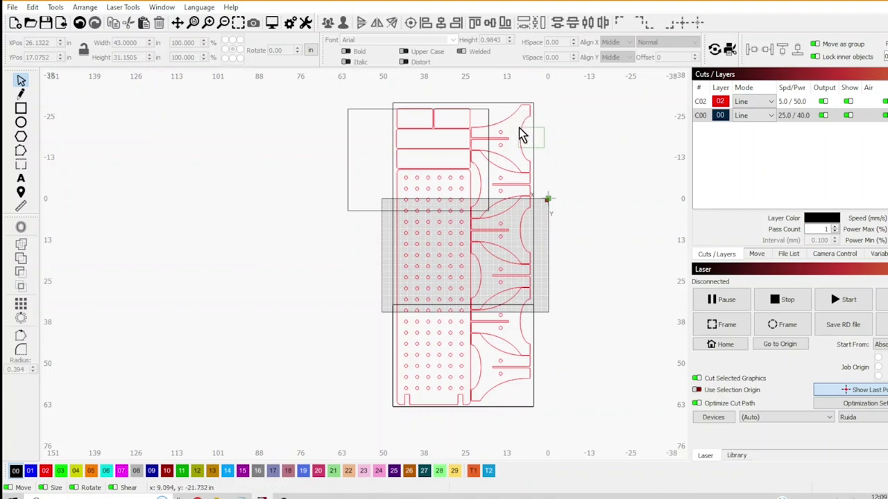
left_click(522, 132)
key("ctrl+g")
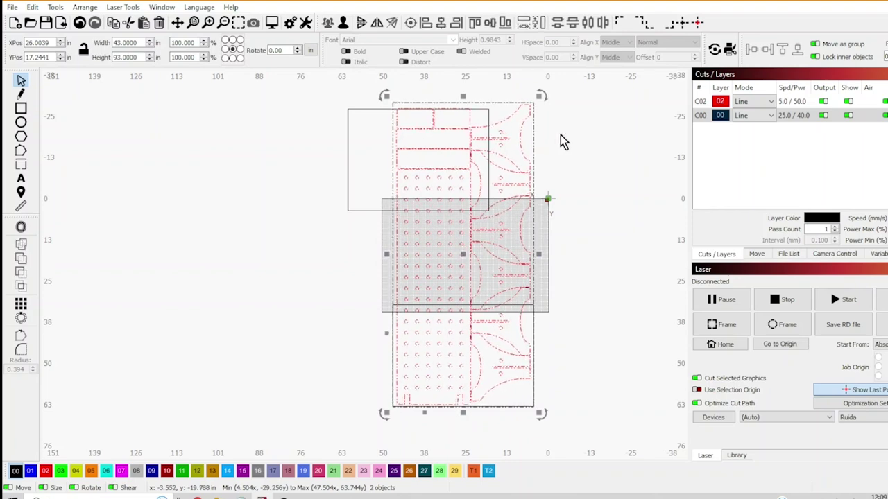
left_click(556, 144)
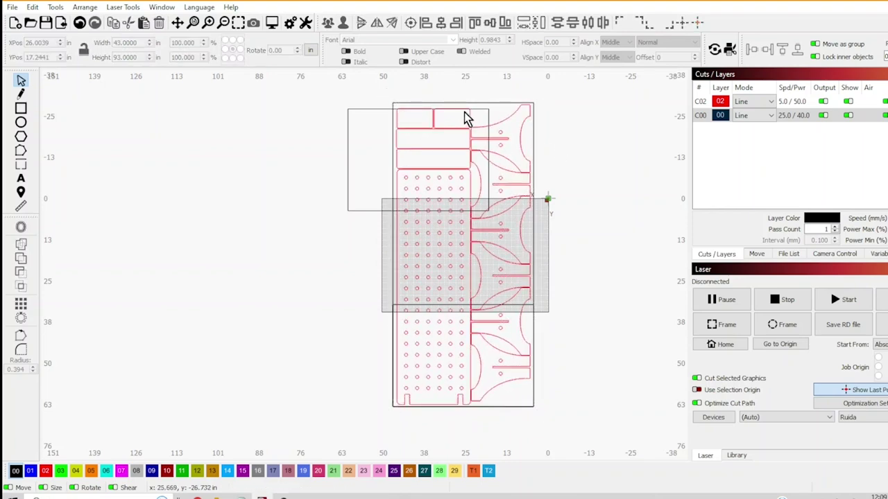
Align the section rectangle's top and horizontal position flush with the grouped design.
left_click(498, 113)
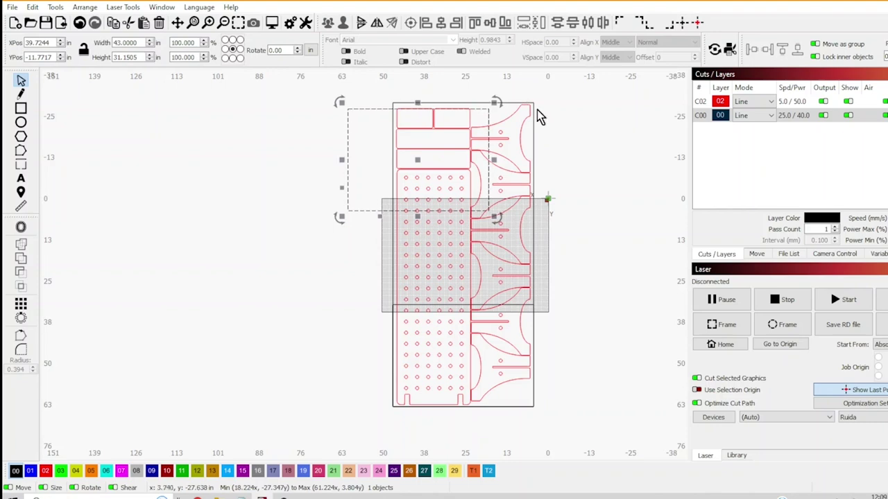
left_click(525, 120, "shift")
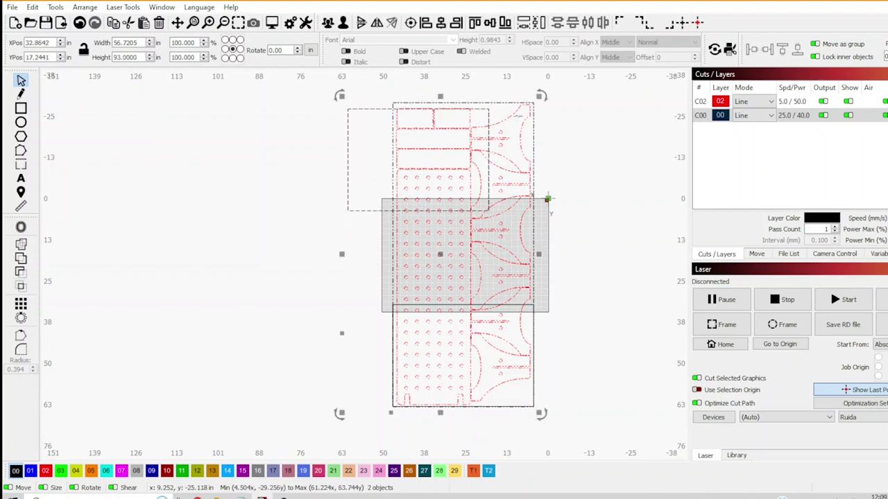
left_click(473, 25)
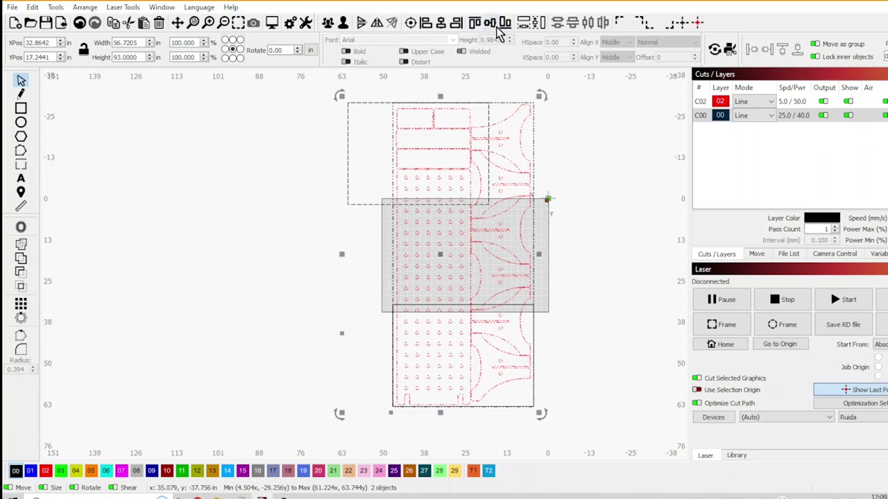
left_click(450, 26)
left_click(585, 136)
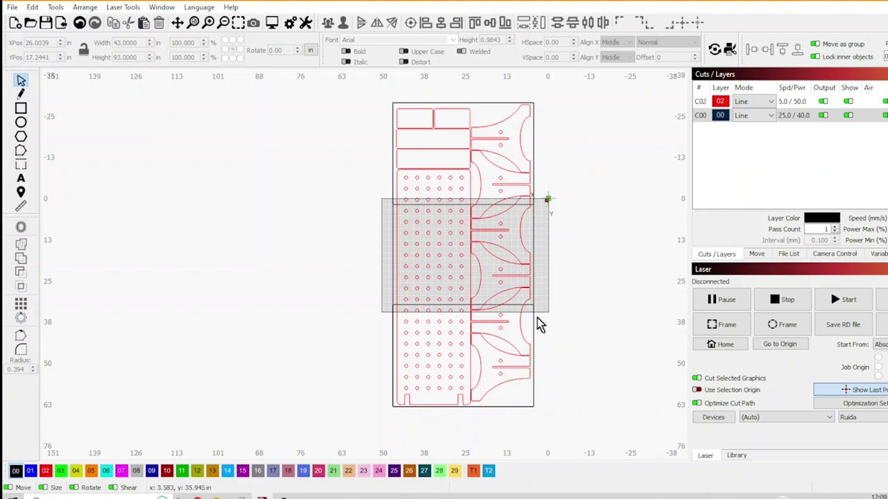
left_click(532, 299)
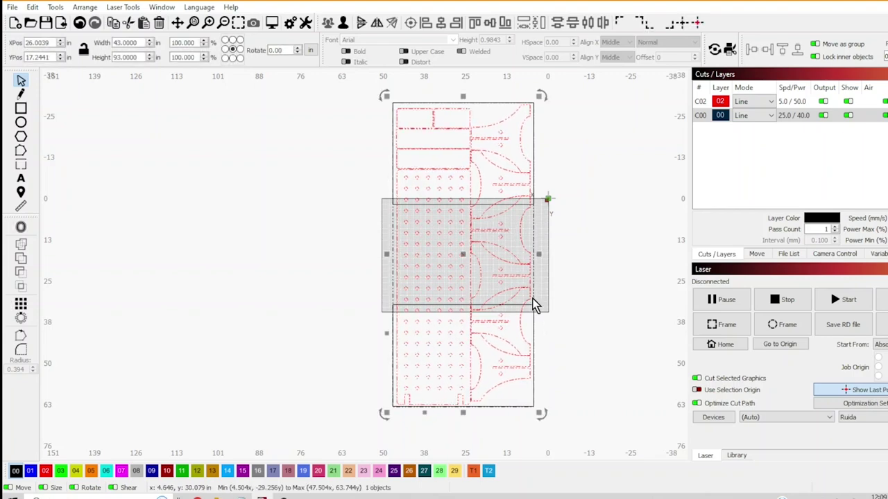
left_click(501, 306, "shift")
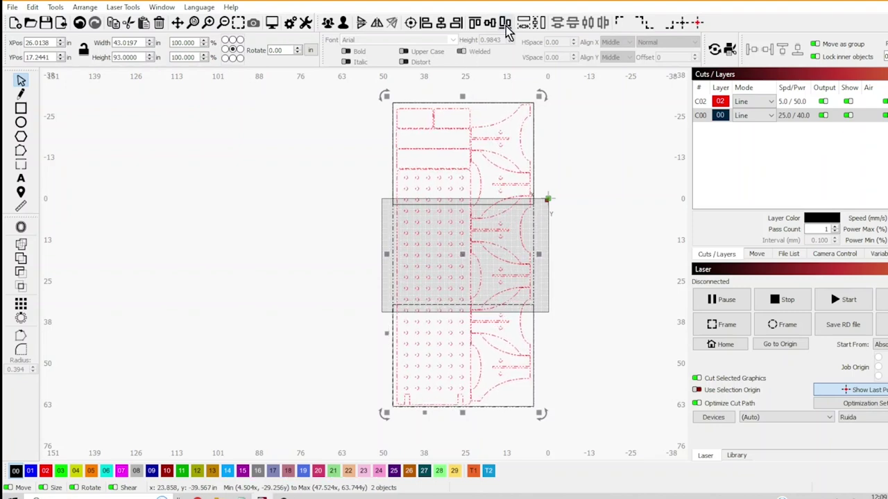
Align the design and outline, then shift everything so the top section sits in the grey work area.
left_click(474, 22)
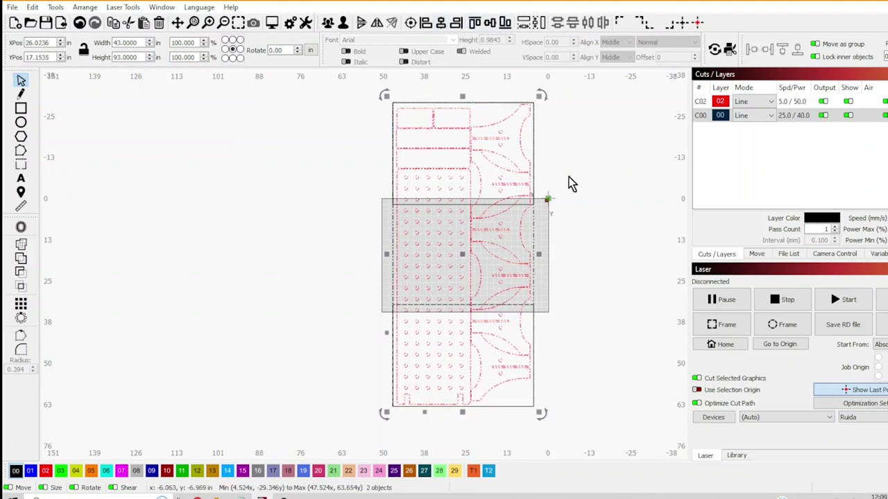
left_click(565, 188)
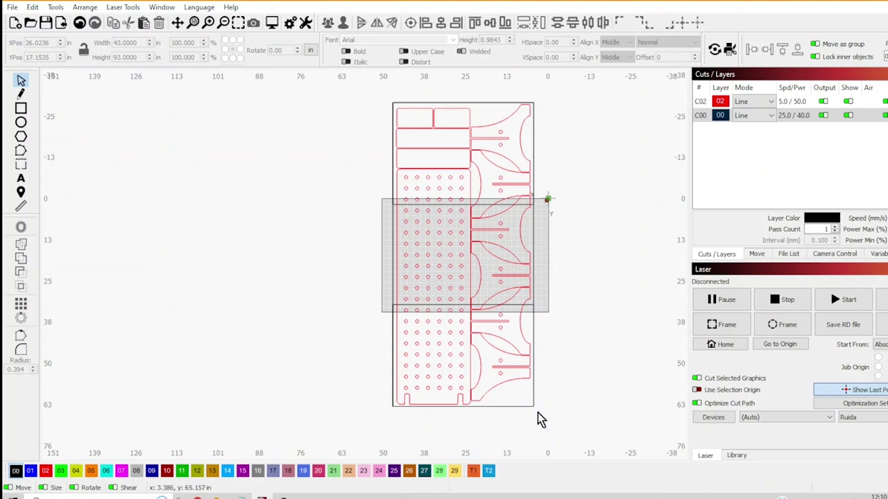
key("ctrl+a")
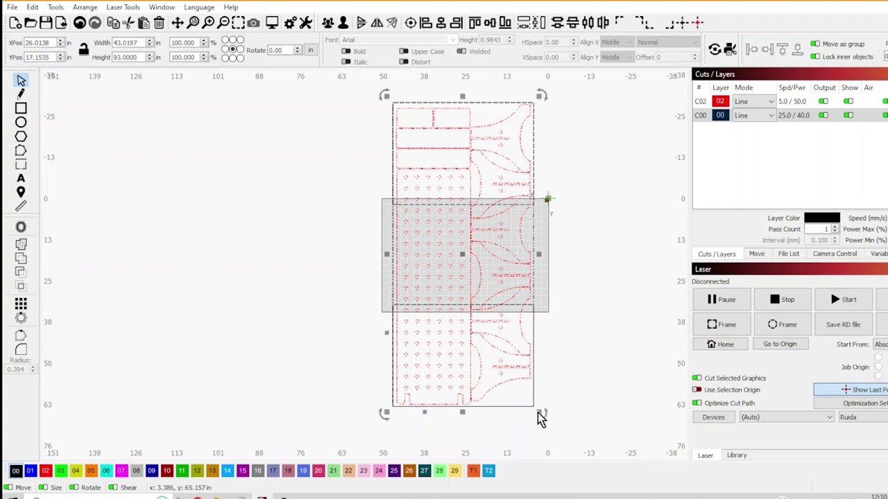
left_click_drag(462, 251, 467, 361)
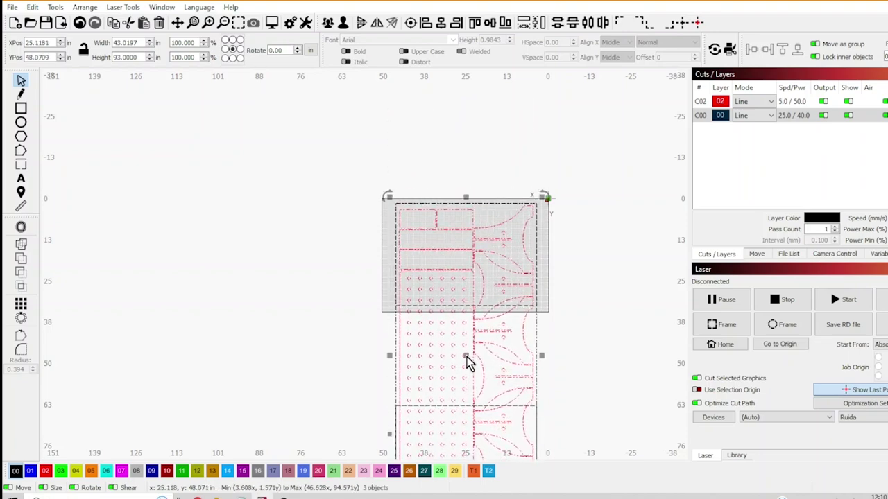
left_click(562, 339)
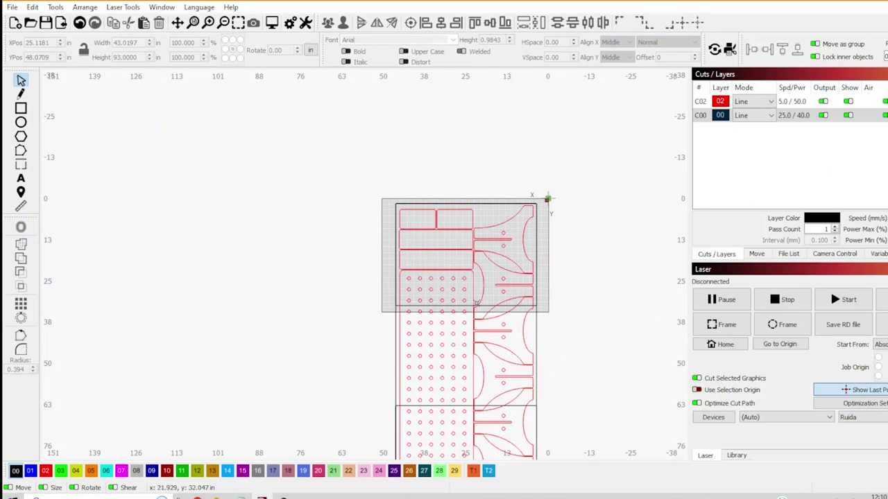
scroll(480, 318, "up", 5)
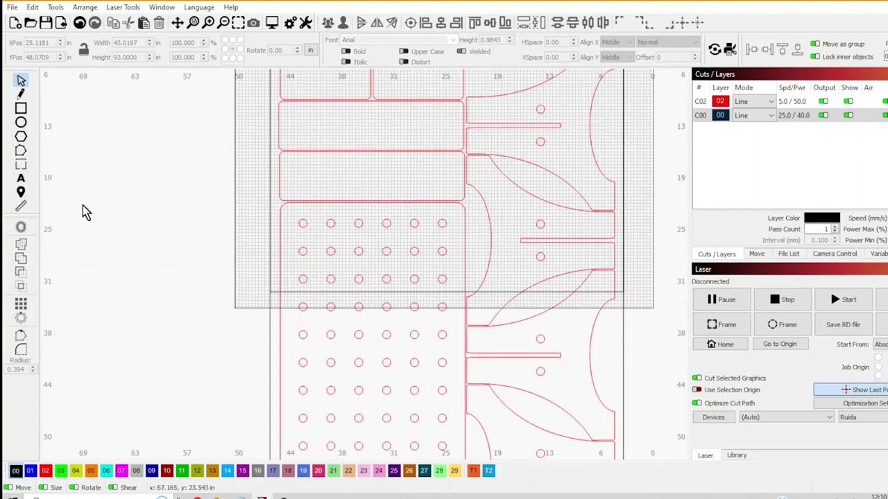
Draw a small 0.5 in circle to the left of the design.
left_click(21, 122)
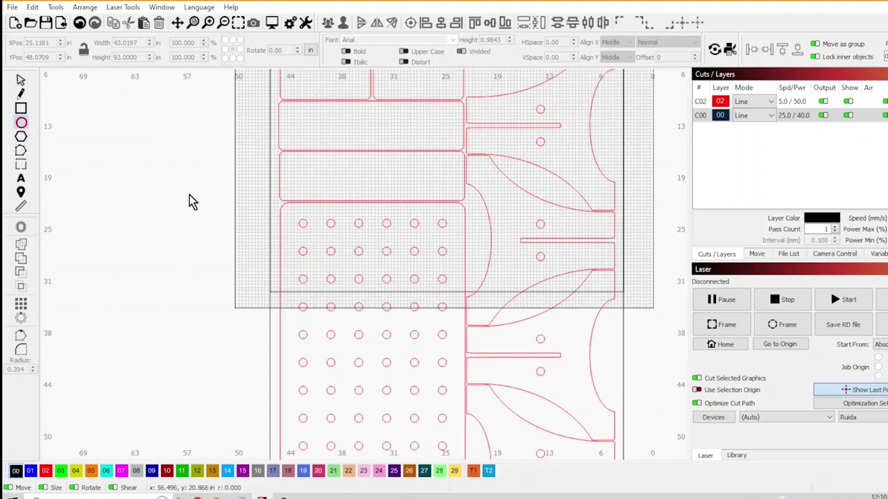
left_click_drag(239, 231, 249, 241)
left_click_drag(250, 242, 250, 242)
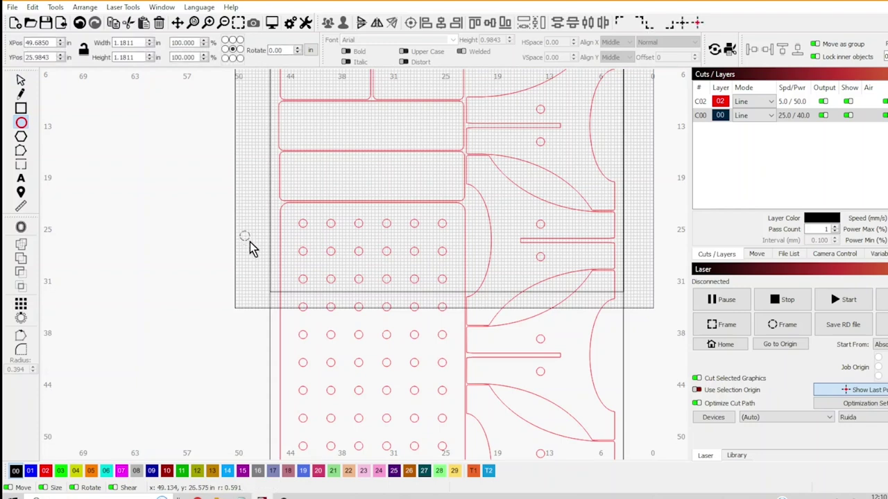
left_click(84, 50)
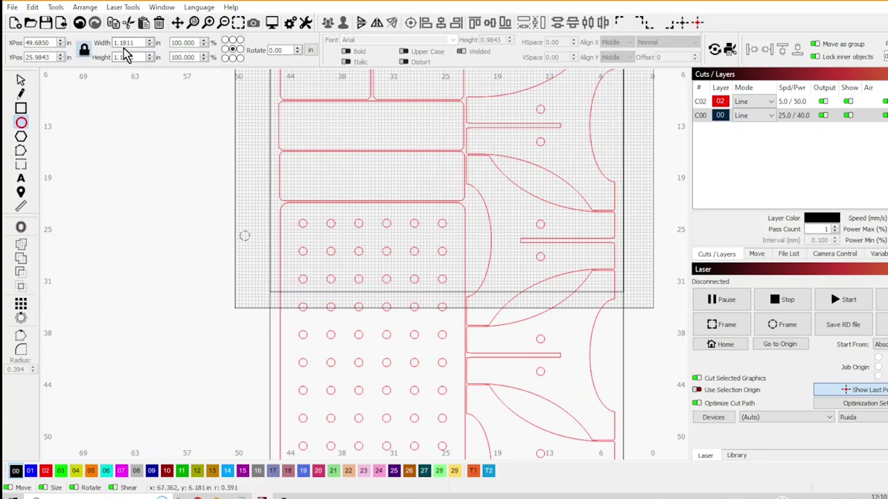
double_click(123, 43)
type(".5")
key("Return")
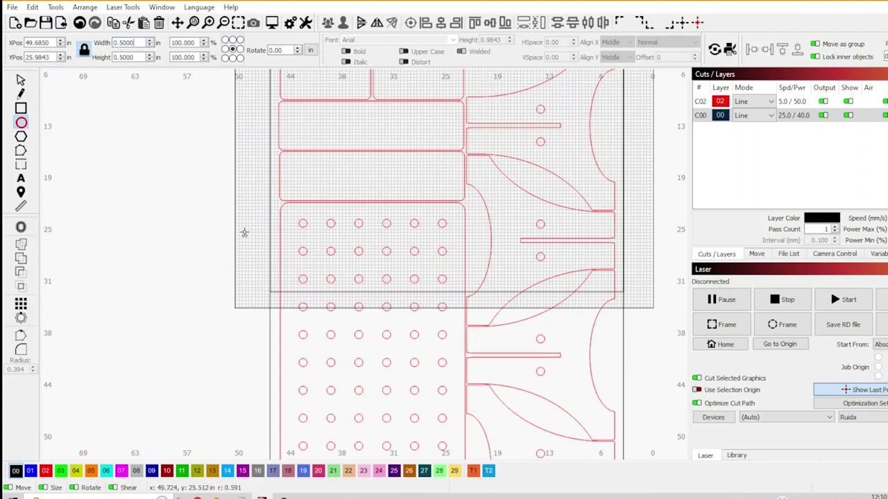
scroll(245, 235, "up", 5)
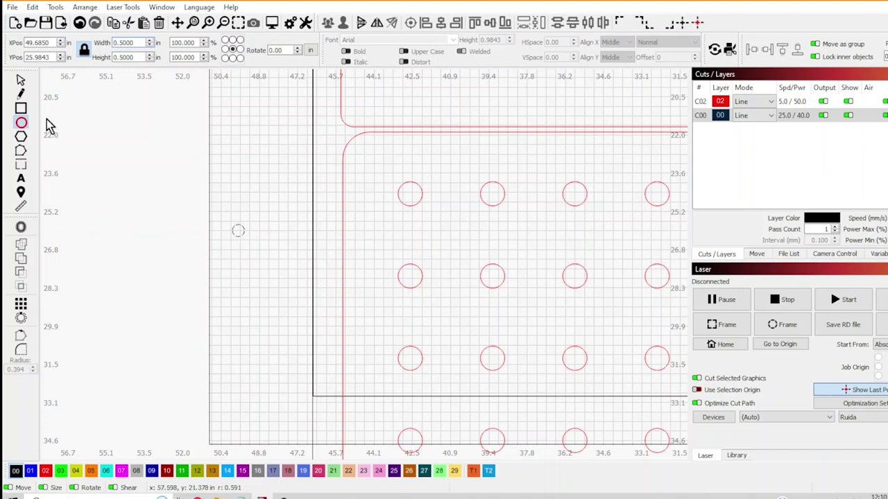
Draw a vertical line above the circle and set its height to 0.5 in.
left_click(20, 95)
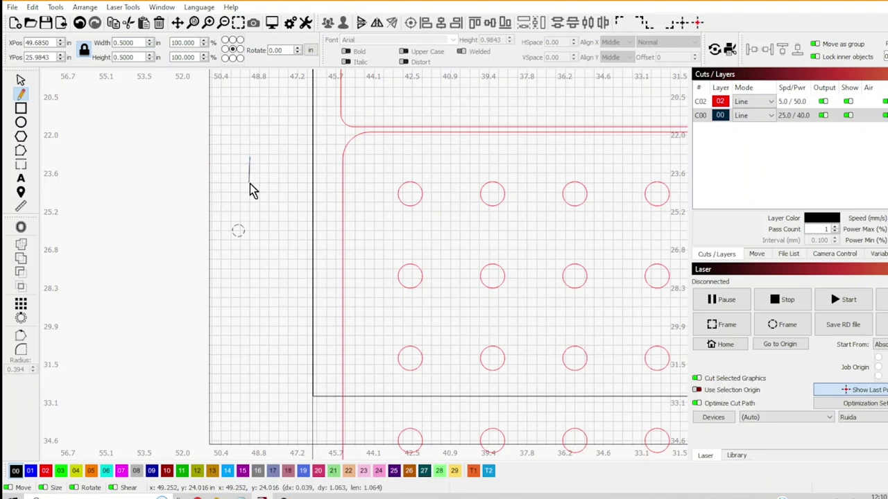
left_click(248, 147)
left_click(247, 174)
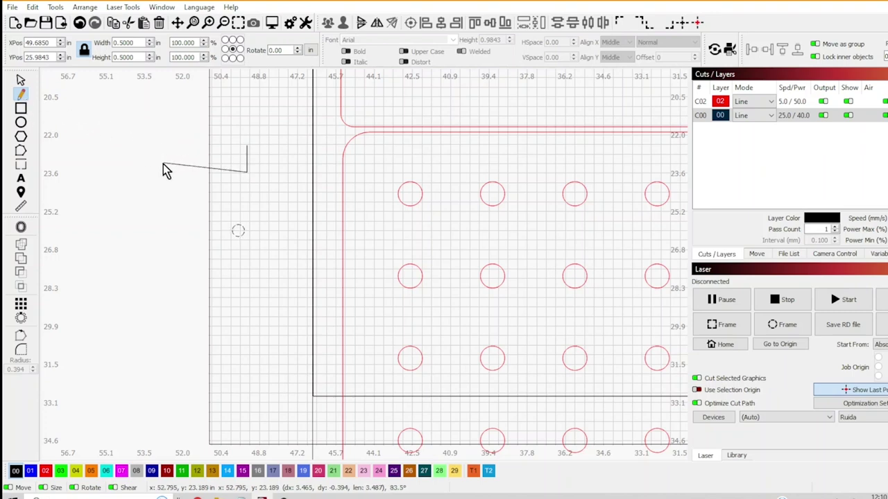
right_click(163, 165)
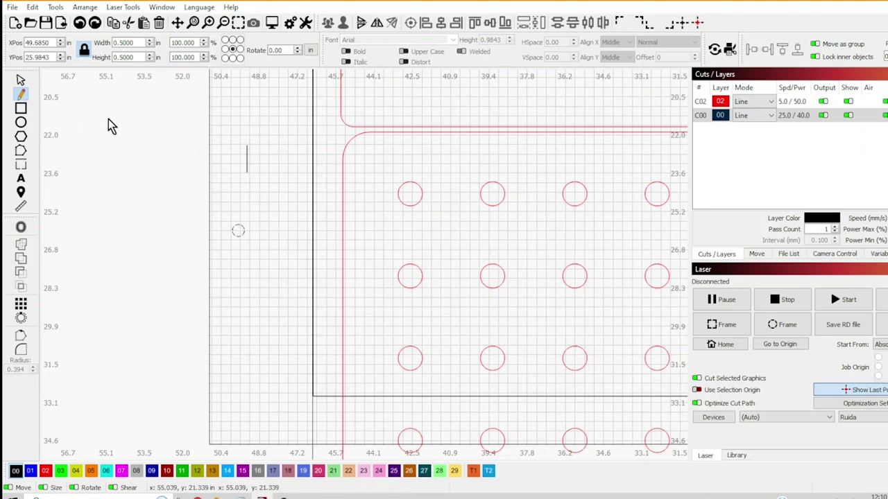
left_click(25, 81)
left_click(254, 174)
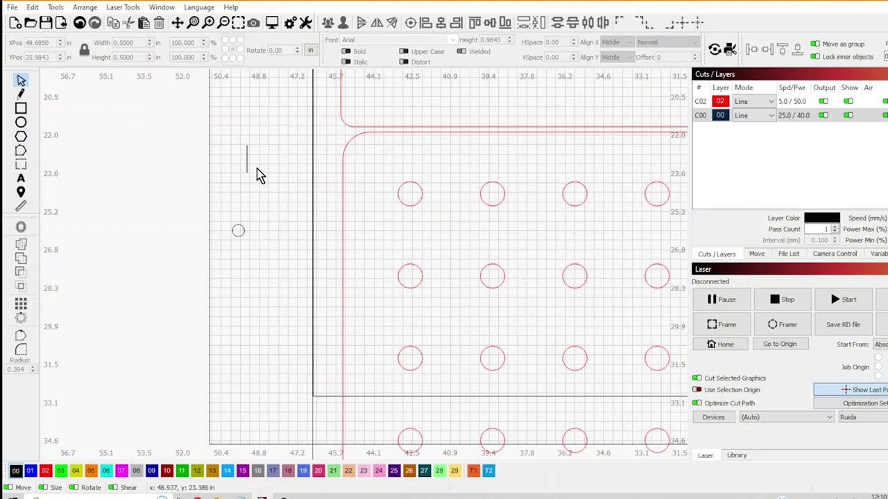
left_click(251, 173)
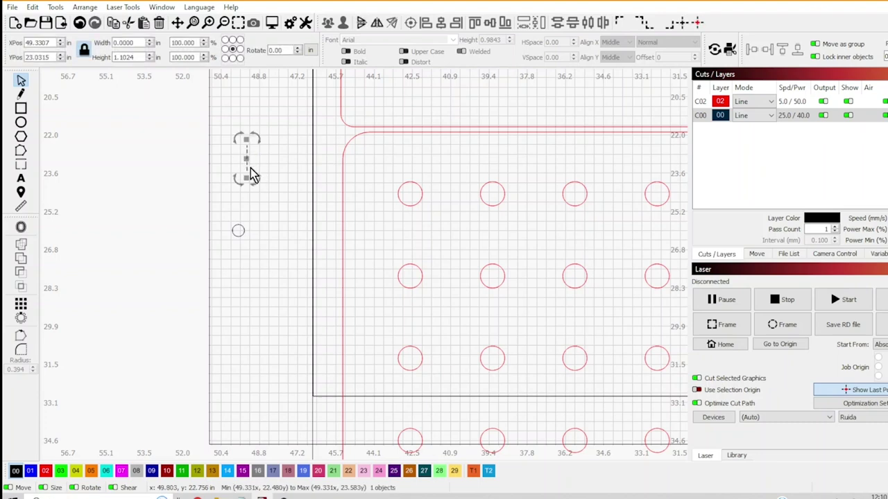
left_click(130, 57)
type(".5")
key("Return")
left_click(243, 197)
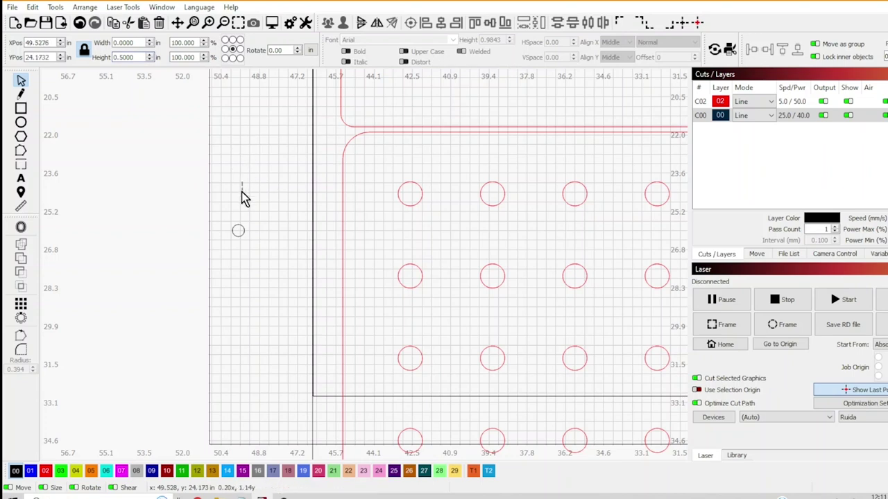
left_click(238, 230)
Place the line beside the circle and rotate it 90° to horizontal.
scroll(237, 230, "up", 5)
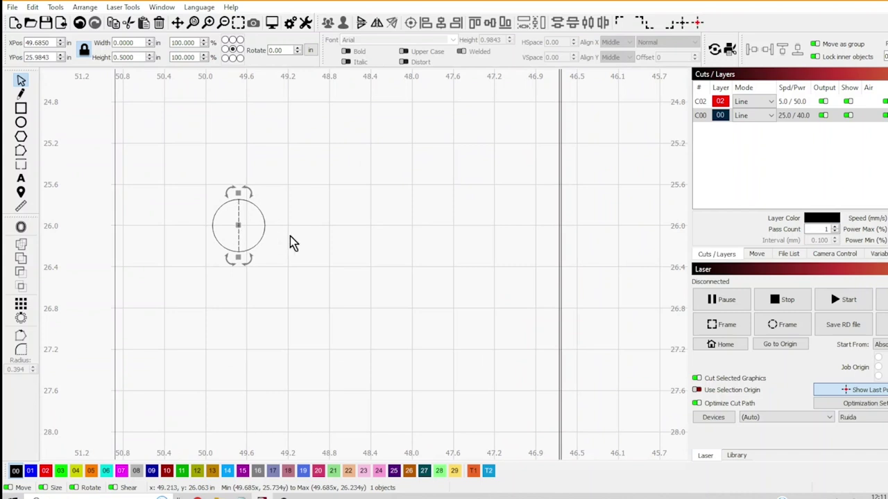
left_click_drag(240, 228, 292, 238)
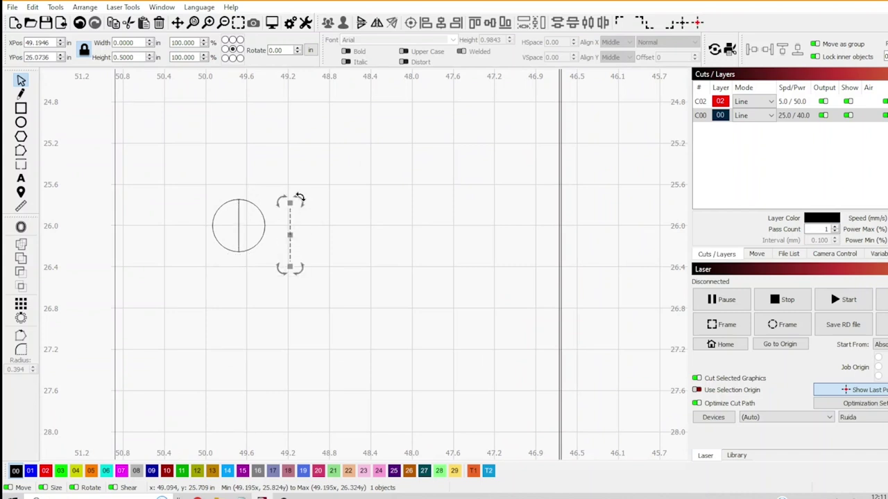
left_click_drag(299, 198, 238, 224)
Centre the lines on the circle to form a crosshair and put it on blue layer 01.
left_click_drag(286, 242, 212, 190)
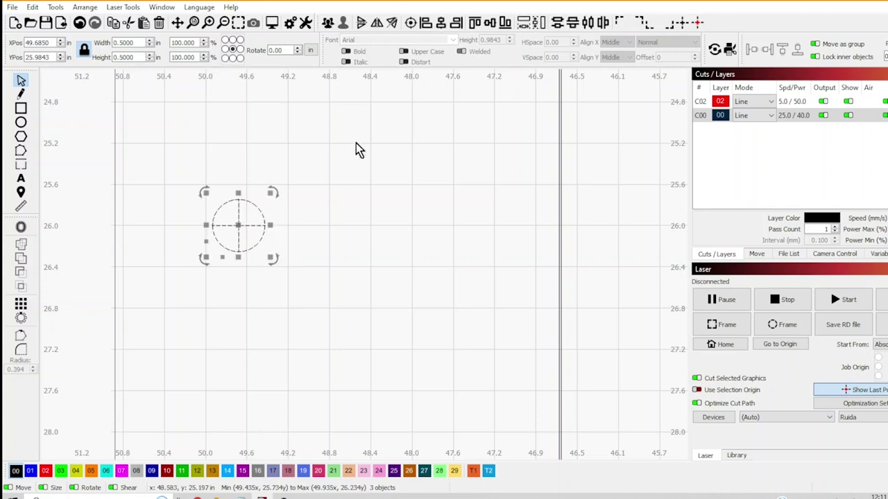
left_click(411, 24)
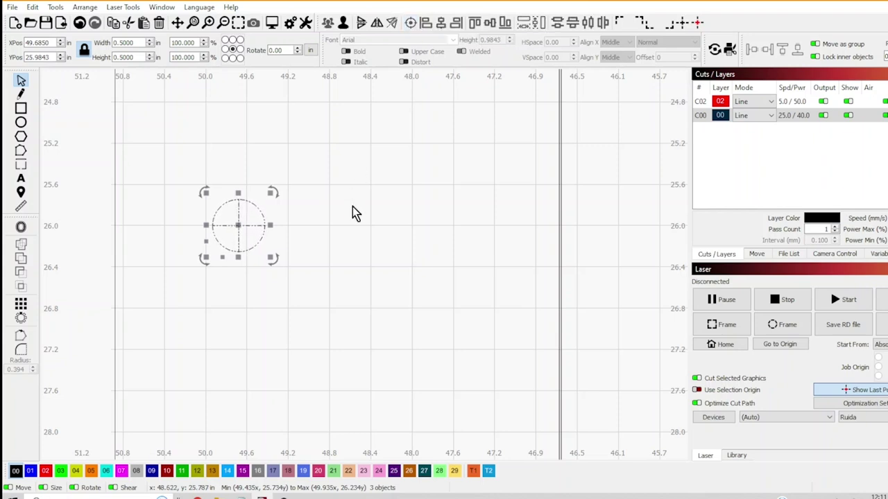
left_click(30, 473)
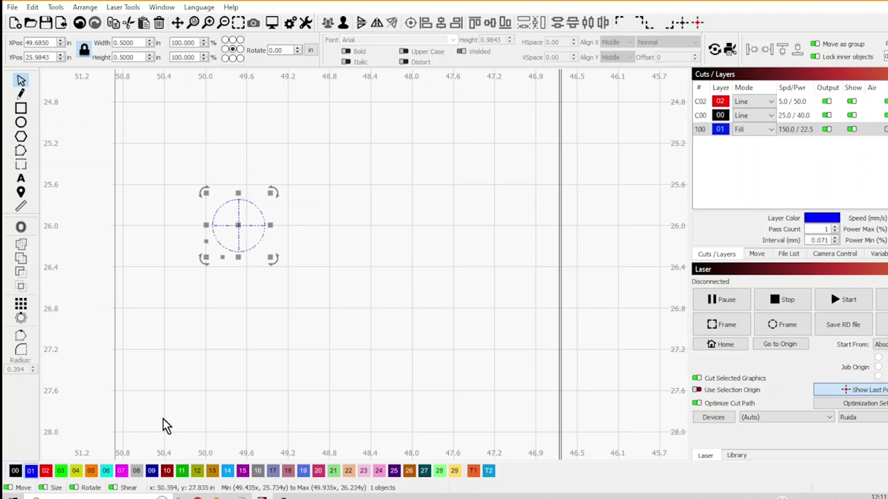
left_click(310, 364)
scroll(317, 311, "down", 5)
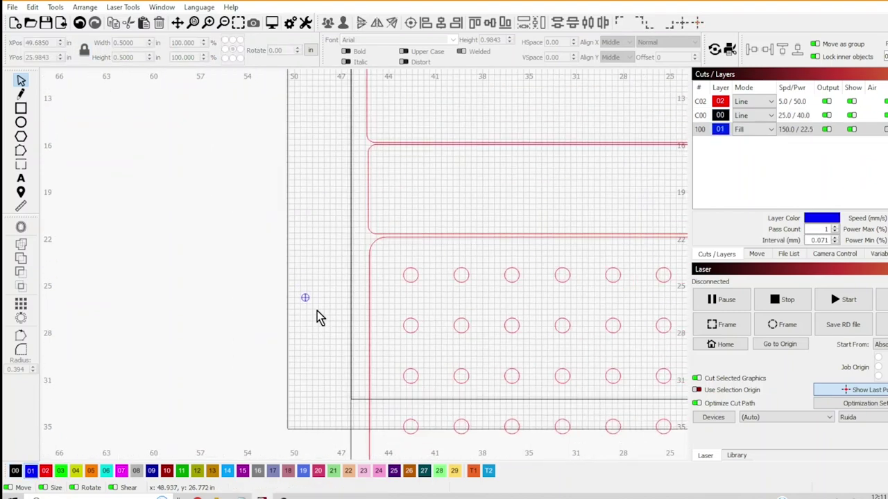
Drag the blue crosshair target onto the guide-line corner and zoom in to check it.
left_click_drag(307, 300, 351, 397)
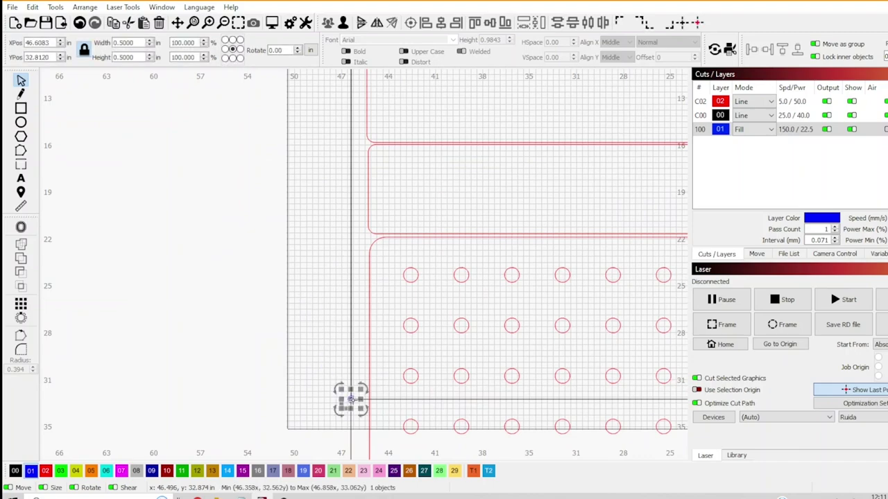
scroll(351, 397, "up", 10)
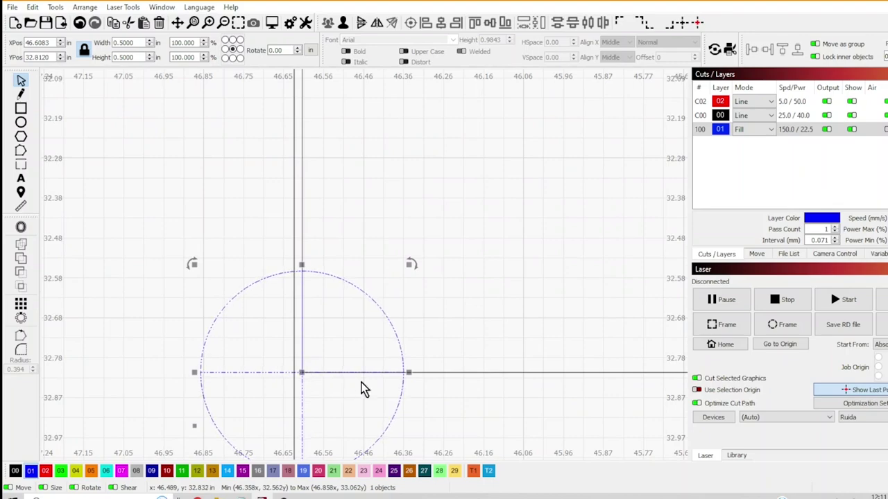
scroll(370, 383, "down", 10)
scroll(371, 387, "up", 10)
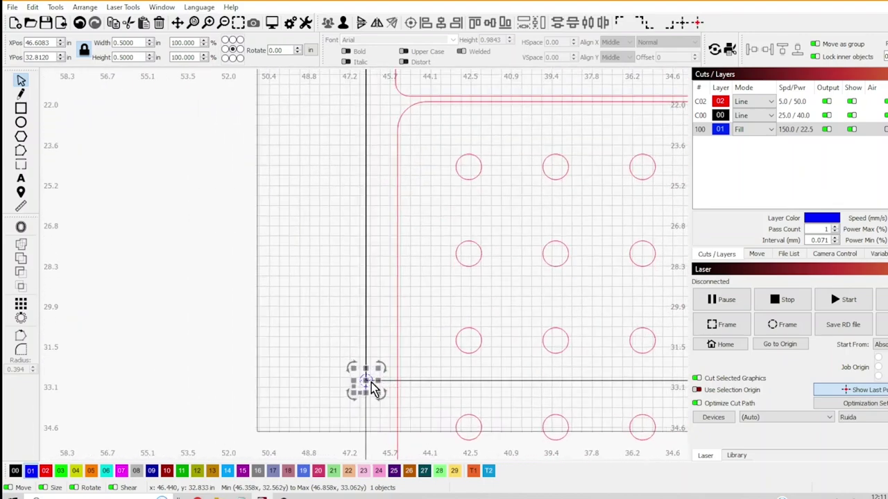
Select the crossing black guide lines and align them with the target.
left_click(361, 283)
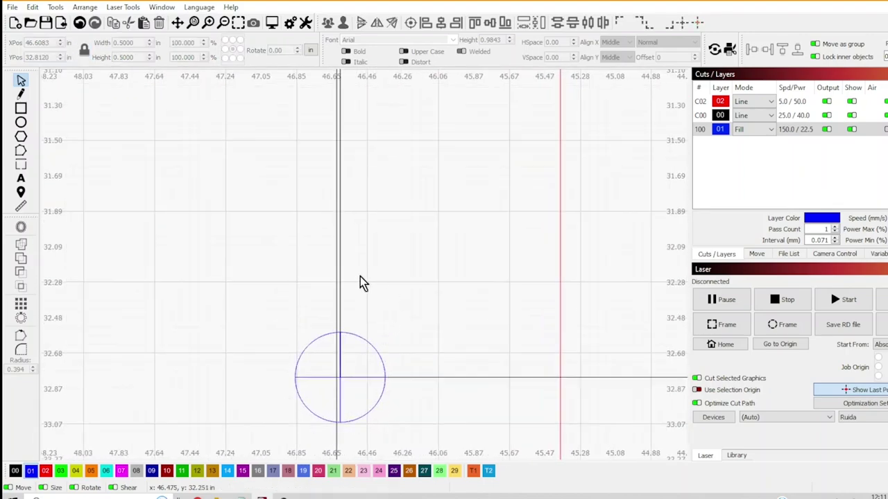
left_click(414, 293)
scroll(414, 294, "down", 10)
scroll(414, 293, "up", 10)
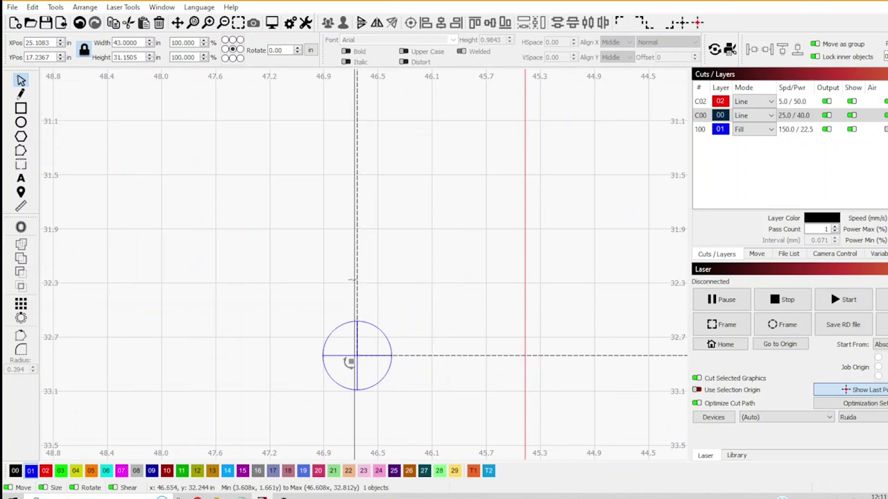
left_click(352, 280)
left_click(354, 280)
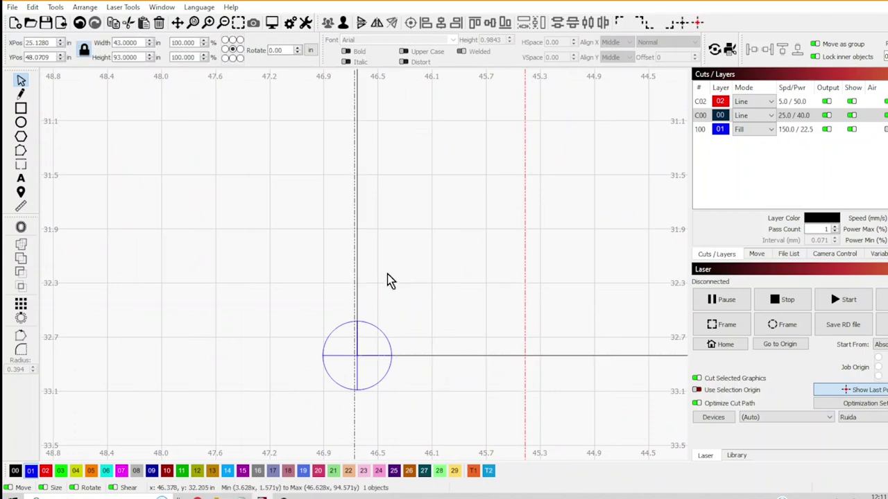
left_click(380, 282)
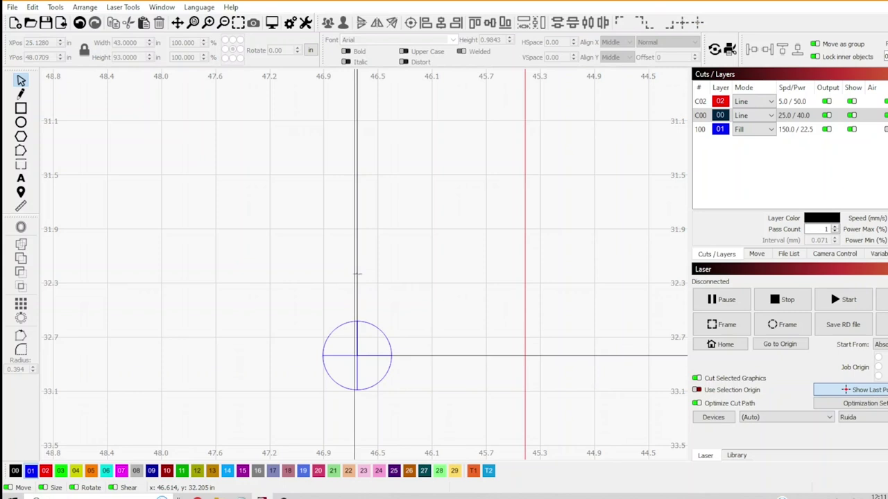
left_click(357, 273)
left_click(381, 274)
left_click(361, 216)
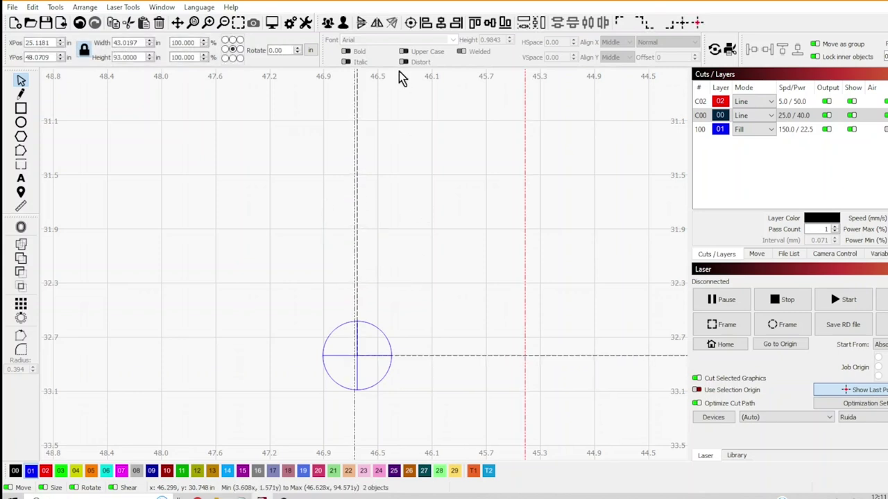
left_click(442, 23)
left_click(427, 175)
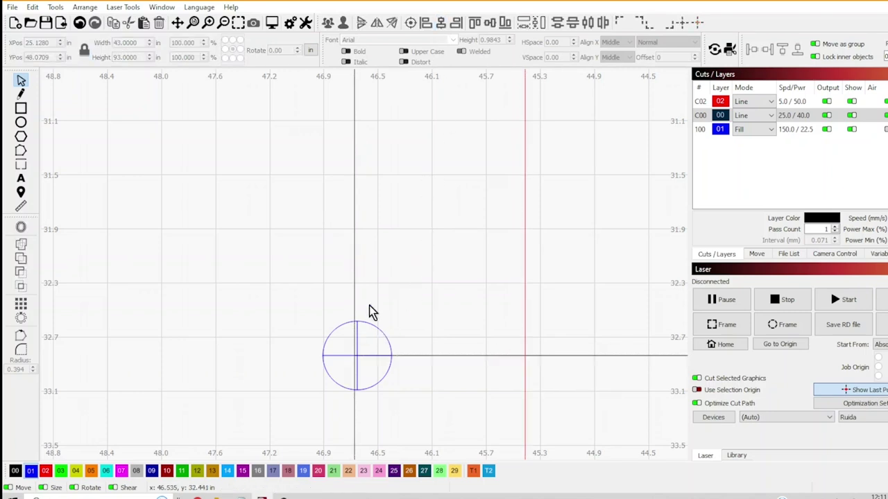
Nudge the target onto the line crossing at X 46.6280, Y 32.8120 in.
left_click_drag(372, 298, 343, 259)
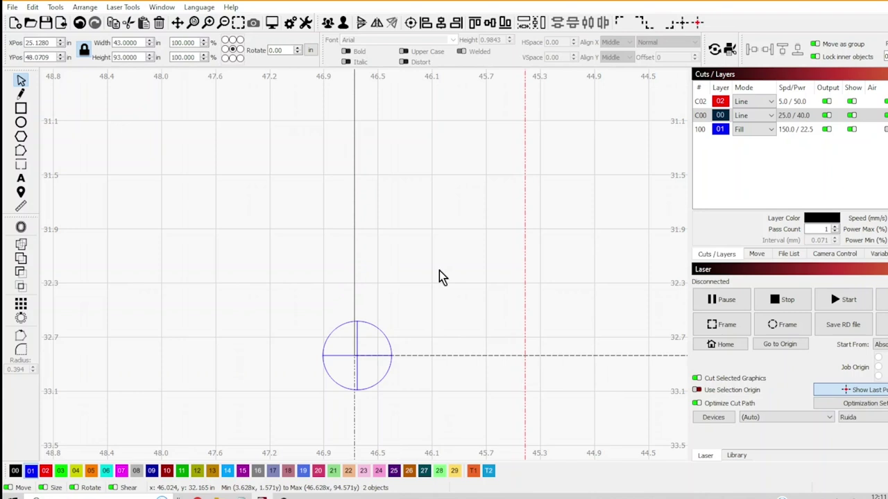
left_click(389, 336)
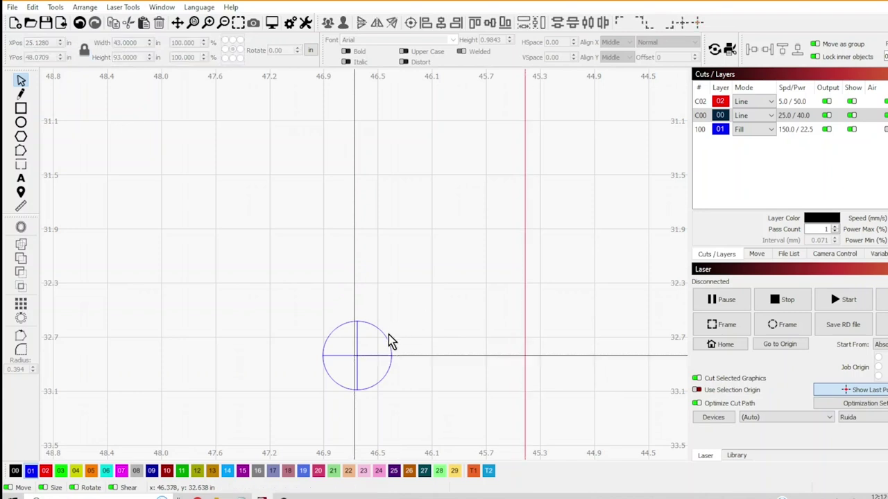
left_click(386, 342)
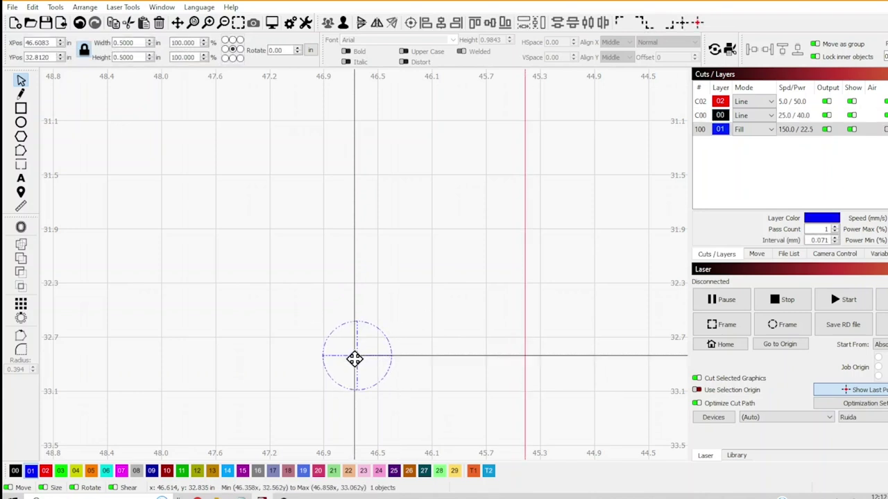
left_click_drag(354, 359, 352, 357)
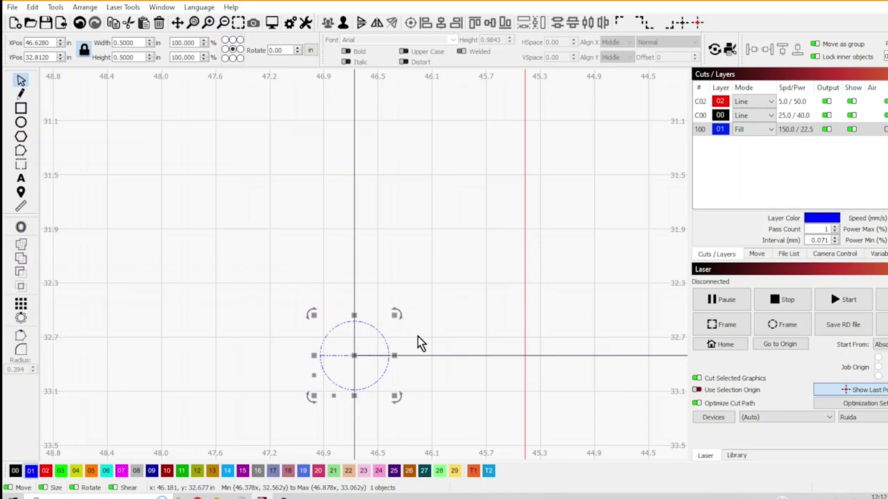
scroll(418, 336, "down", 6)
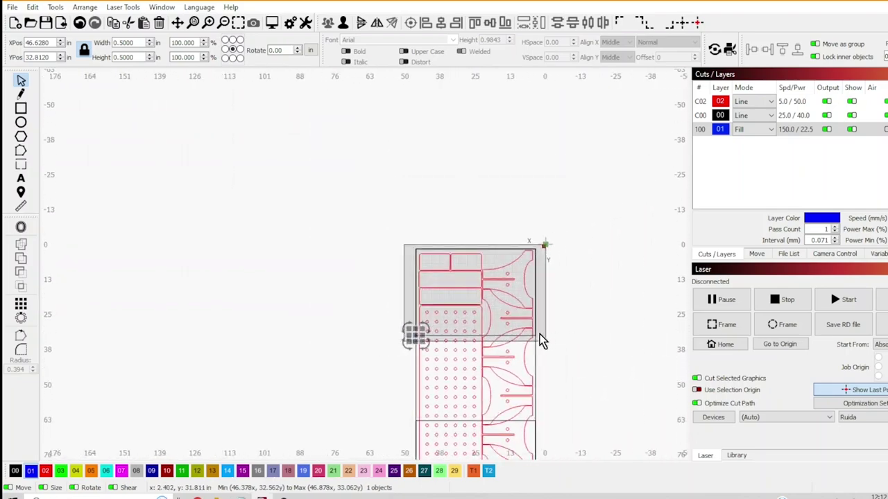
Paste a copy of the crosshair target and nudge it onto the guide-line crossing.
scroll(542, 341, "up", 8)
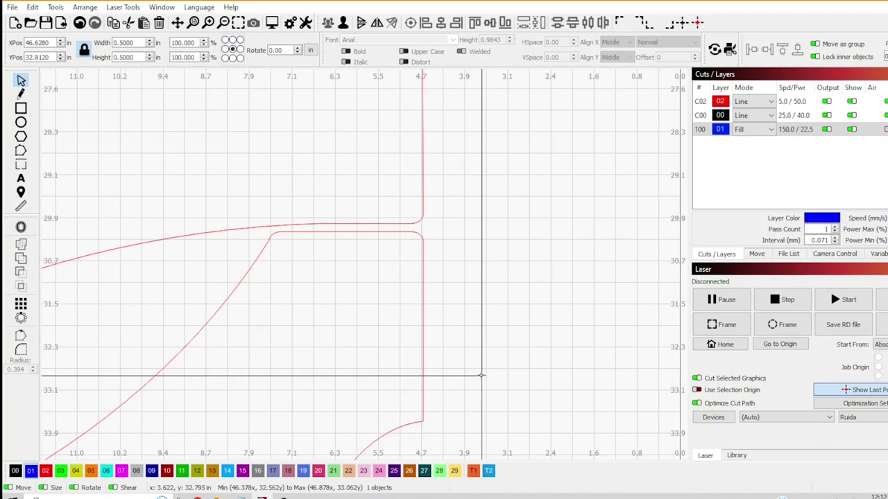
key("ctrl+v")
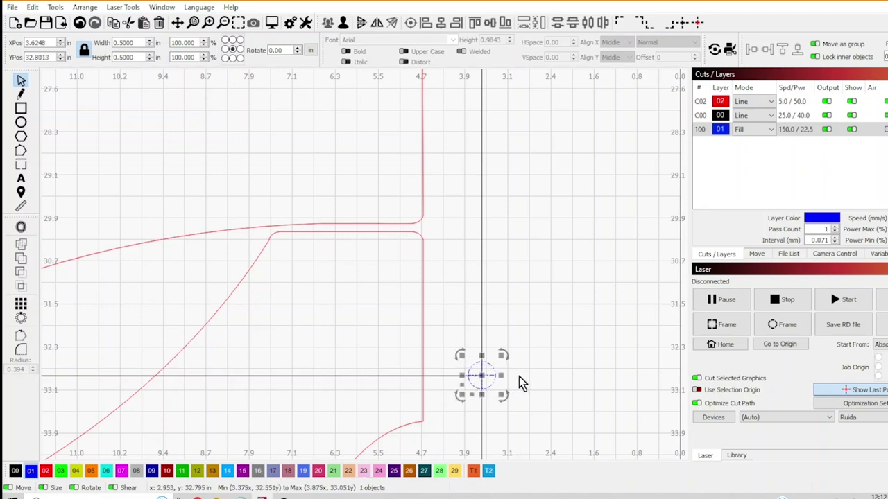
key("Escape")
left_click(481, 375)
scroll(482, 375, "up", 10)
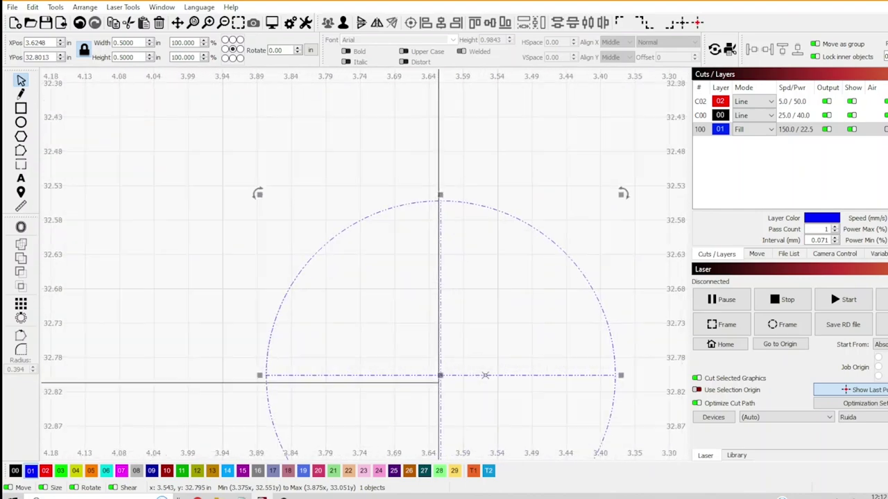
left_click_drag(442, 375, 441, 383)
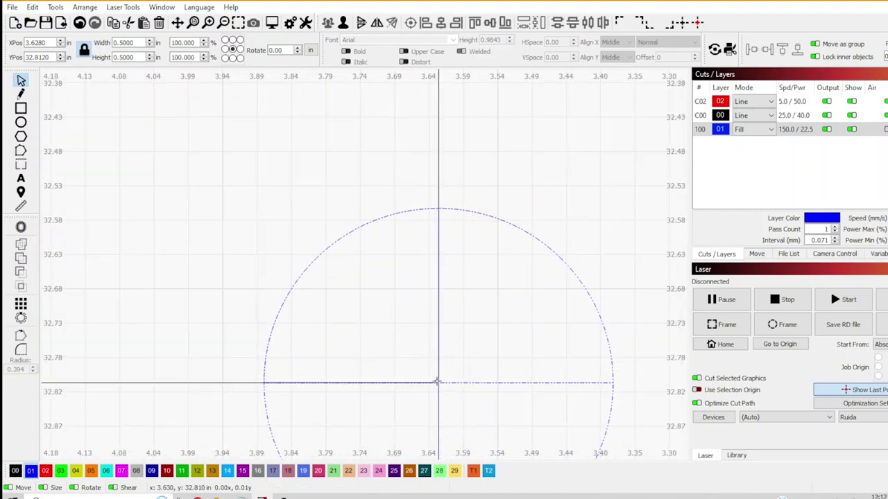
Snap the small target circle at the right end of the horizontal line onto its crossing.
scroll(492, 366, "down", 10)
scroll(491, 366, "down", 10)
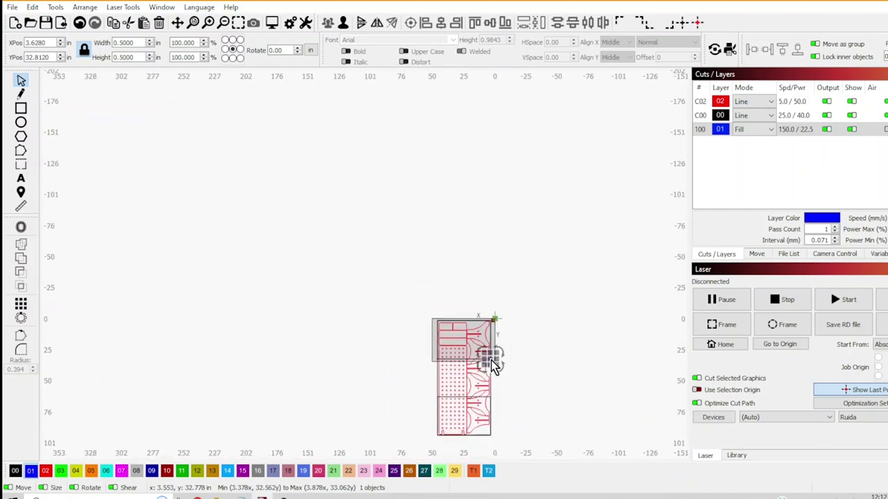
scroll(494, 414, "up", 5)
scroll(495, 414, "up", 2)
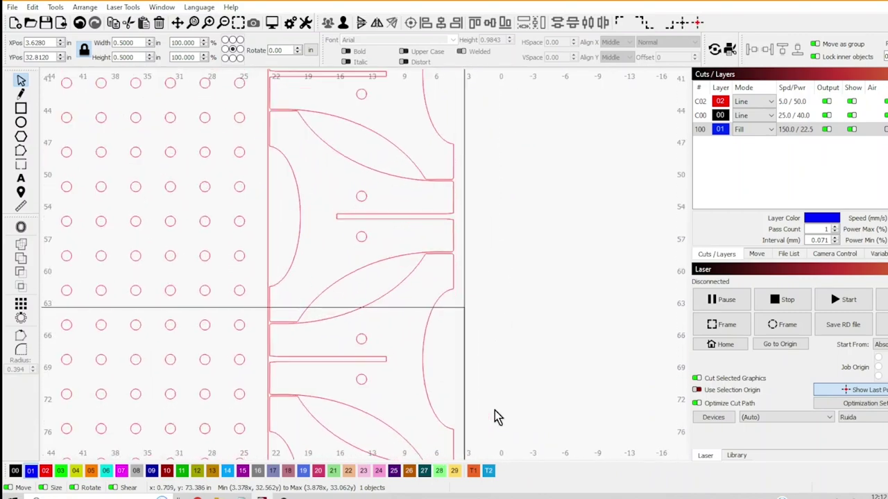
scroll(465, 323, "up", 2)
scroll(464, 322, "up", 3)
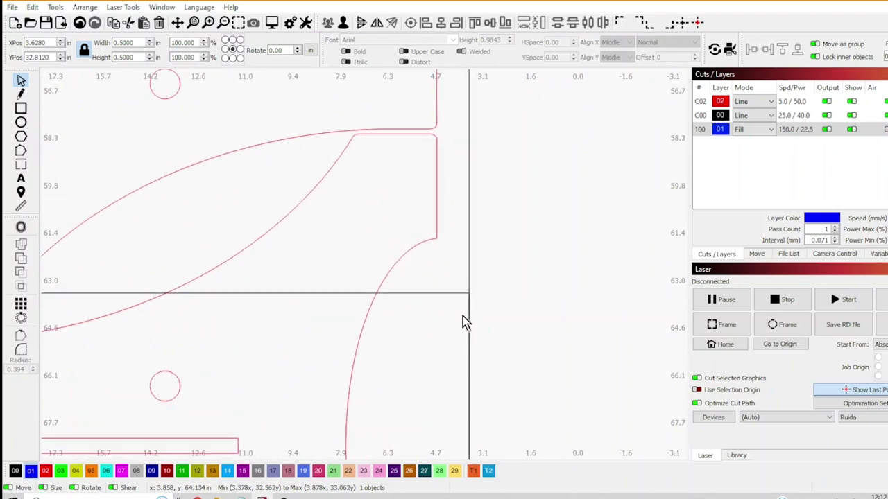
left_click(465, 322)
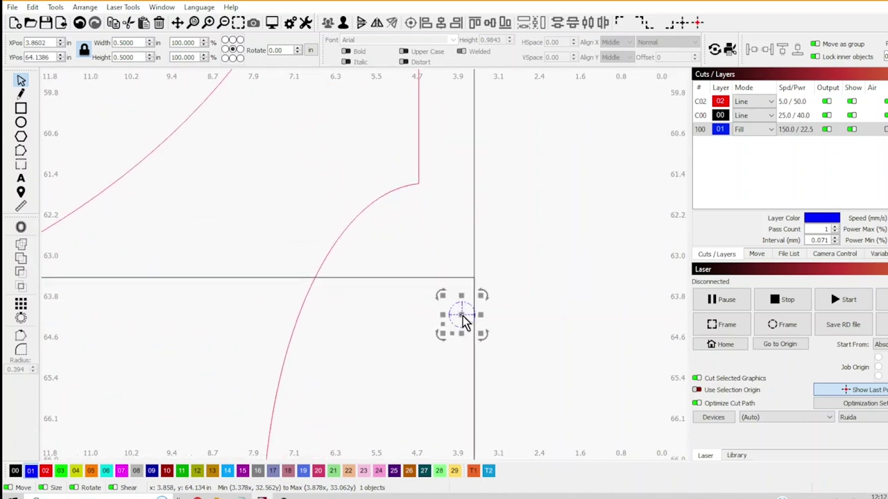
left_click_drag(462, 316, 474, 279)
left_click(512, 287)
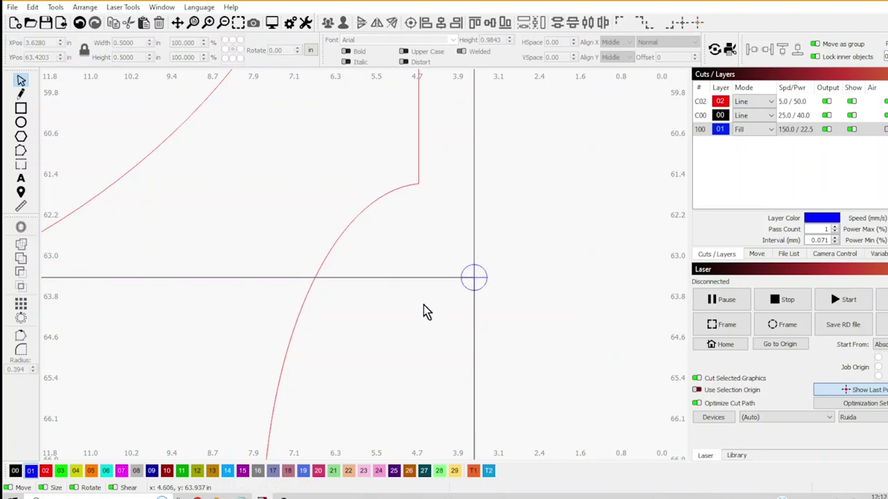
Snap the left-end target onto its crossing at X 46.6280, Y 63.4203 in.
scroll(424, 312, "down", 4)
scroll(426, 311, "down", 1)
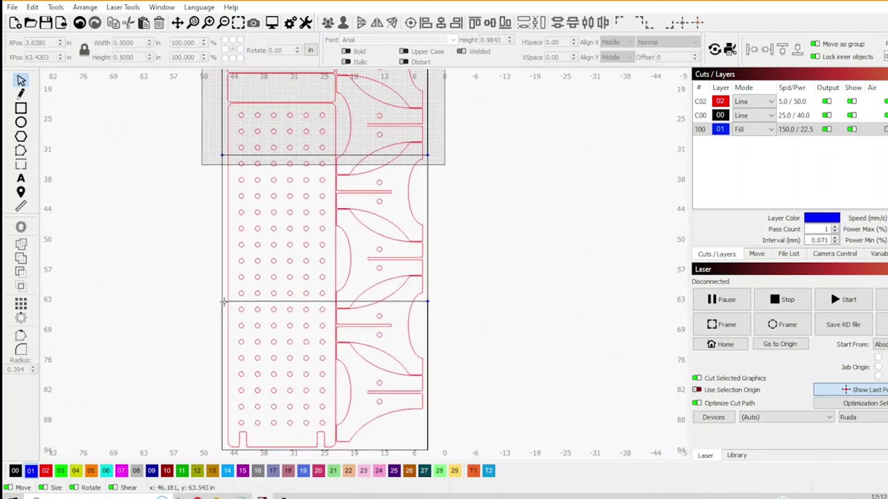
scroll(225, 301, "up", 6)
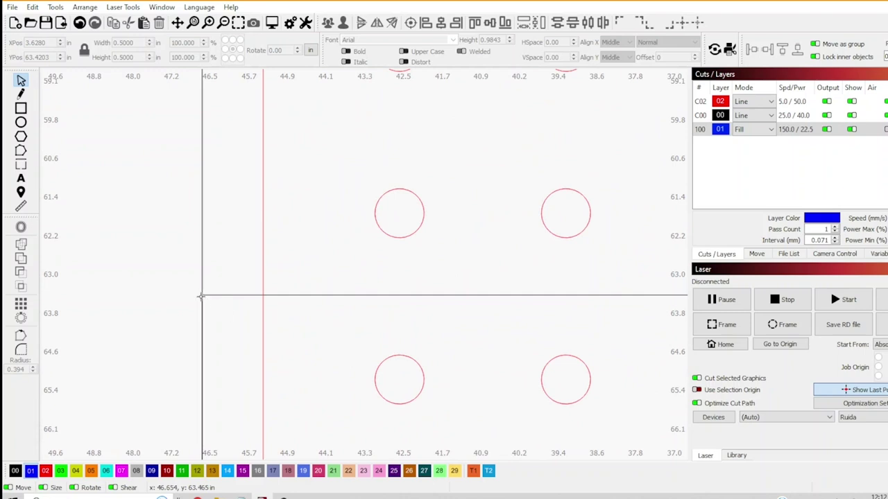
left_click(201, 295)
left_click(227, 308)
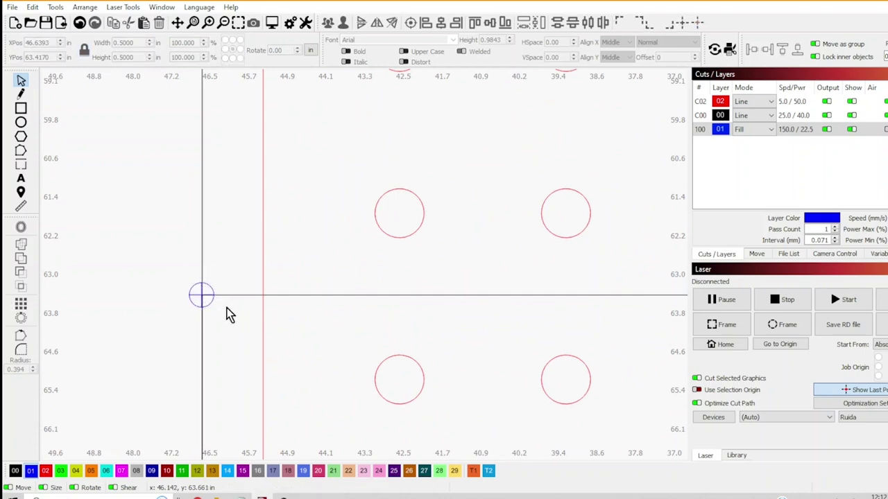
left_click_drag(195, 294, 201, 303)
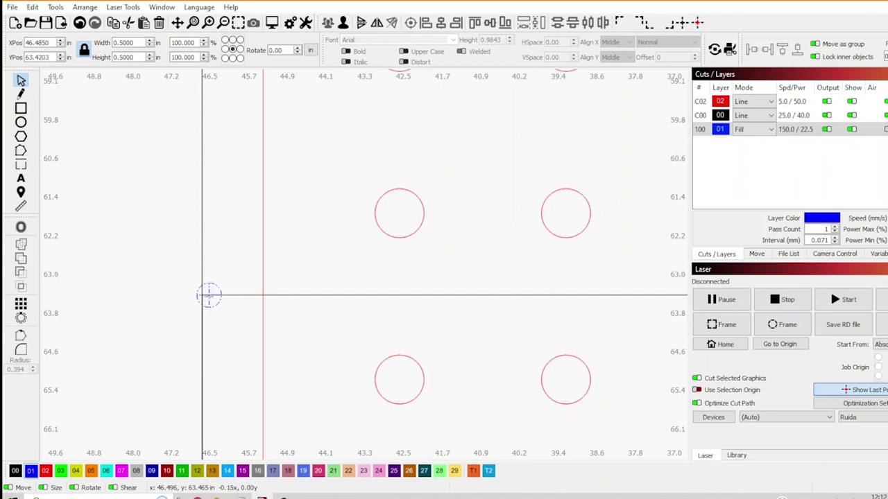
left_click(238, 290)
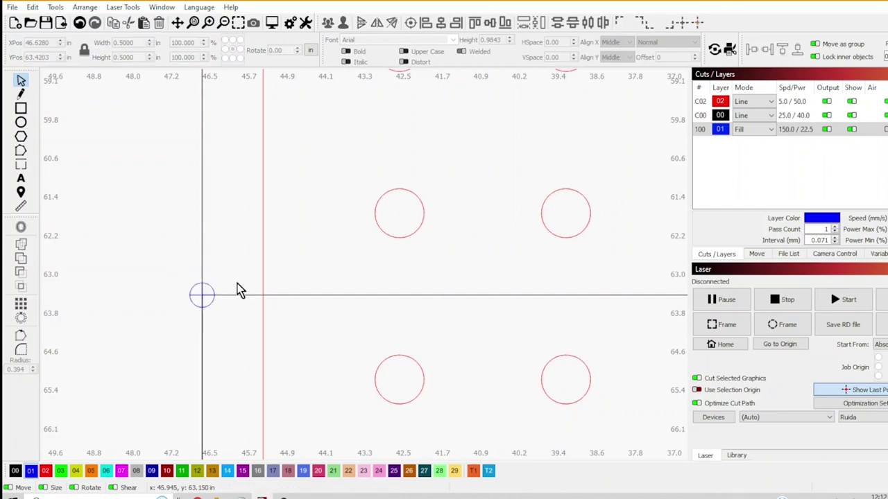
scroll(238, 289, "down", 5)
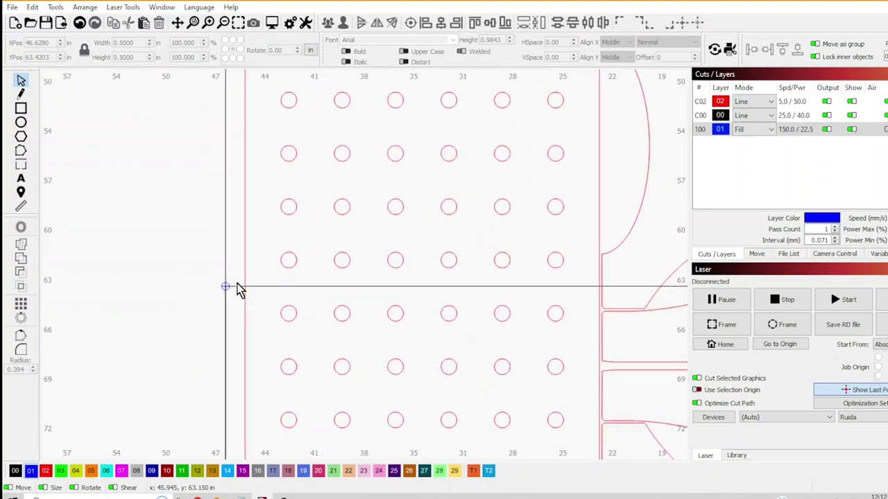
scroll(238, 290, "down", 5)
scroll(369, 373, "up", 8)
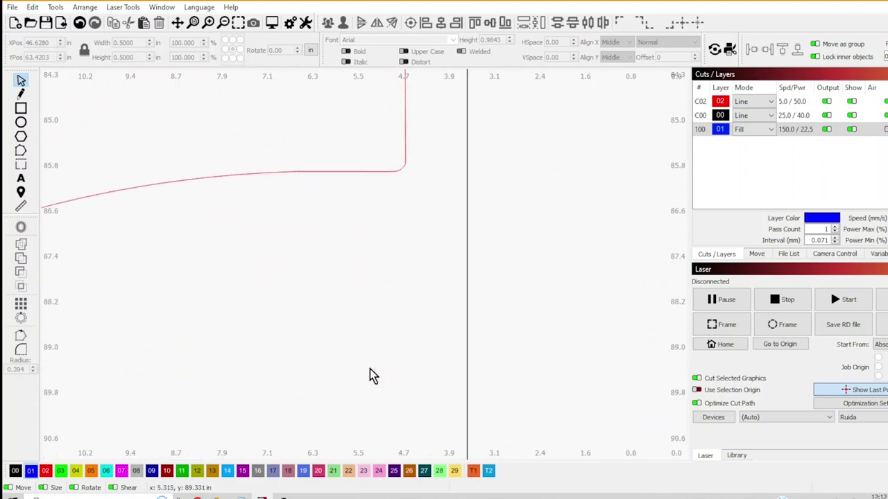
scroll(370, 374, "down", 3)
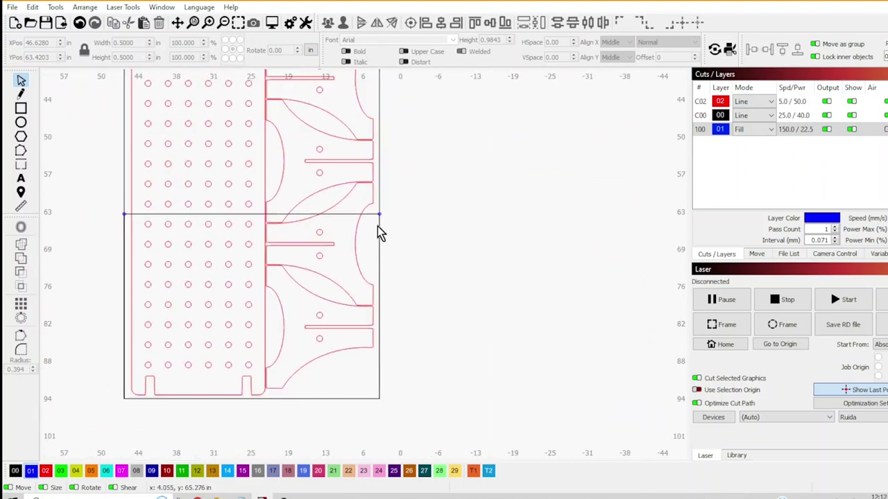
scroll(378, 229, "up", 10)
scroll(378, 226, "down", 1)
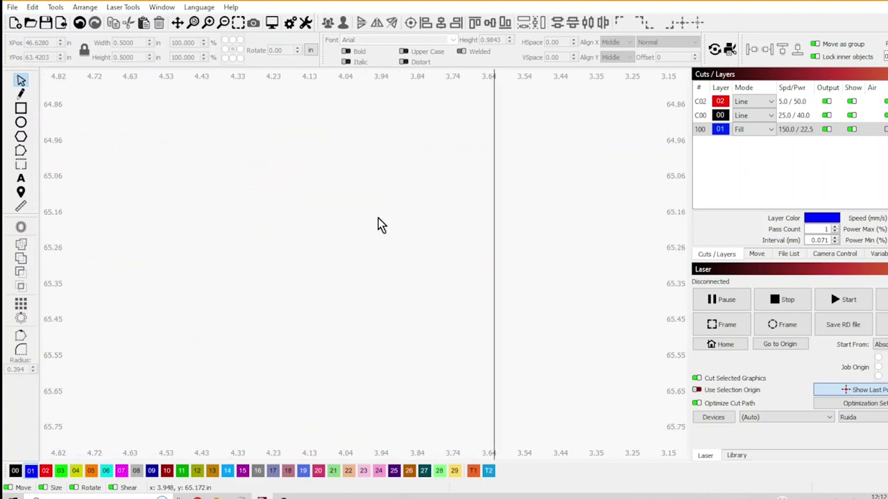
scroll(378, 219, "down", 12)
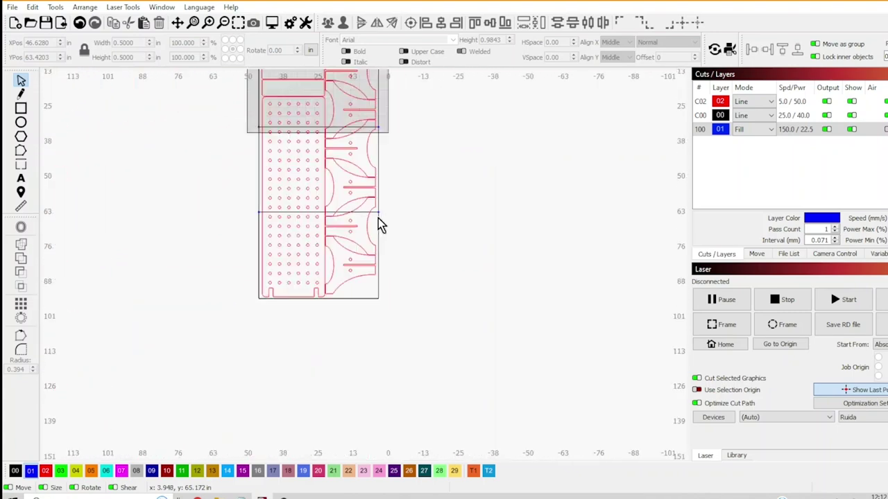
scroll(378, 220, "down", 4)
scroll(378, 219, "up", 6)
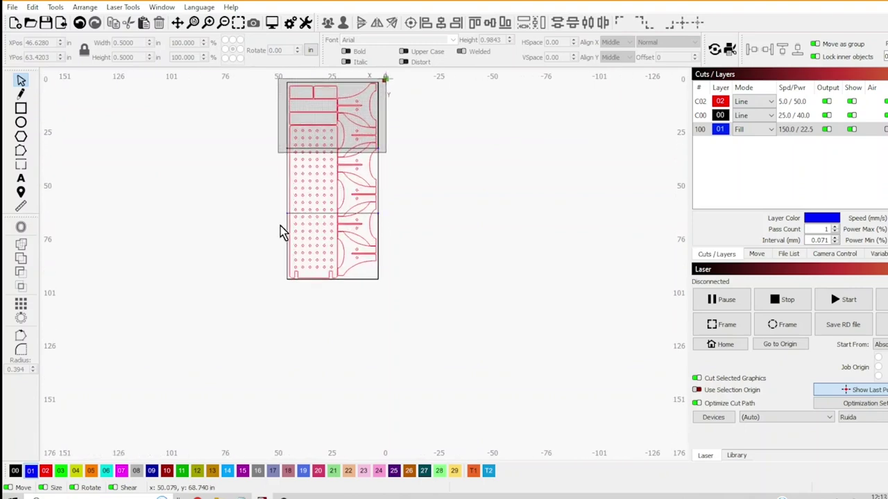
scroll(330, 234, "up", 5)
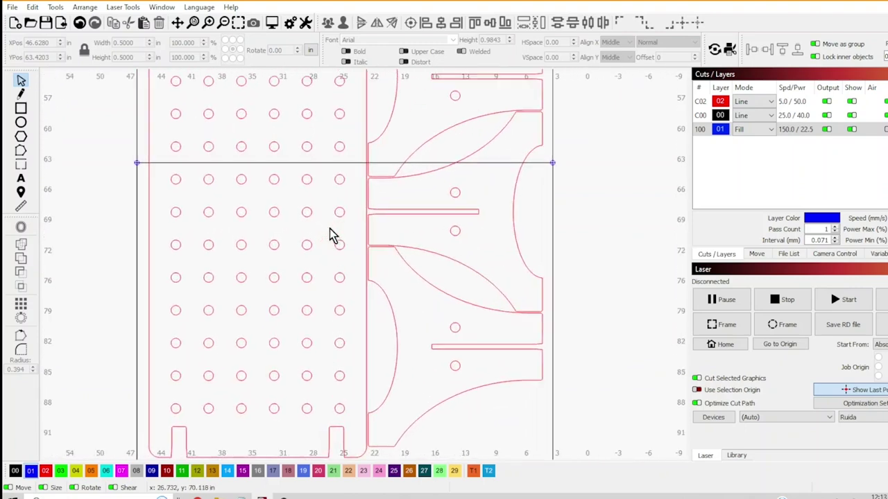
scroll(330, 235, "down", 3)
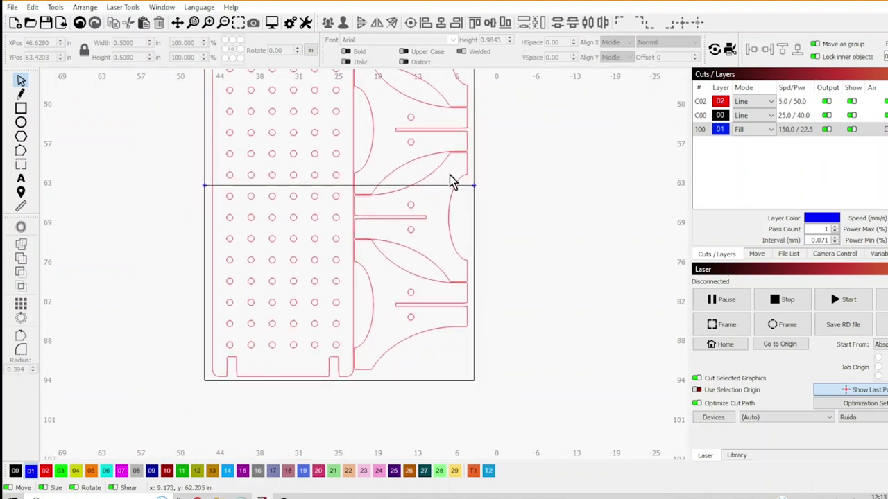
left_click(476, 165)
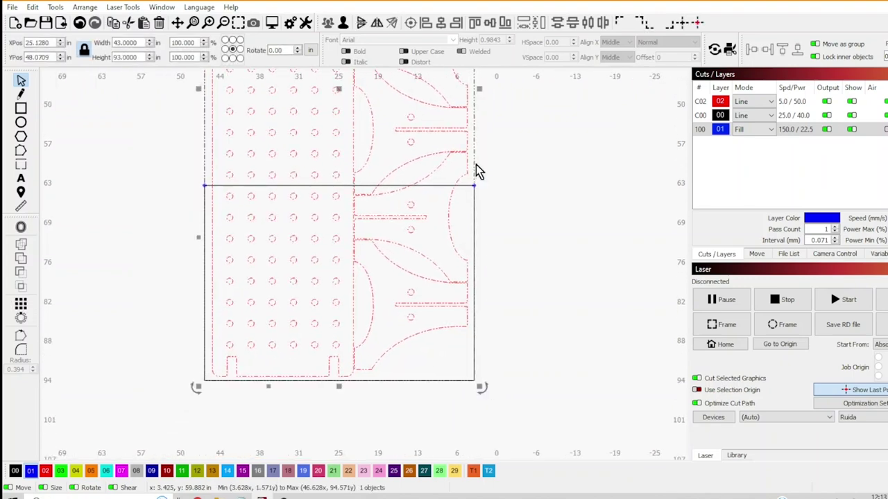
key("ctrl+u")
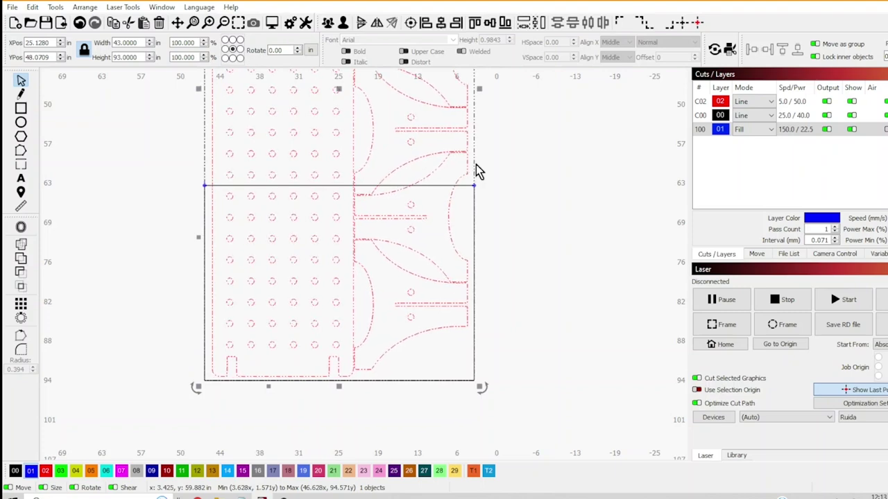
left_click(484, 171)
left_click(476, 172)
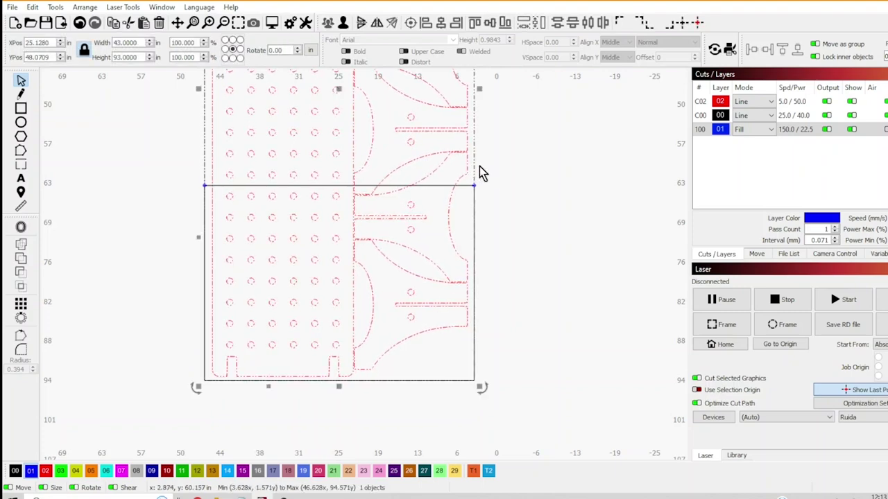
scroll(490, 173, "down", 2)
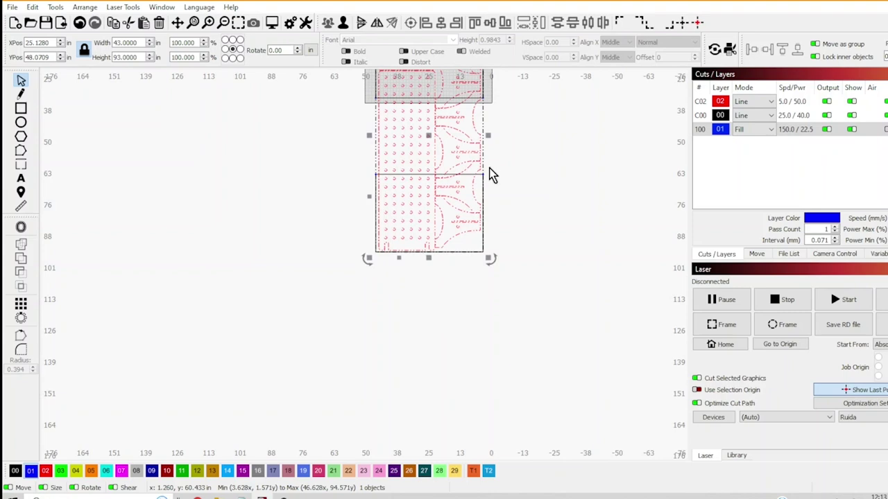
left_click(489, 174, "shift")
scroll(500, 102, "up", 10)
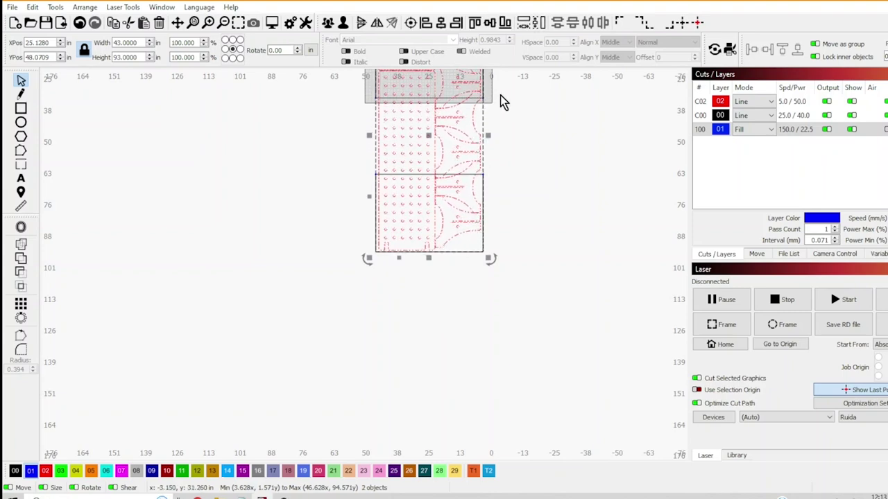
scroll(500, 102, "up", 4)
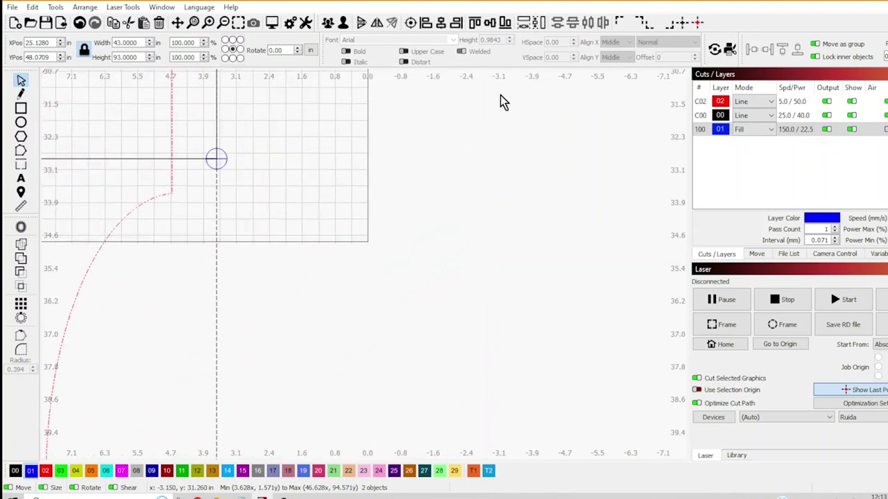
scroll(500, 102, "down", 15)
scroll(500, 96, "up", 2)
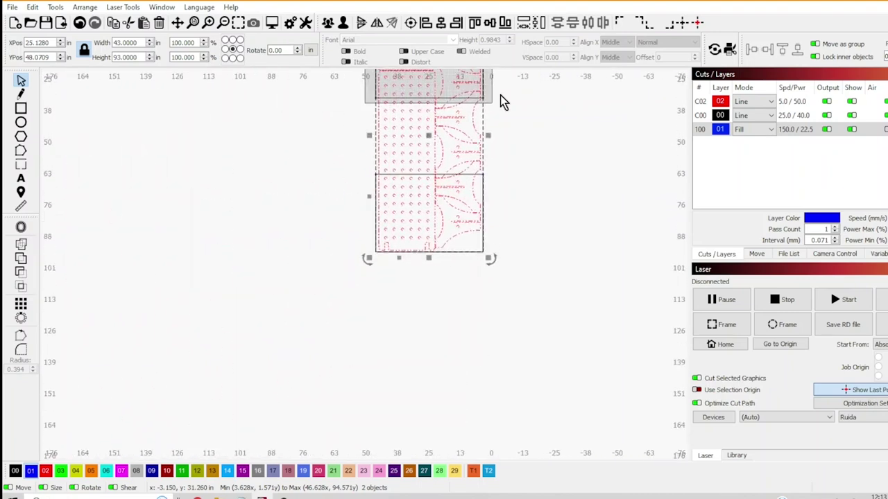
key("Escape")
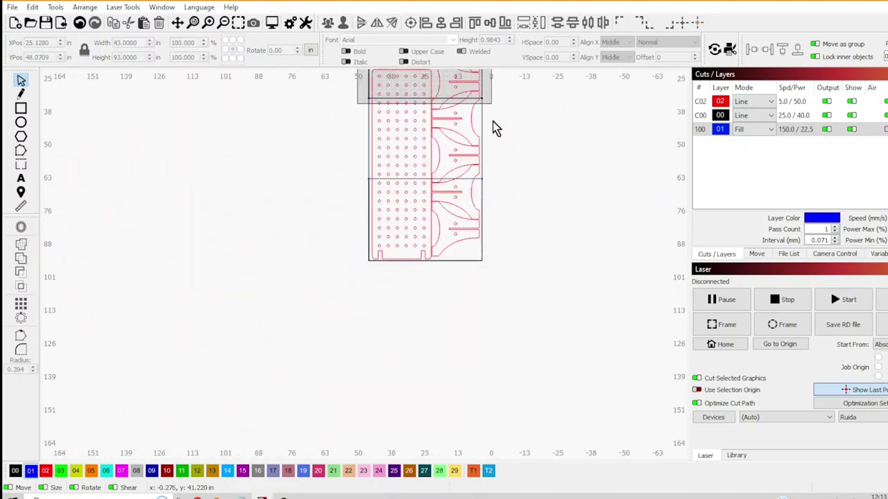
key("space")
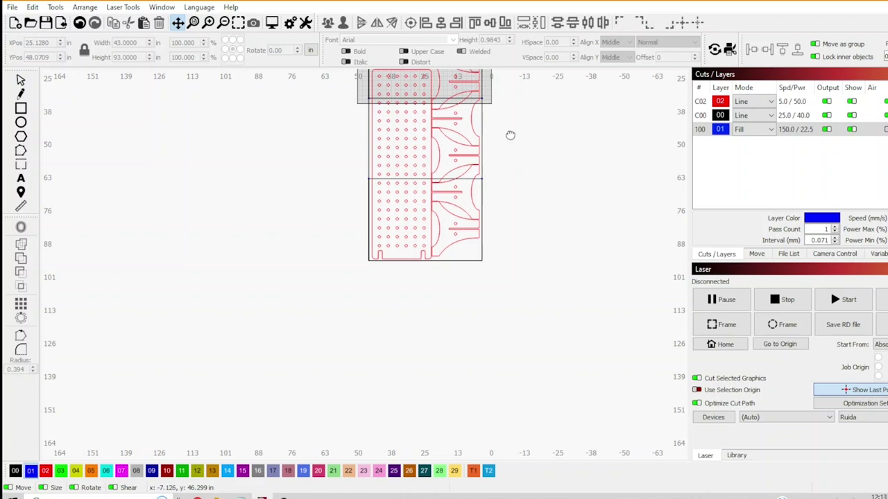
key("space")
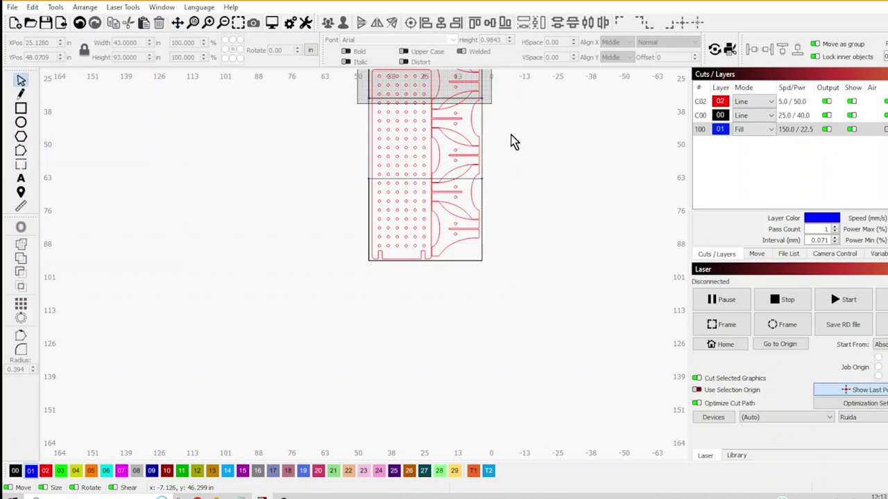
key("space")
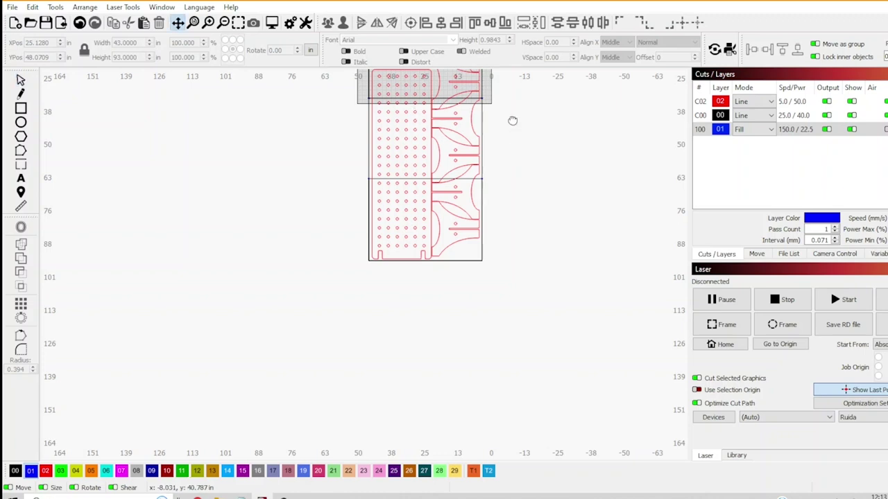
key("space")
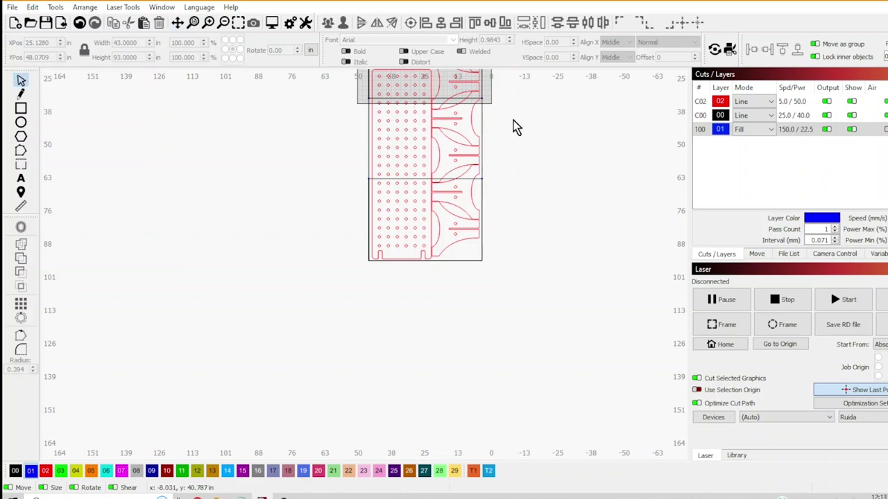
left_click(175, 23)
left_click_drag(447, 146, 440, 250)
scroll(439, 251, "up", 2)
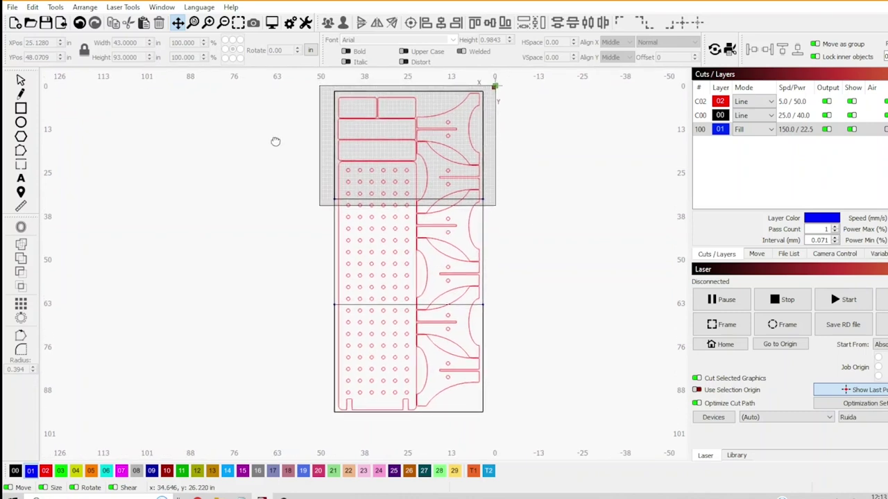
left_click(21, 82)
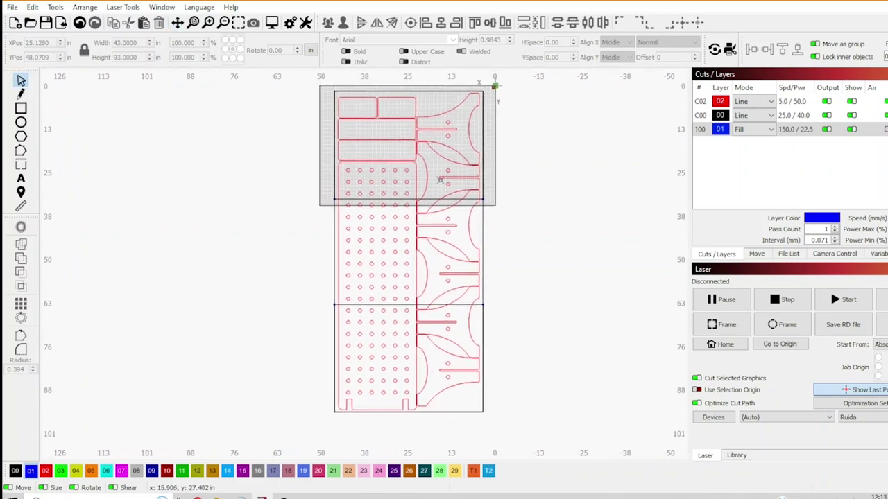
left_click(483, 225)
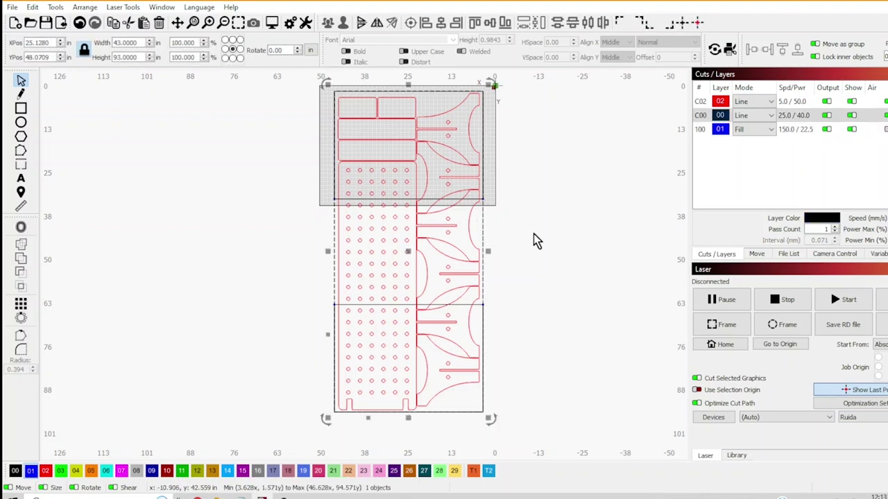
left_click(535, 240)
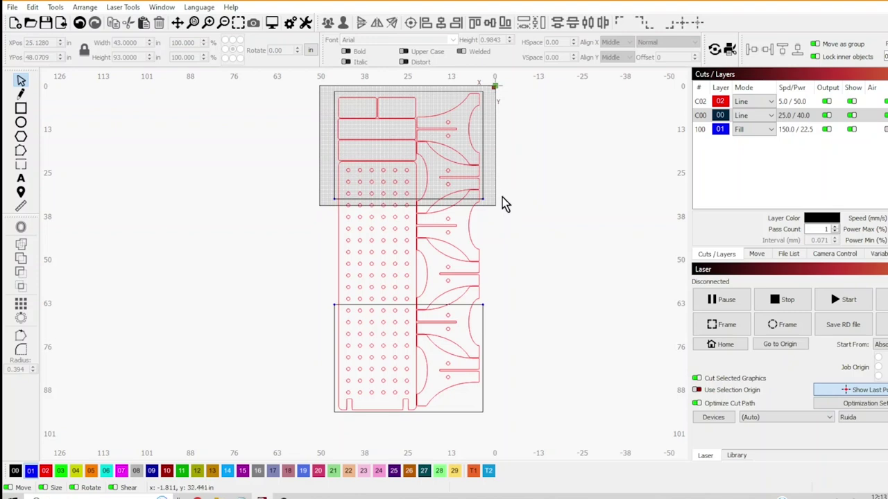
Move one curved piece on the right side up toward the top of the design.
left_click(470, 172)
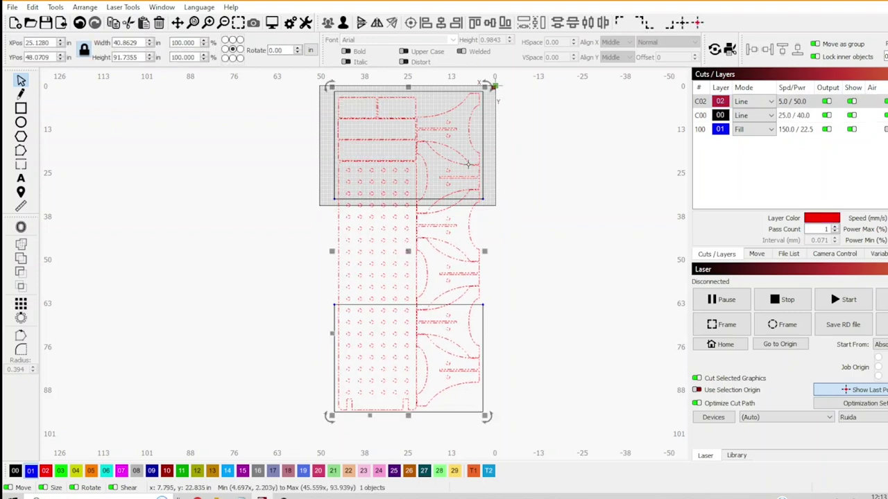
left_click(504, 189)
left_click(454, 160)
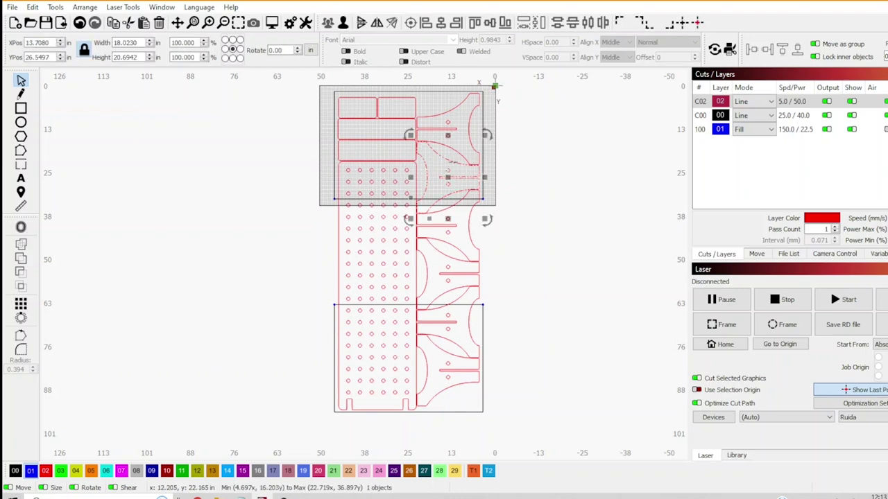
left_click_drag(458, 161, 458, 112)
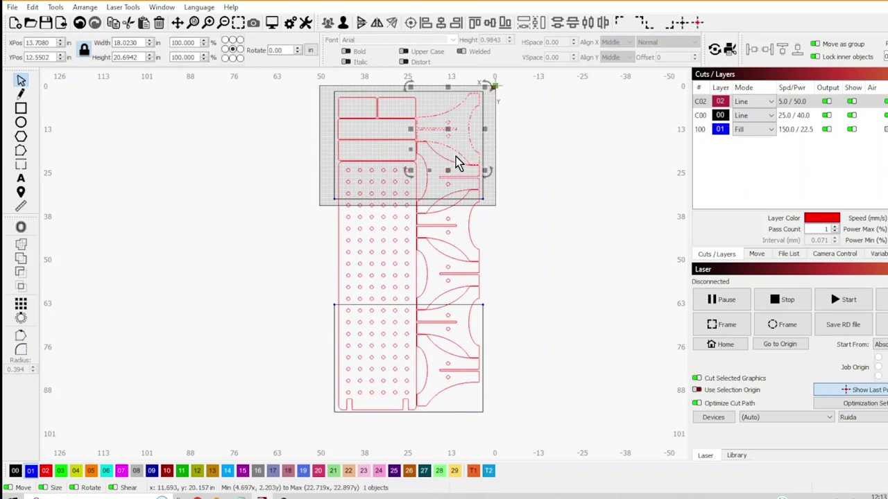
left_click(464, 199)
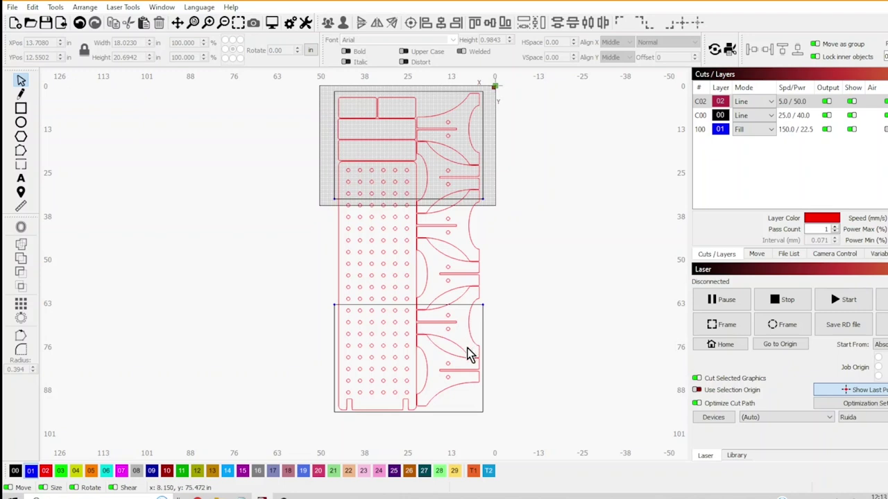
Select the hole panel together with the curved shapes on the right.
left_click(444, 341)
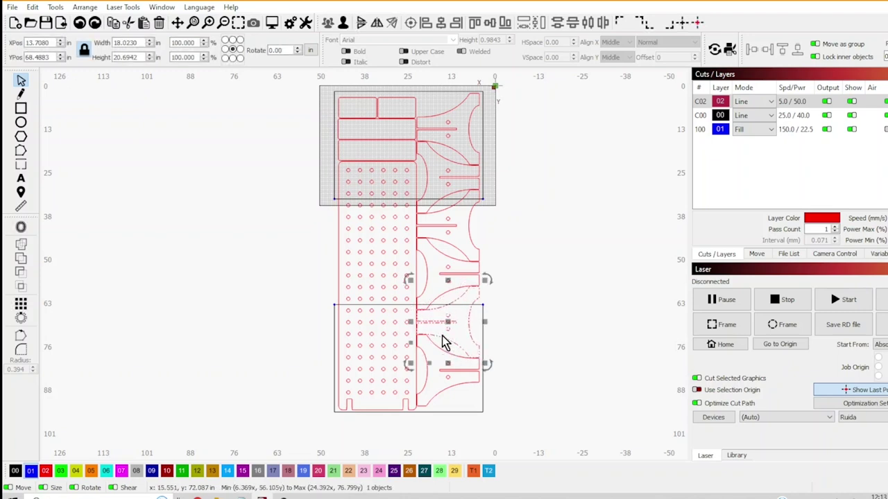
left_click(512, 368)
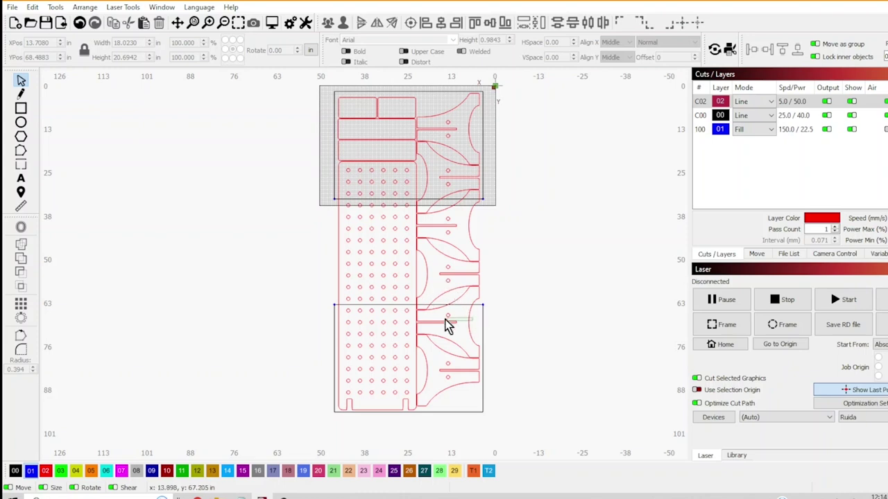
left_click(415, 325)
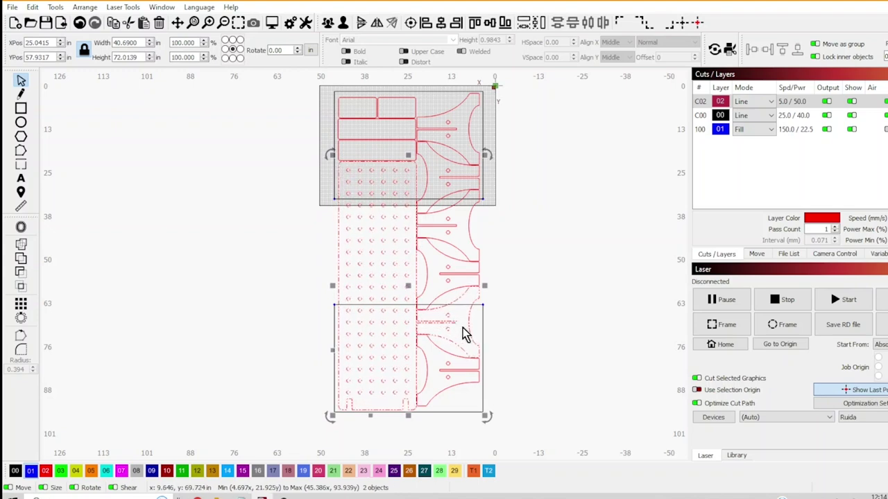
left_click(454, 300, "shift")
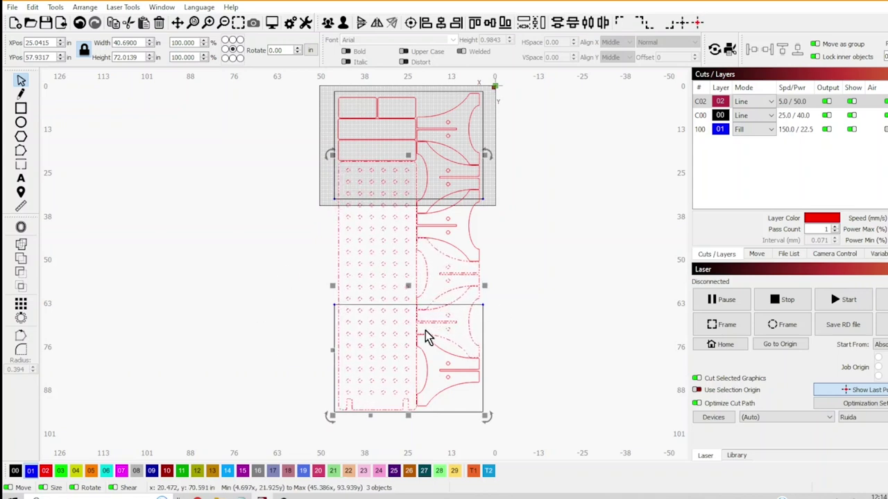
Add the lower section rectangle and slice the design with Tools > Cut Shapes.
left_click(485, 326, "shift")
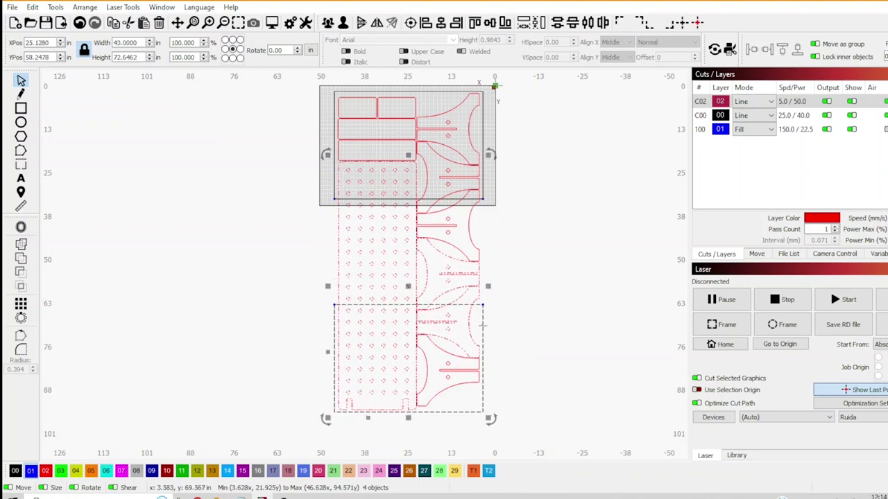
left_click(120, 8)
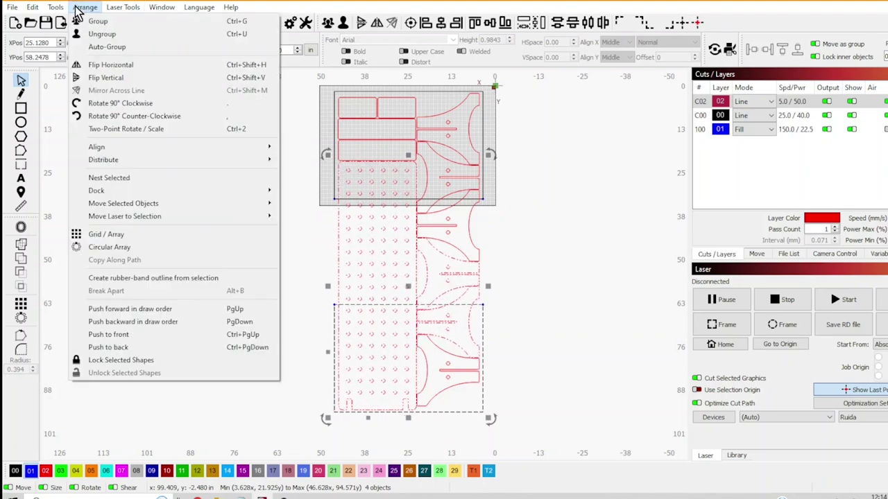
mouse_move(59, 11)
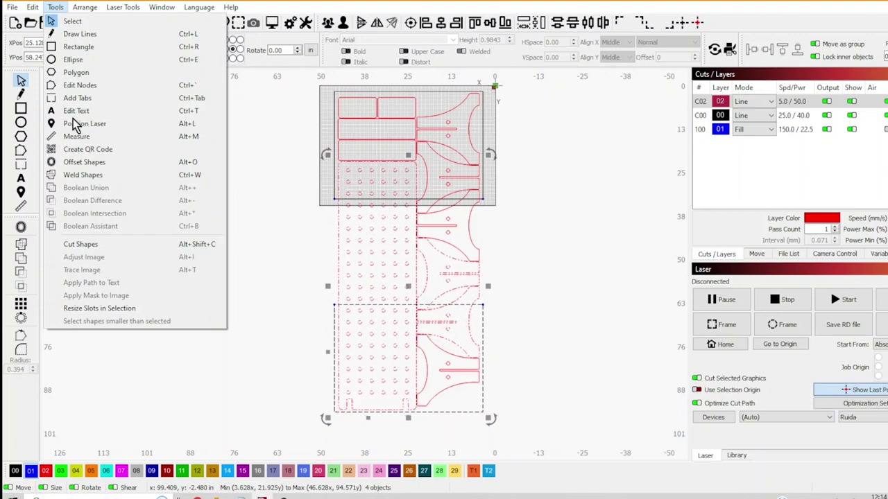
left_click(200, 246)
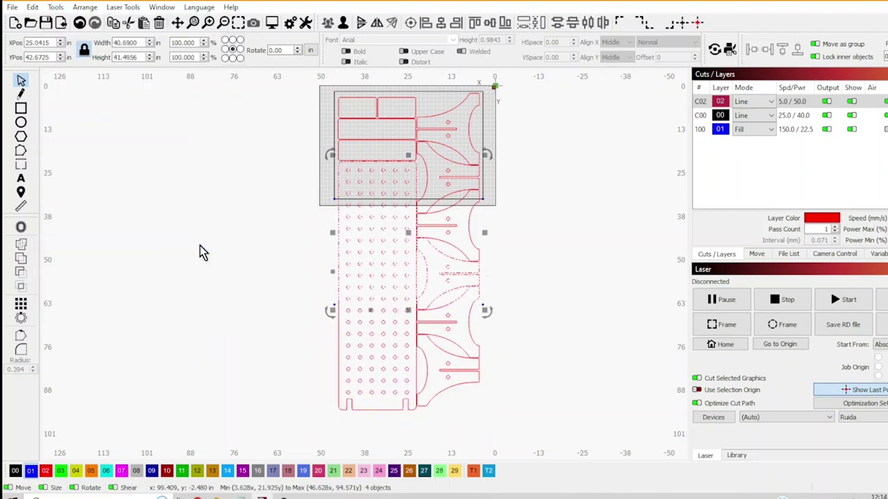
Select the middle piece, then marquee the separated lower-section pieces to check the cut.
left_click(410, 293)
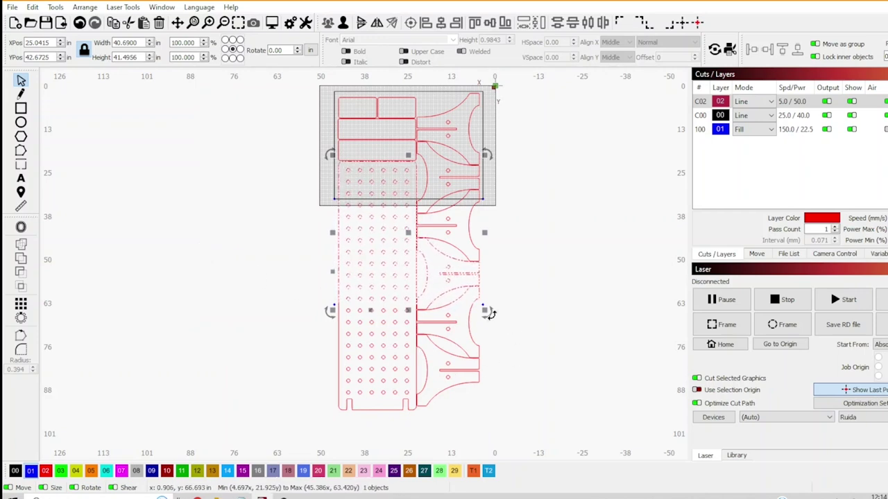
left_click_drag(495, 414, 309, 325)
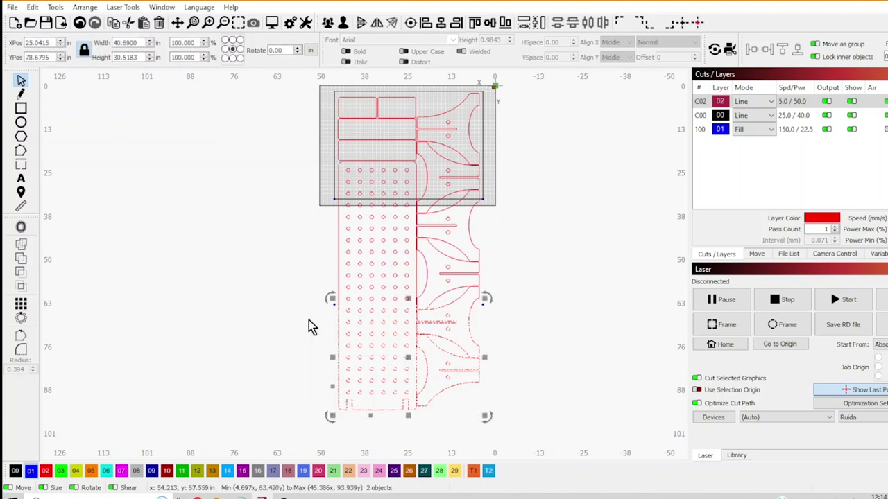
scroll(444, 303, "up", 5)
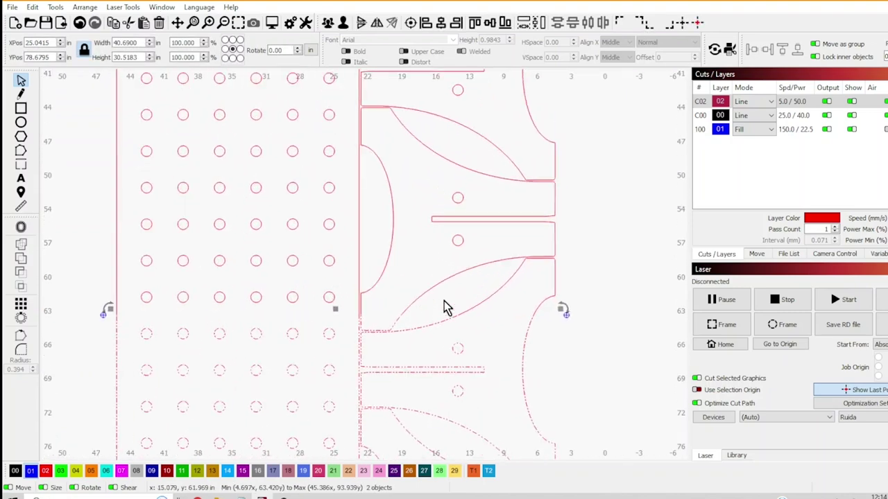
scroll(447, 308, "up", 1)
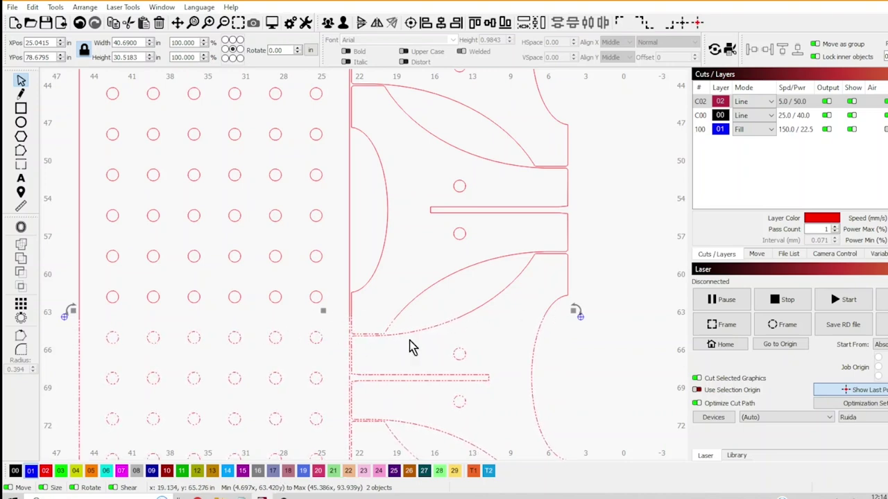
scroll(470, 342, "down", 6)
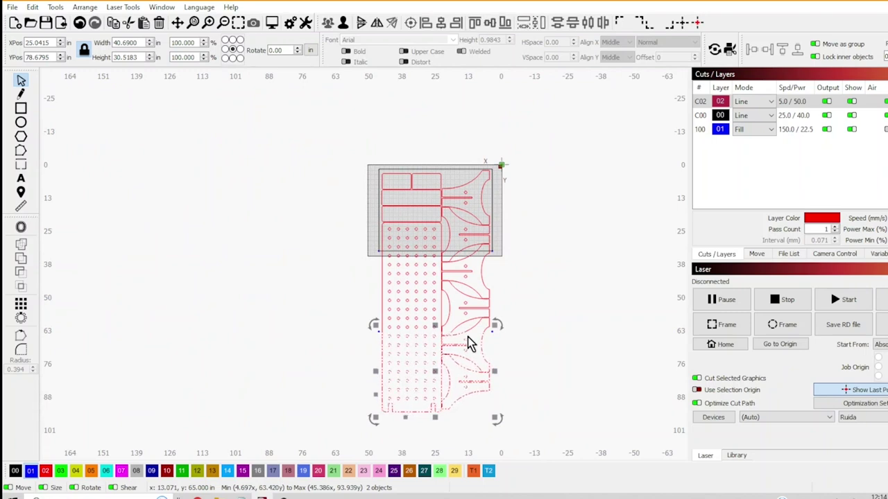
Group the lower section pieces and assign them to magenta layer 07.
key("ctrl+g")
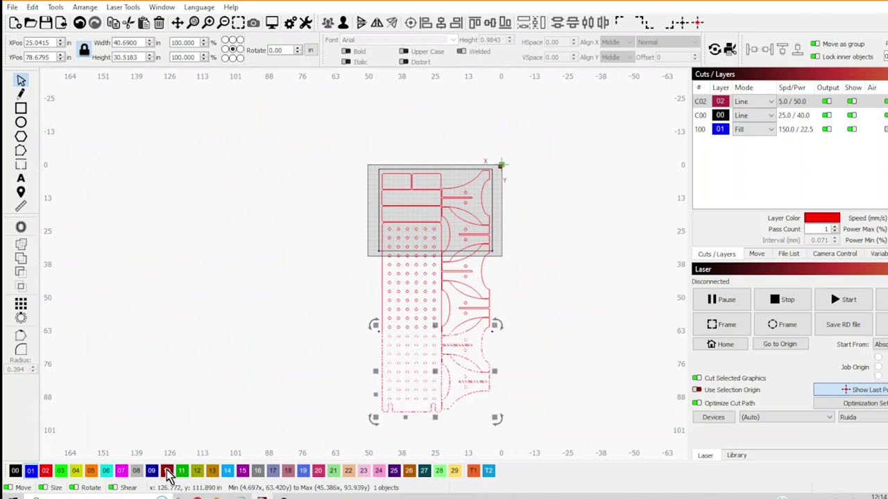
left_click(121, 472)
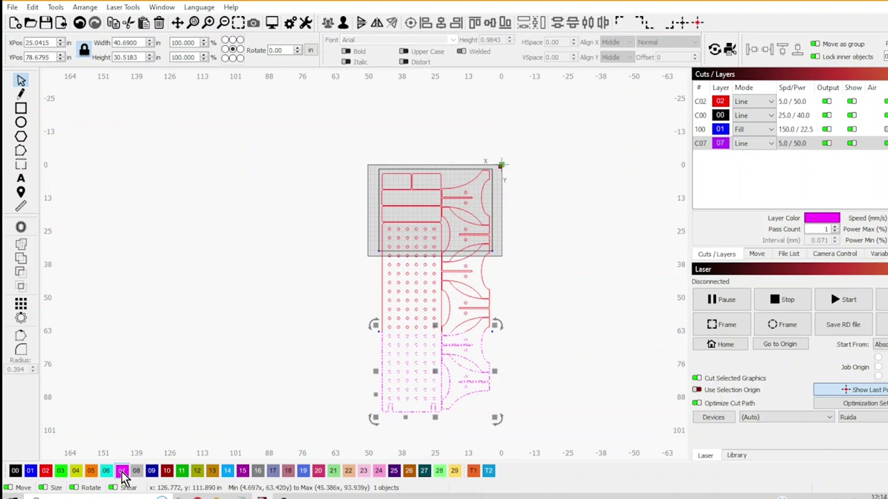
left_click(301, 347)
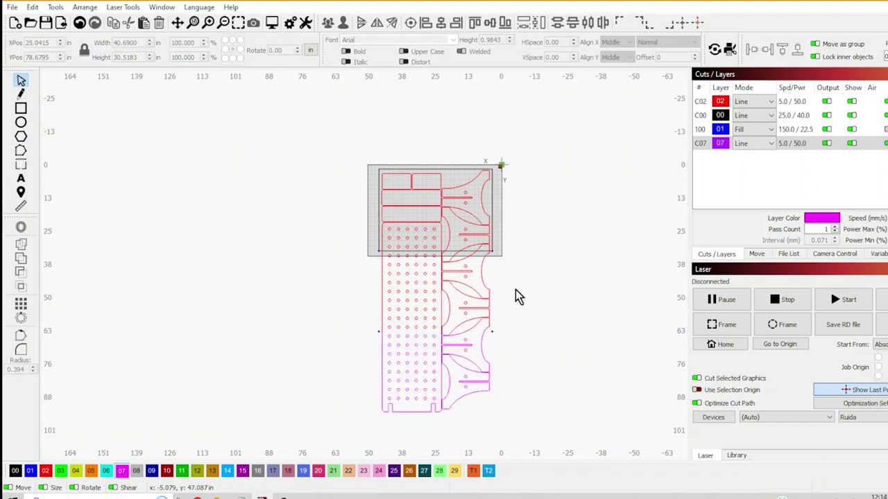
Cut the red middle section with the top section rectangle using Cut Shapes.
scroll(516, 290, "up", 3)
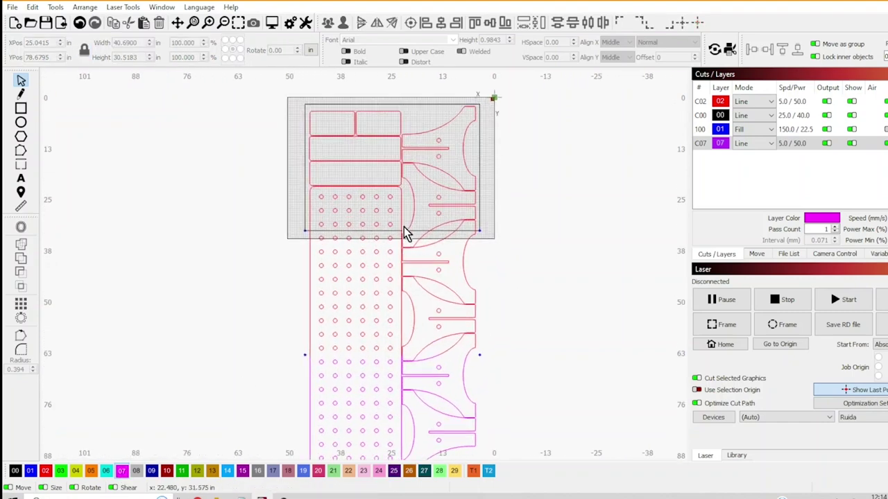
left_click(402, 230)
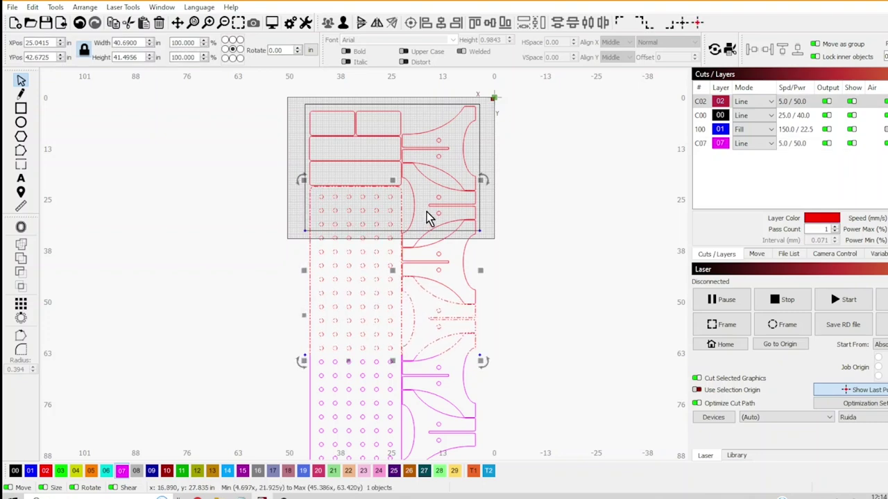
left_click(429, 224)
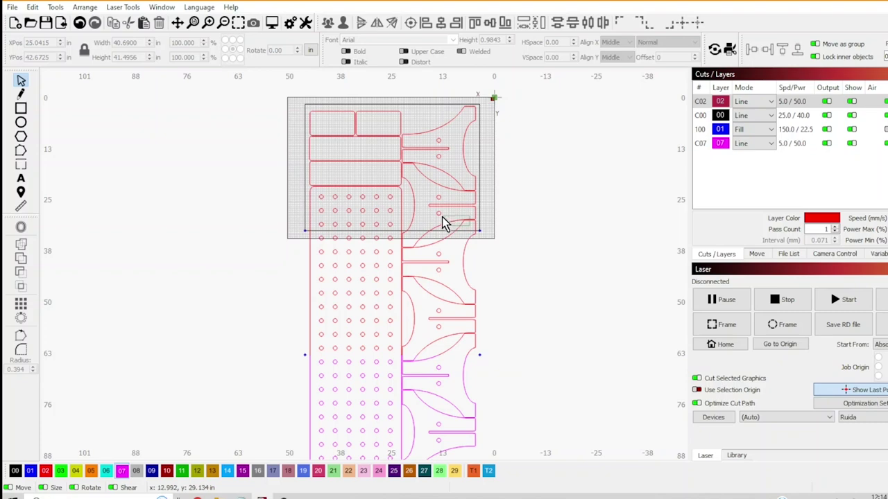
left_click(393, 216)
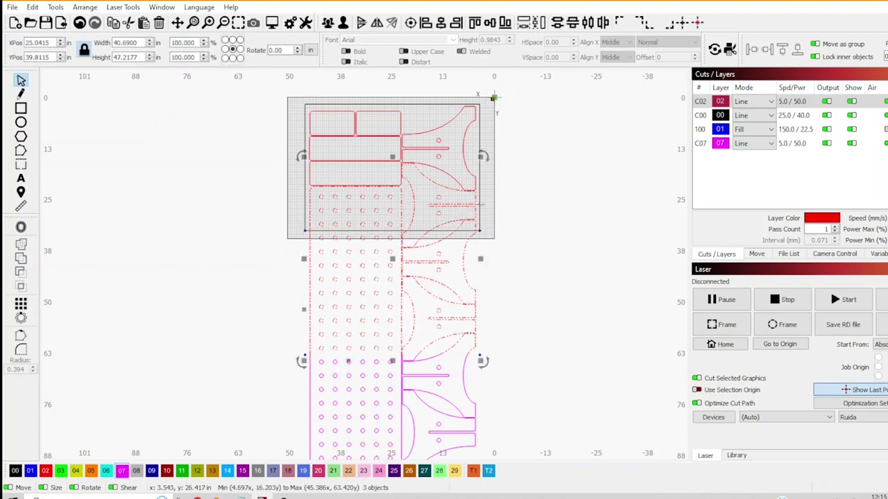
left_click(479, 203, "shift")
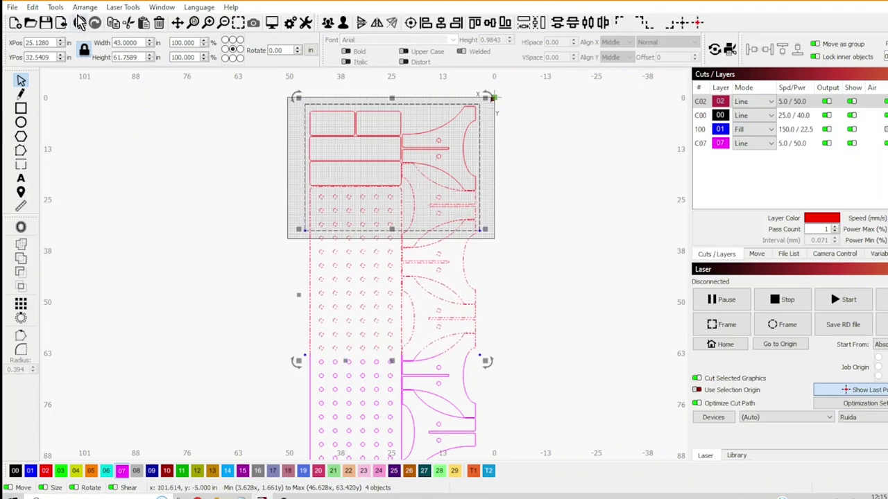
left_click(56, 7)
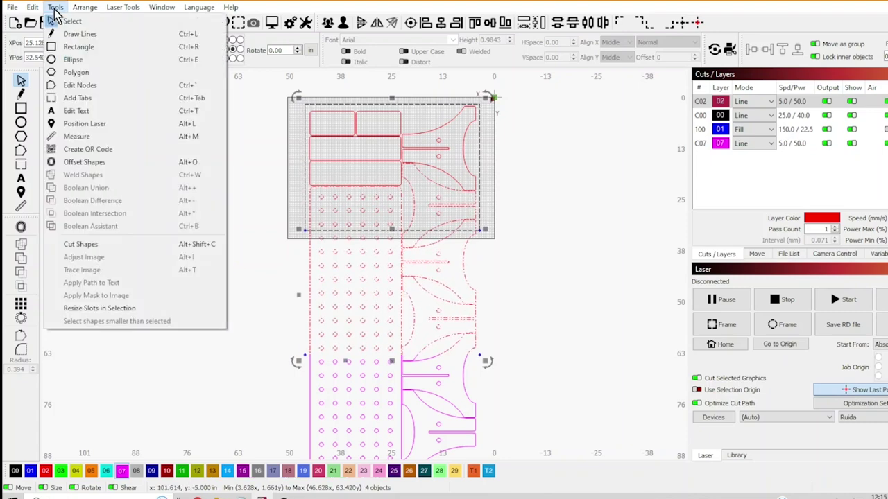
left_click(141, 251)
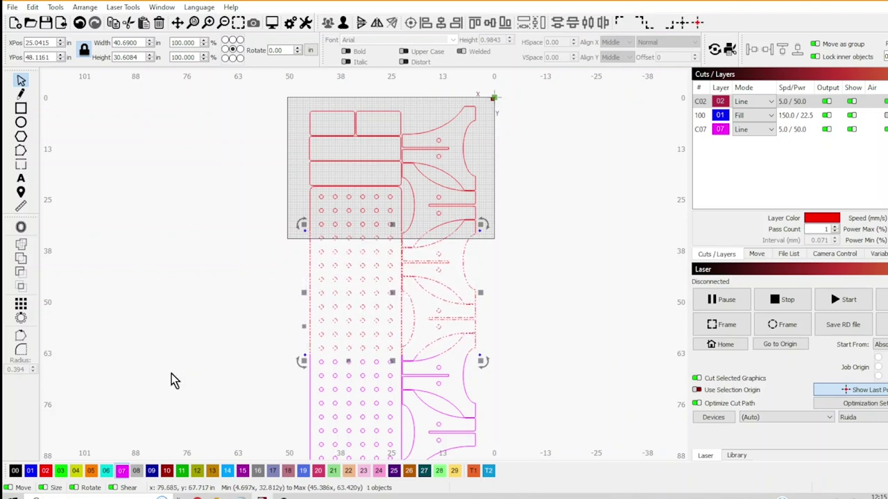
Move the selected middle-section shapes onto new blue layer 09.
left_click(152, 472)
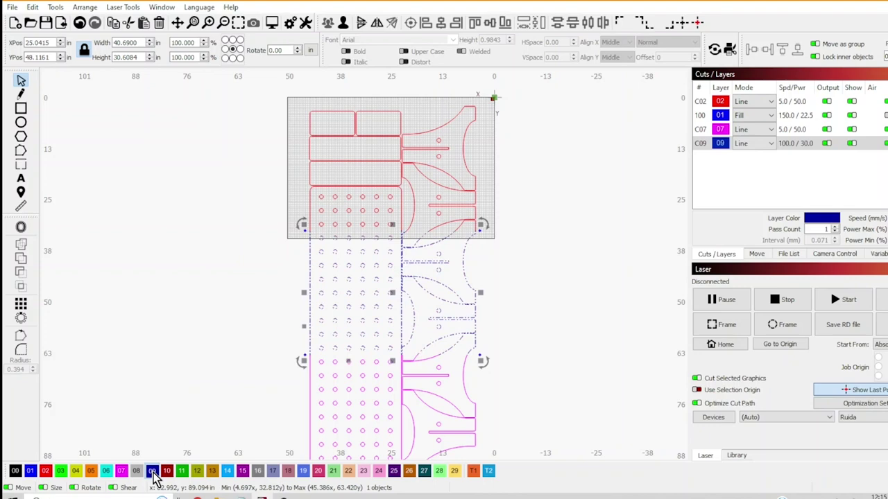
left_click(211, 315)
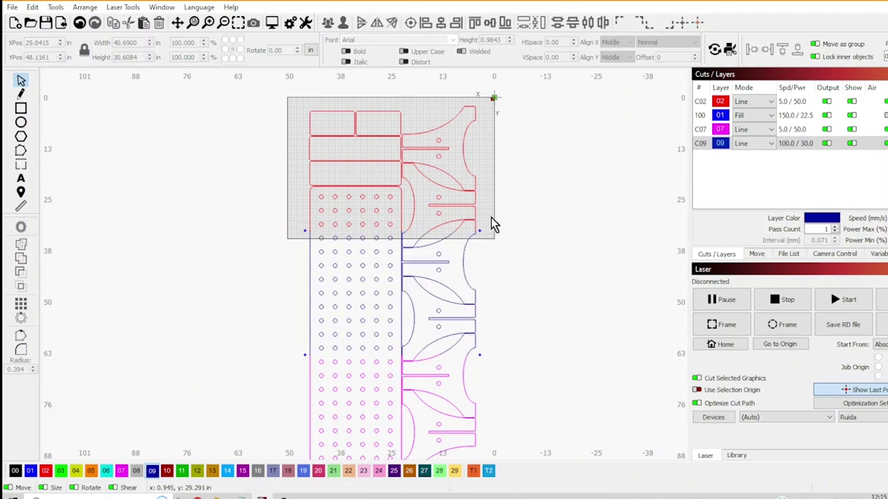
left_click(494, 247)
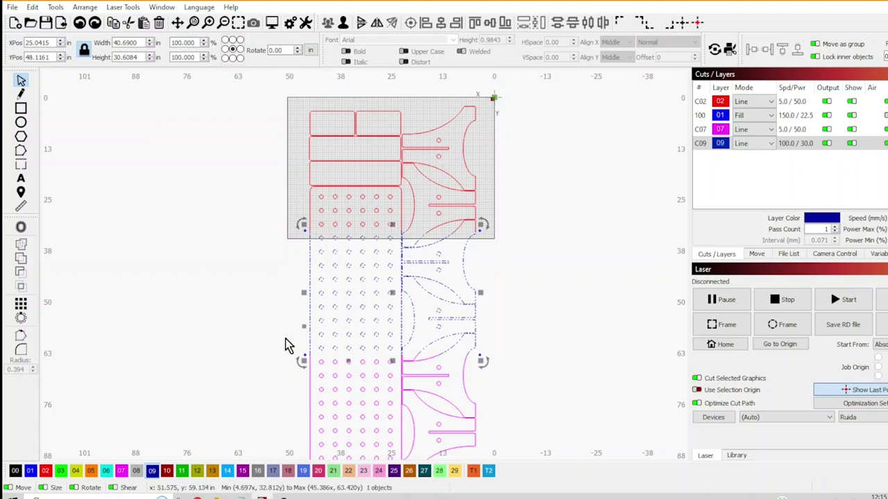
Marquee-select the red top-section shapes to confirm they stay separate, then zoom to inspect.
left_click_drag(402, 200, 284, 154)
left_click(500, 208)
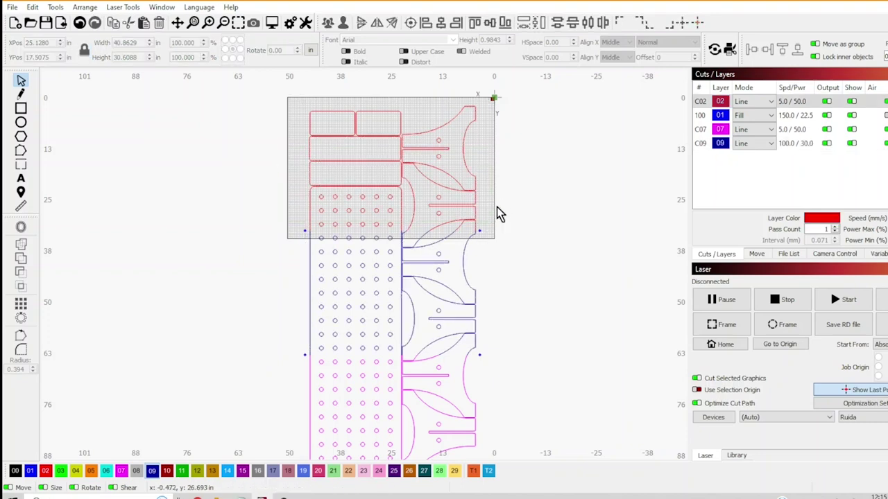
left_click_drag(416, 208, 281, 113)
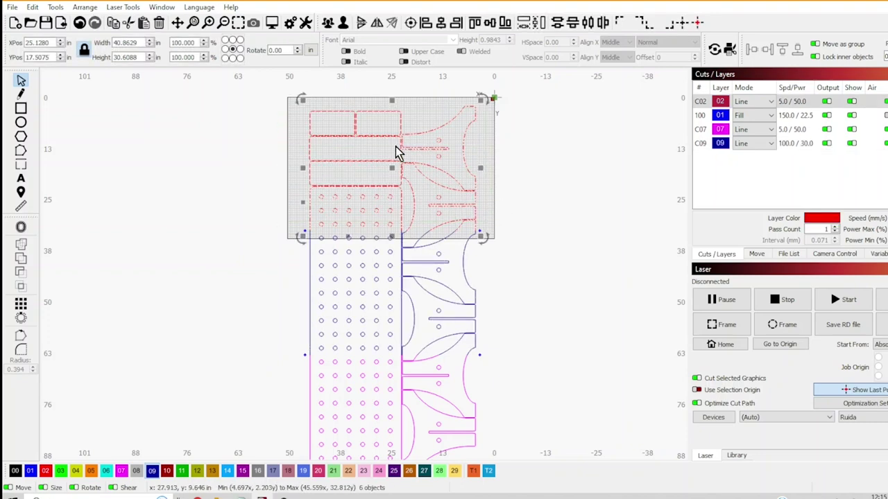
left_click(543, 246)
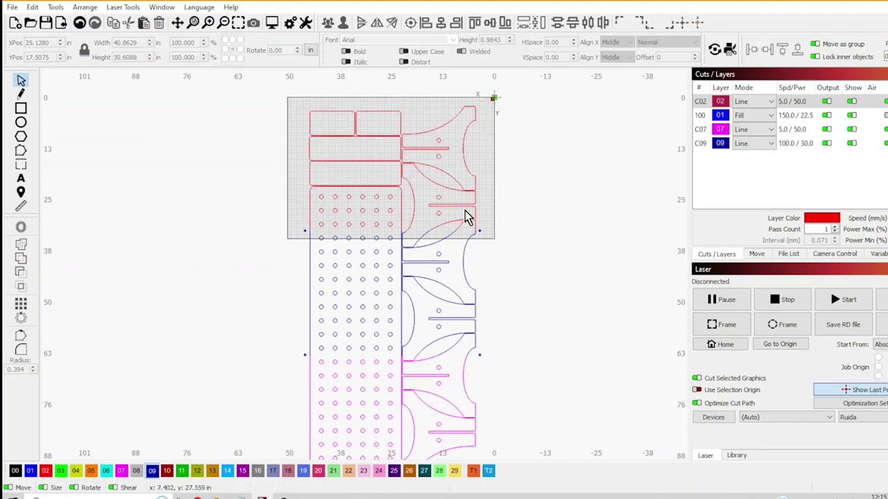
scroll(468, 217, "up", 3)
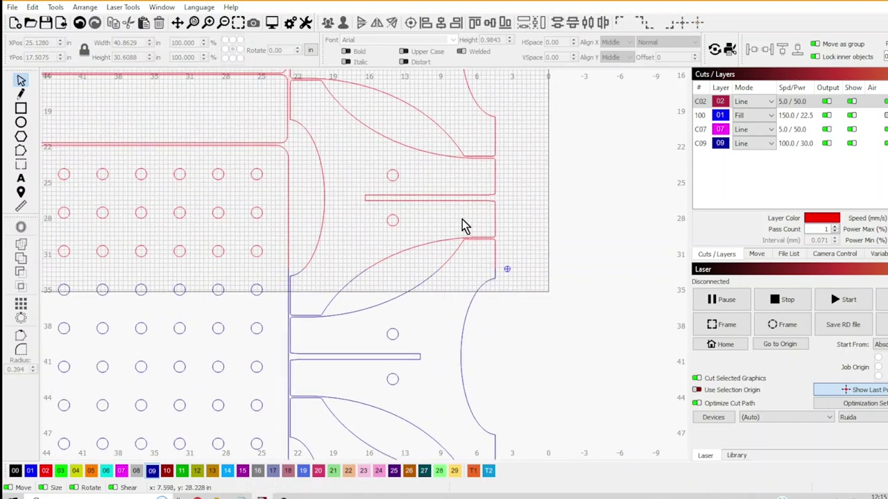
scroll(458, 231, "up", 3)
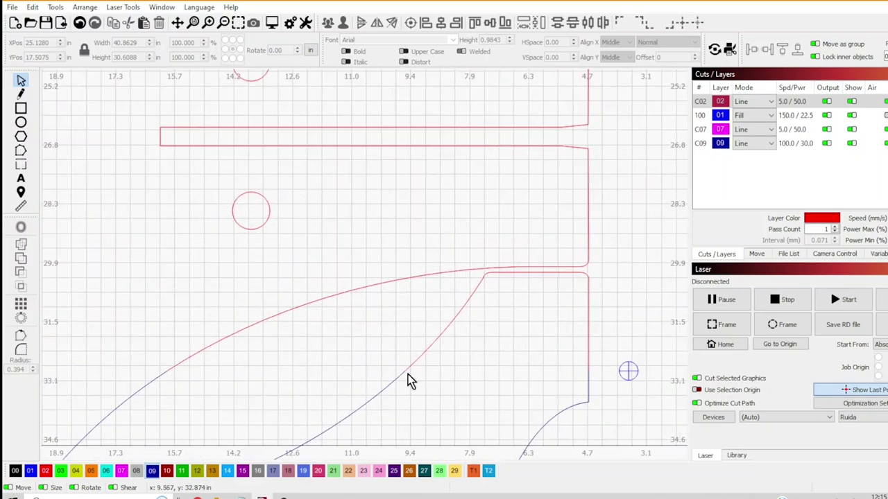
scroll(410, 369, "down", 10)
scroll(410, 368, "down", 15)
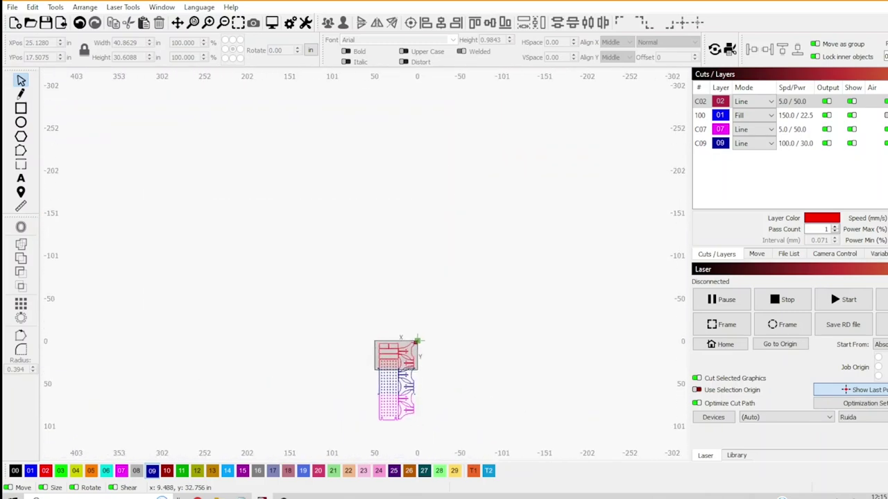
scroll(401, 436, "up", 5)
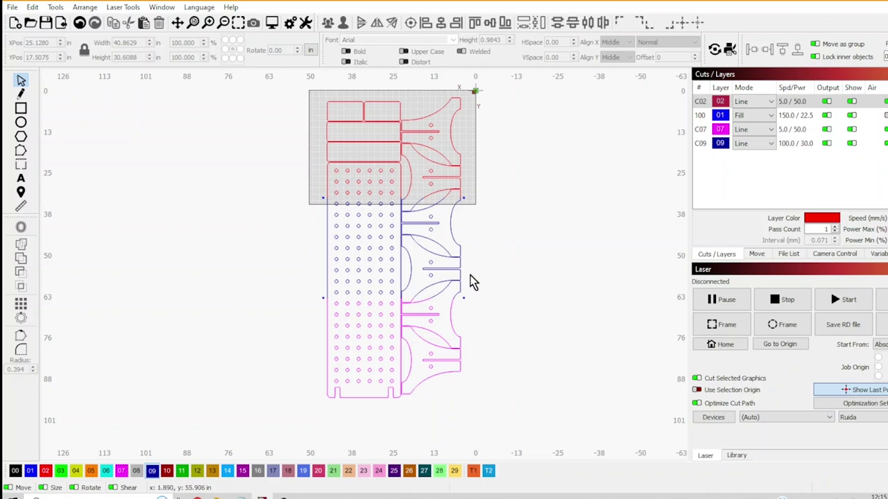
Reassign the blue layer 09 and magenta shapes to red layer 02, then pick the 01 Fill layer.
left_click(431, 257)
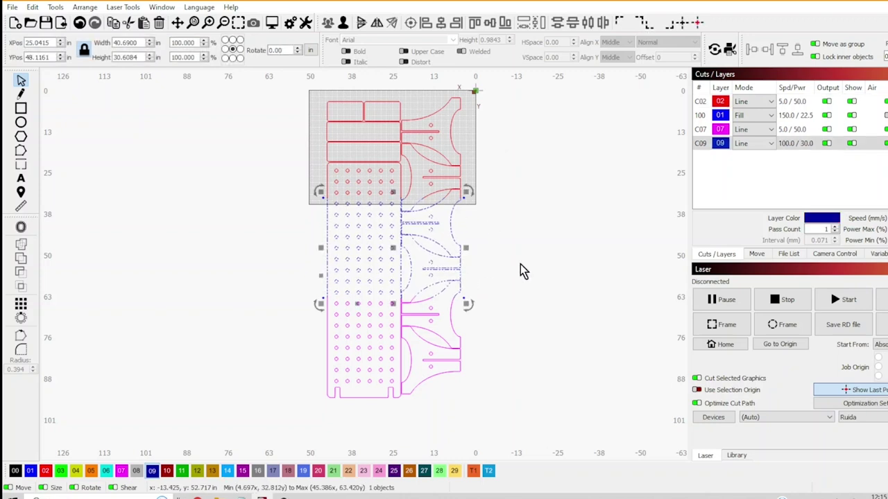
left_click(45, 471)
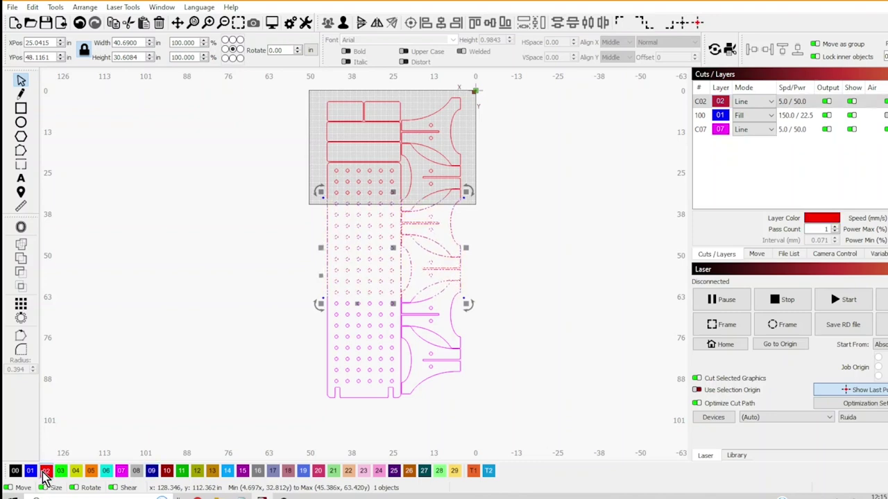
left_click_drag(447, 380, 308, 337)
left_click(45, 471)
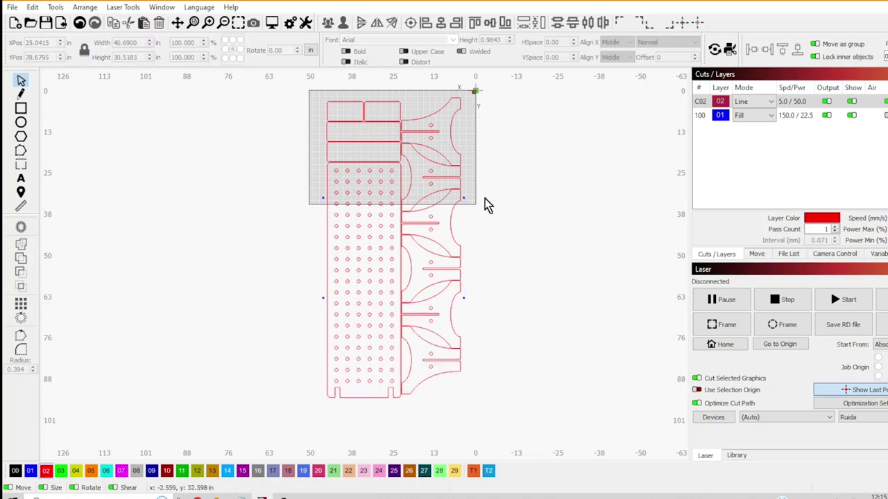
left_click(729, 115)
scroll(470, 175, "up", 5)
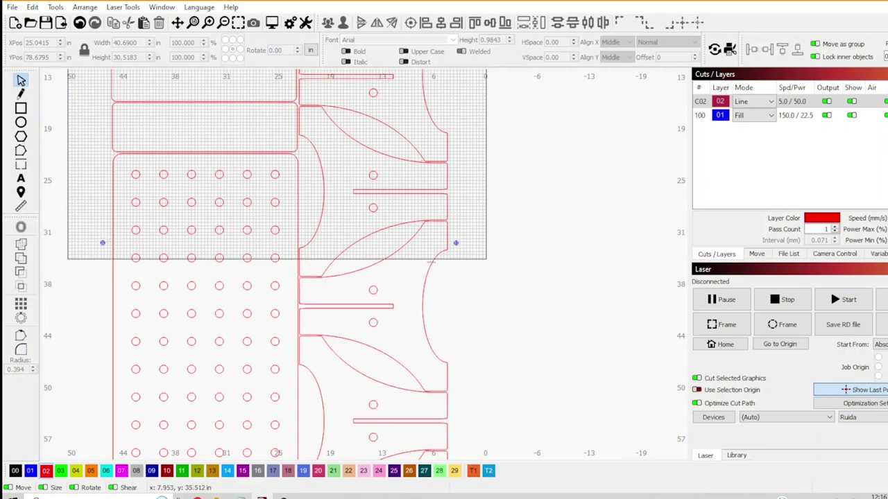
Set the 01 Fill layer to speed 200 and max power 15 in the Cut Settings Editor.
scroll(489, 272, "down", 1)
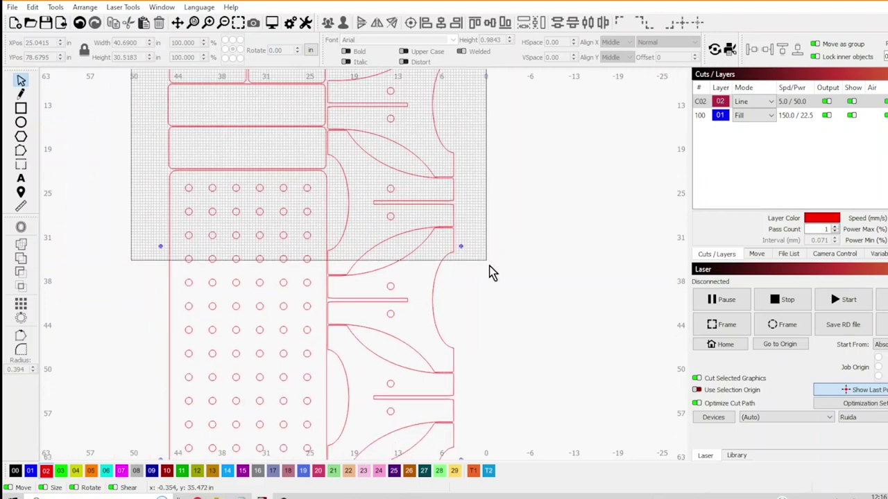
scroll(489, 272, "down", 3)
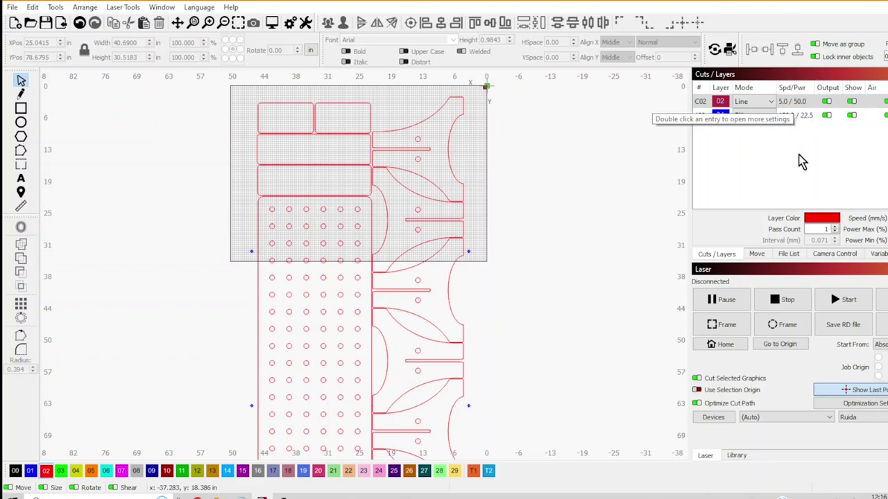
double_click(807, 116)
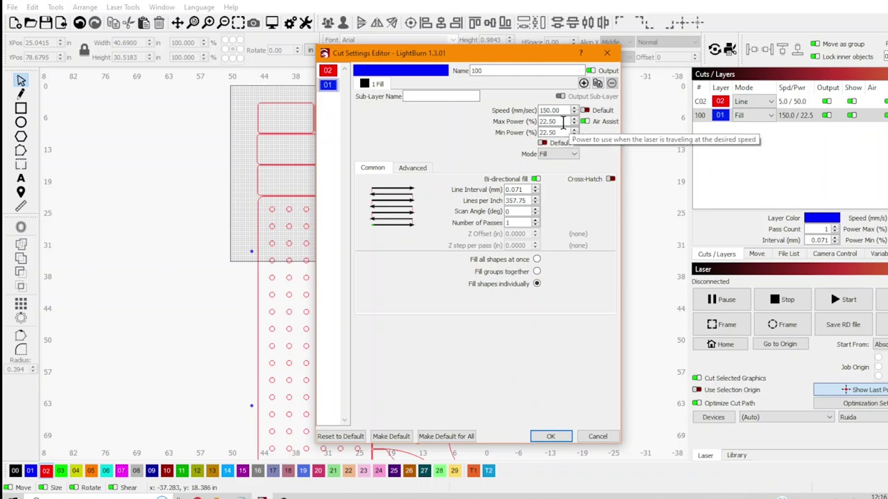
double_click(555, 111)
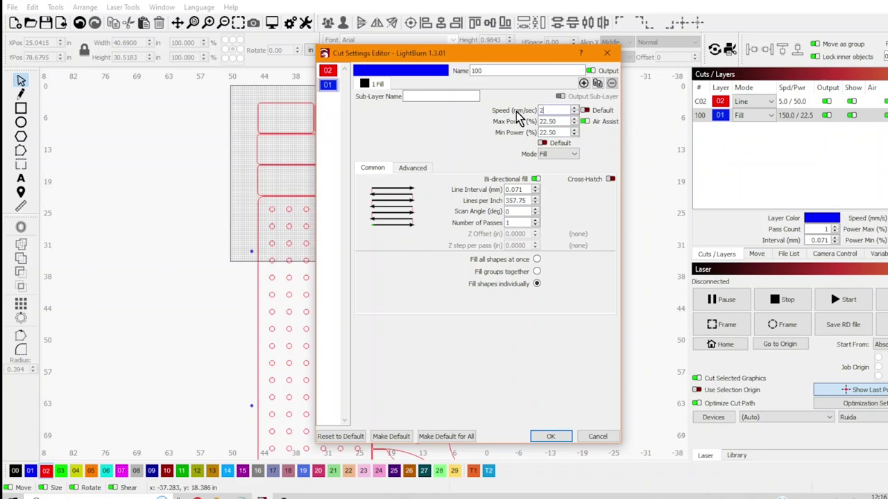
type("200")
key("Tab")
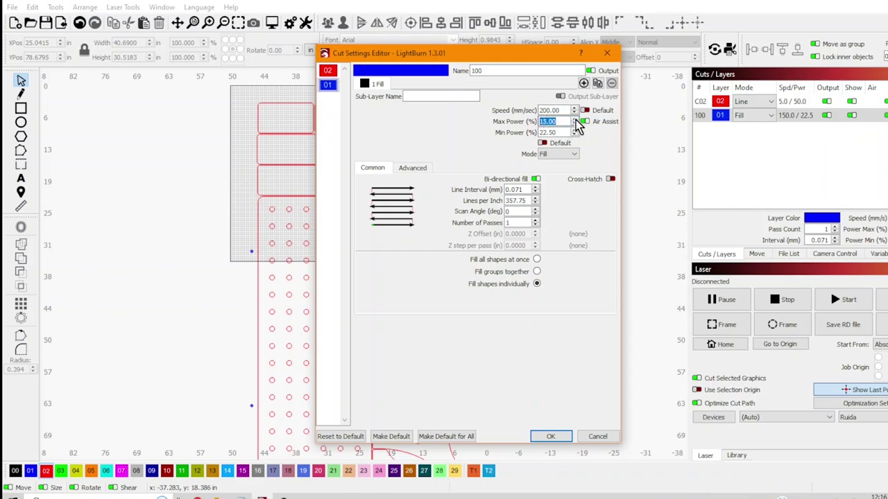
left_click(549, 437)
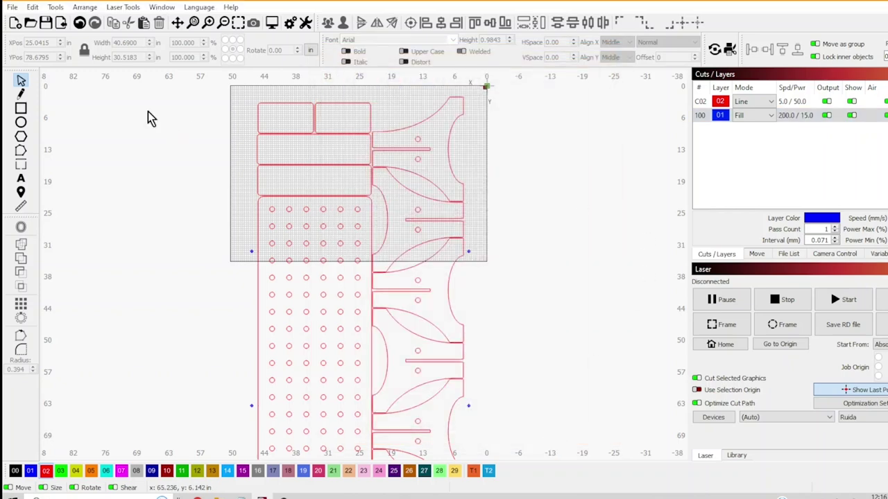
Save the project as 'Portable Wooden Floor Standing Display' (.lbrn2) in the display's Desktop folder.
left_click(12, 6)
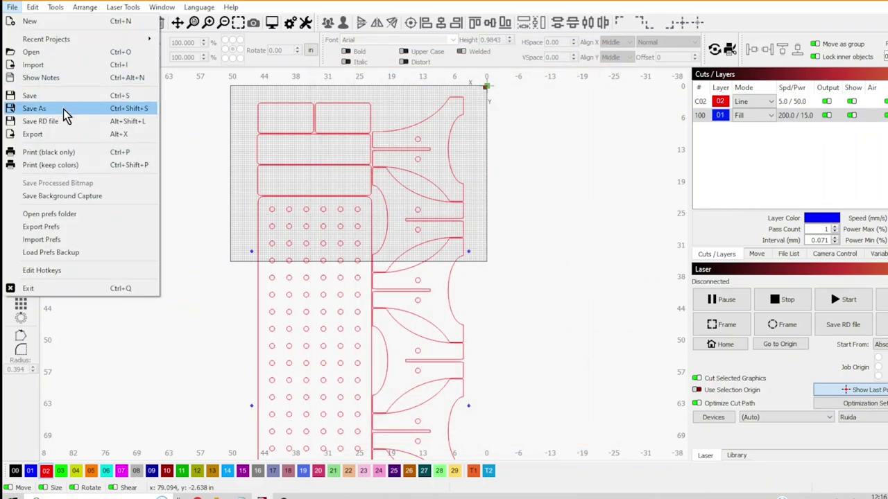
left_click(65, 111)
left_click(358, 89)
left_click(388, 176)
type("Portable Wooden")
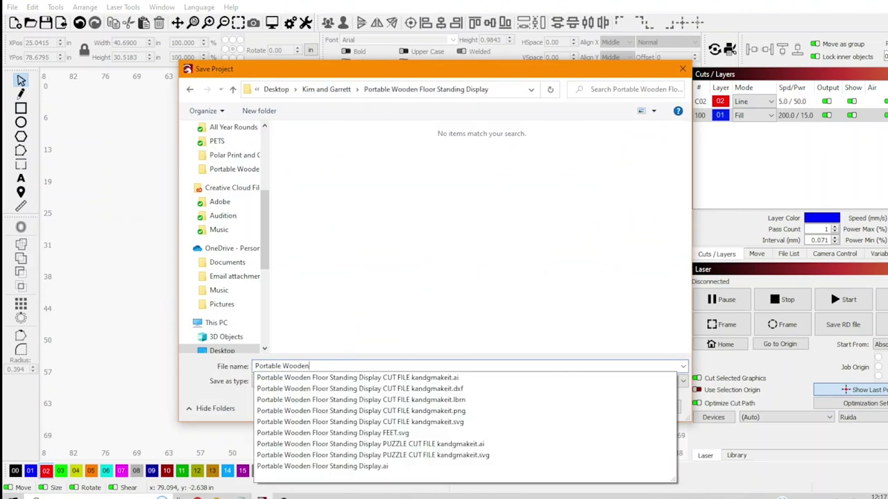
type(" Floor Standing Display")
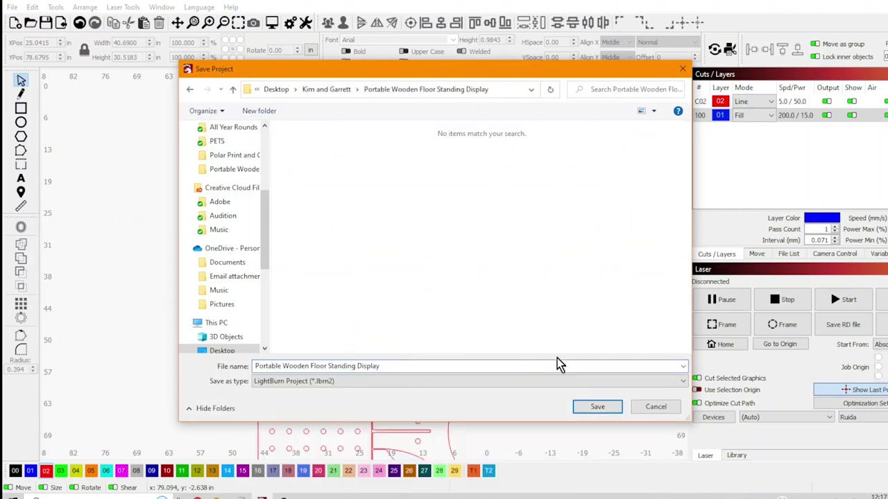
key("Return")
scroll(605, 343, "down", 3)
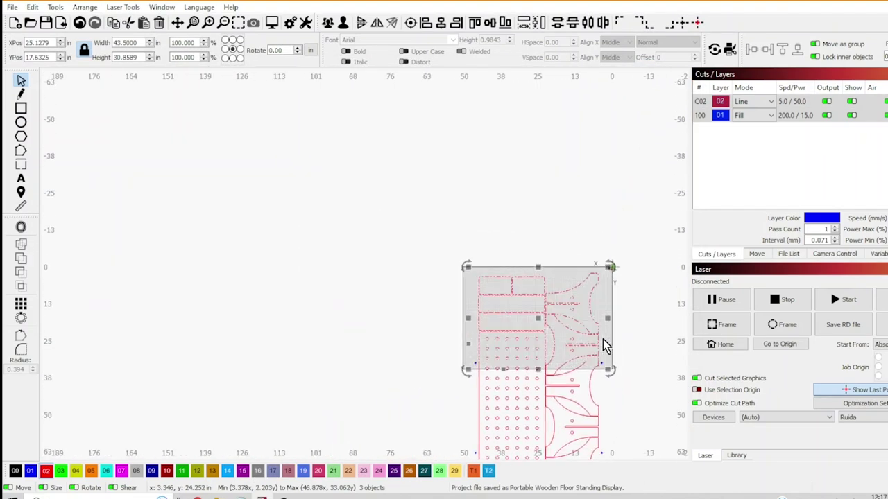
left_click(628, 405)
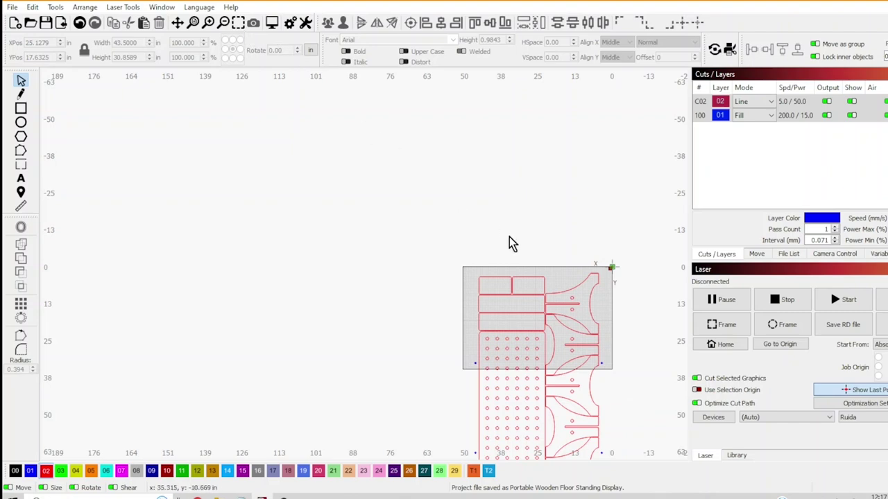
scroll(639, 389, "up", 3)
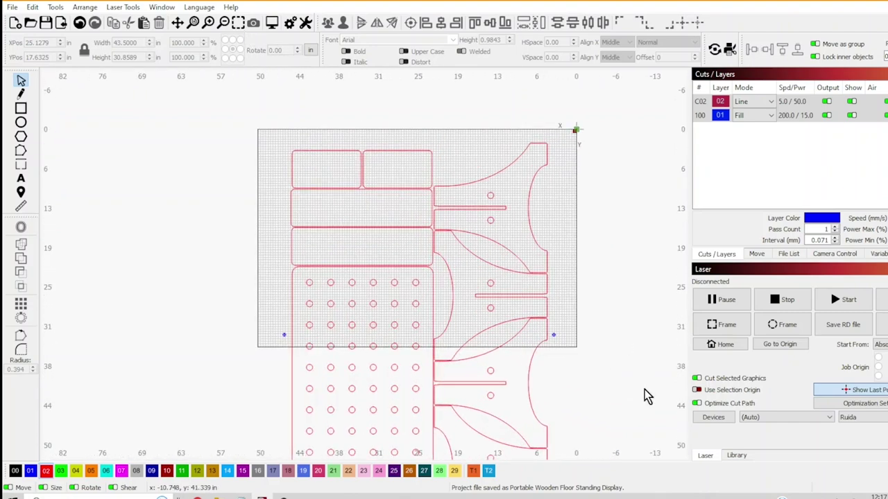
Select all seven design objects, move them up, then nudge them slightly right over the material.
key("ctrl+a")
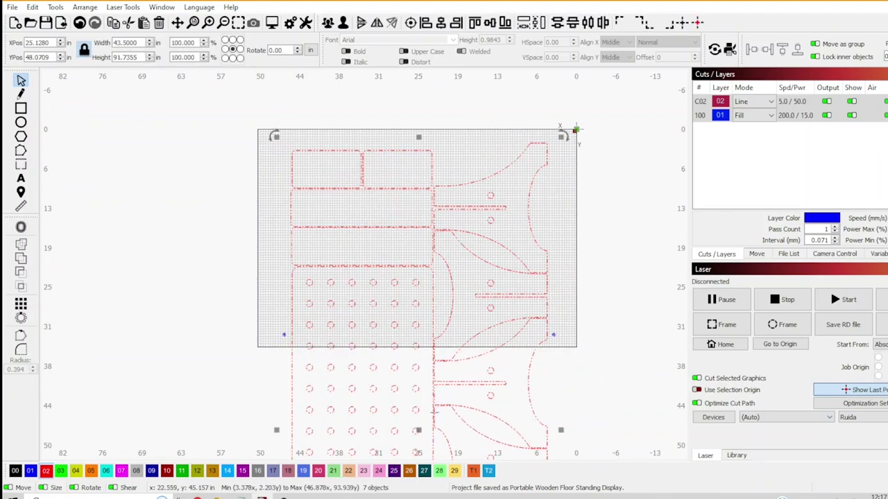
left_click_drag(432, 423, 437, 126)
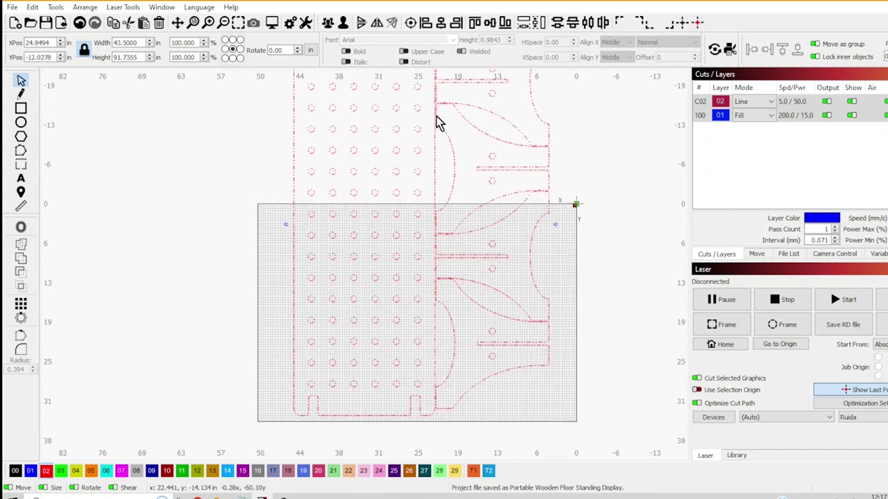
left_click_drag(437, 126, 438, 126)
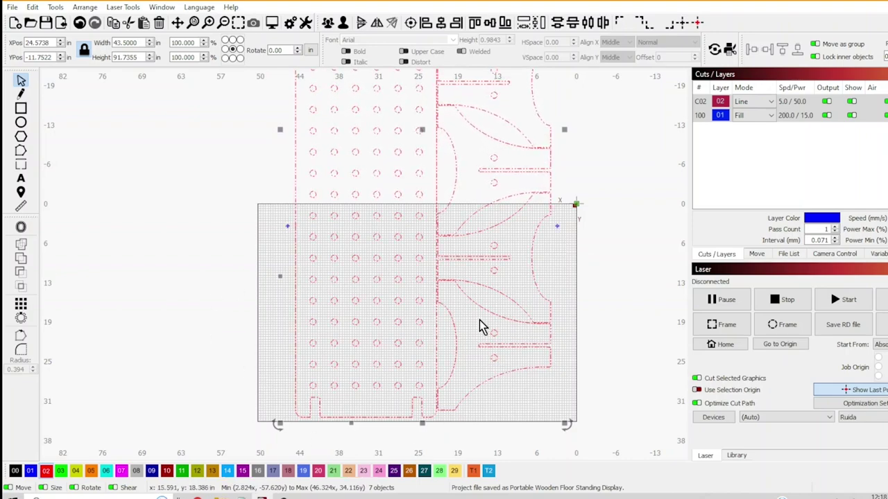
left_click_drag(438, 270, 448, 276)
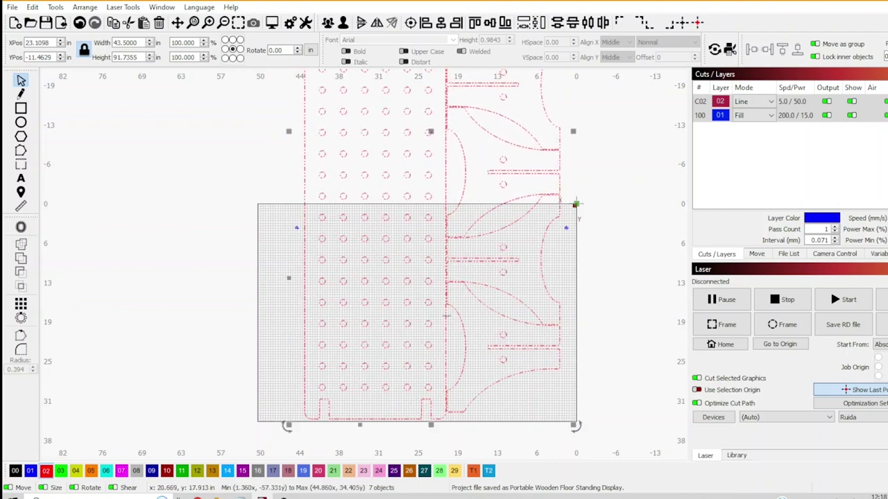
left_click_drag(630, 458, 236, 234)
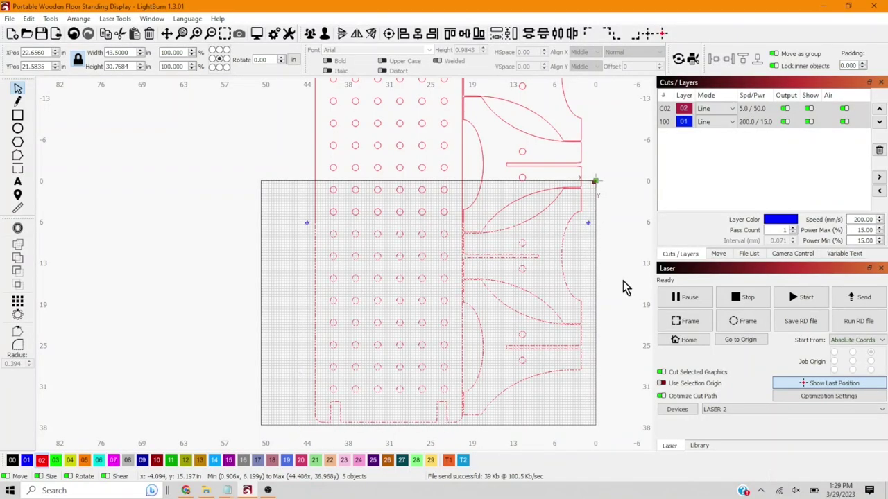
Move the whole stand design down to about Y 20.63 in, bringing the middle section into the work area.
left_click(619, 287)
key("ctrl+a")
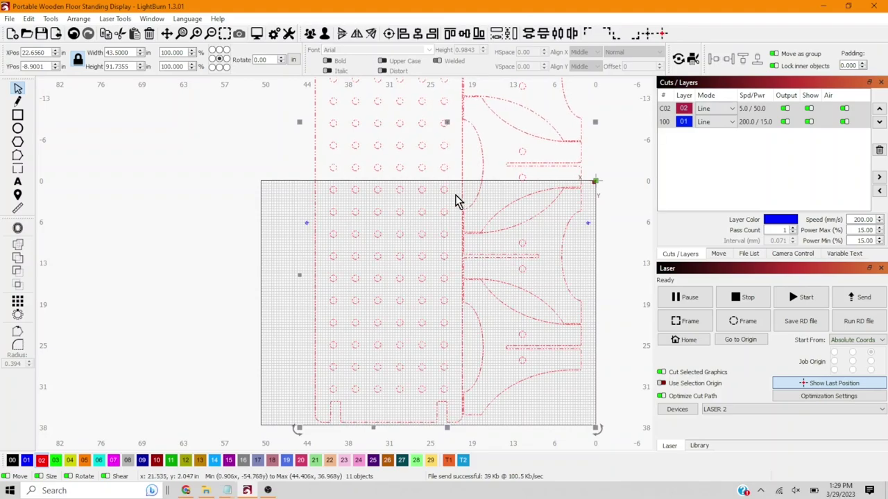
left_click_drag(449, 122, 444, 256)
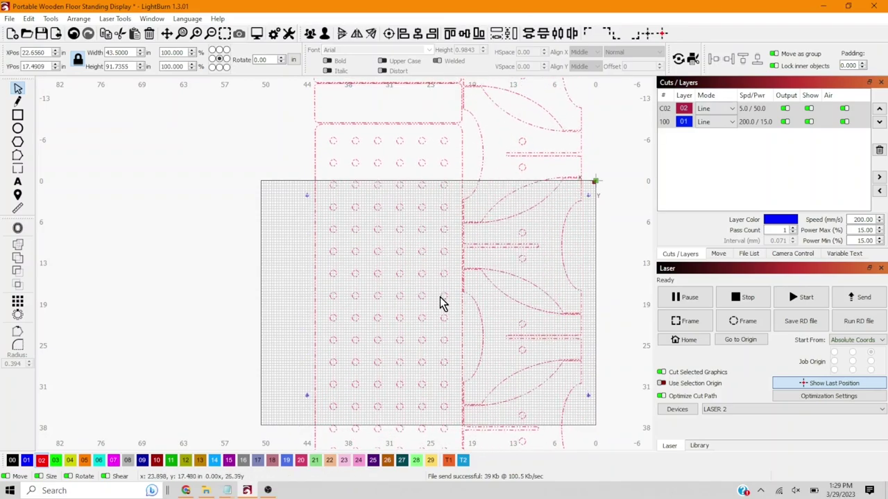
left_click_drag(443, 303, 440, 321)
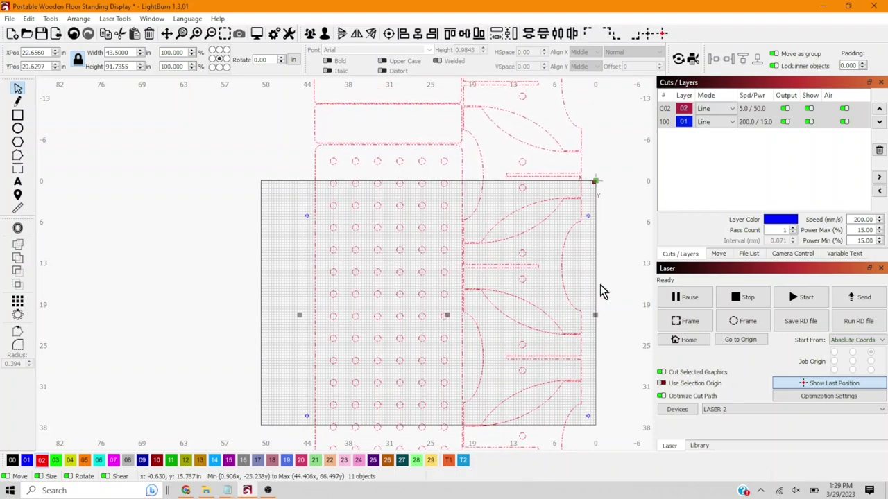
left_click(602, 394)
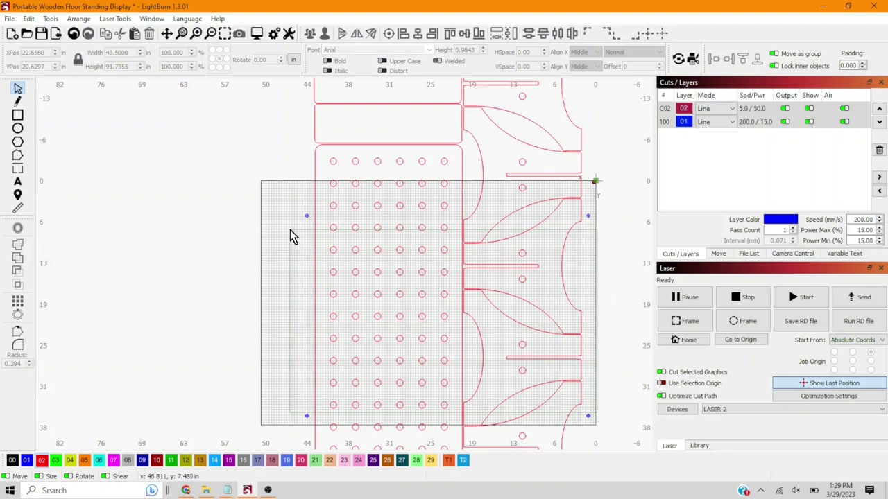
Move the laser head onto the section's lower-right target mark with Position Laser, then deselect.
left_click(311, 242)
key("ctrl+shift+i")
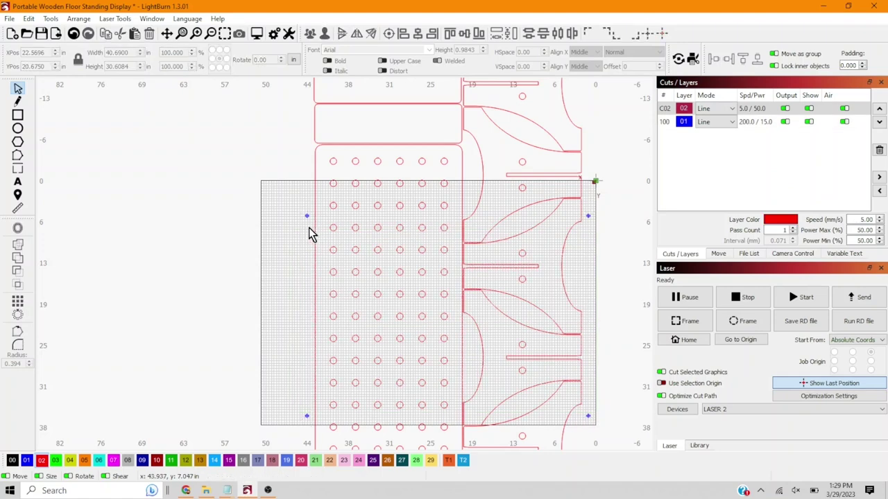
left_click(18, 195)
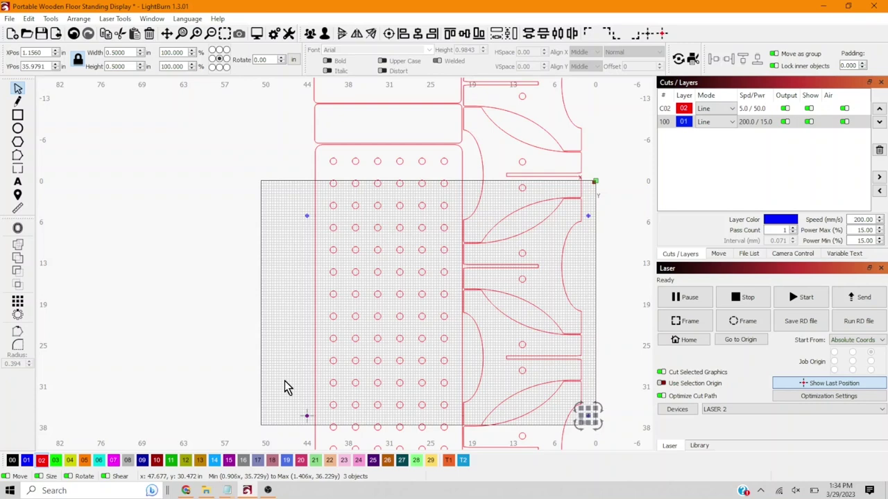
left_click(291, 425)
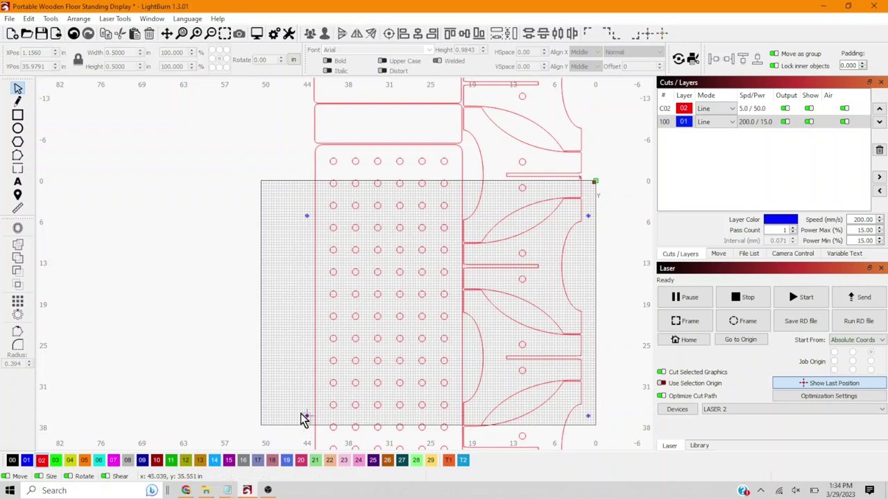
Register the lower-left target mark as the first Print and Cut target.
left_click(303, 418)
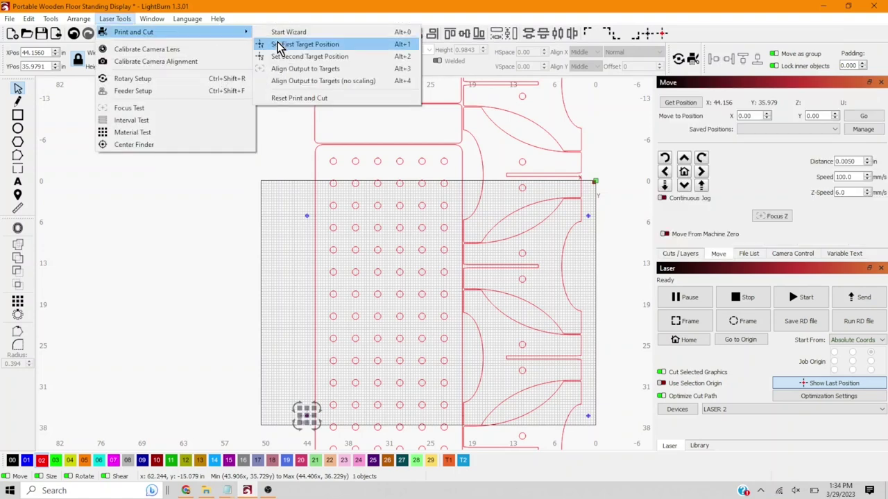
left_click(278, 45)
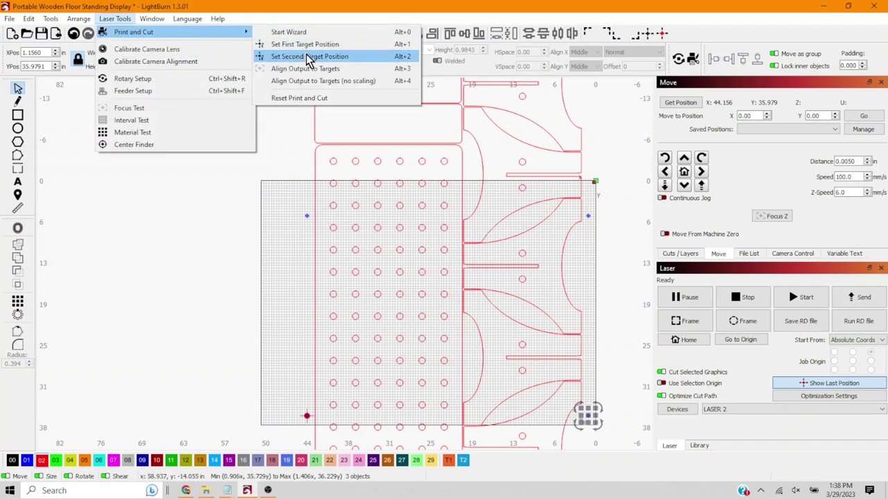
Register the lower-right mark as the second target and marquee-select the section over the material.
left_click(308, 55)
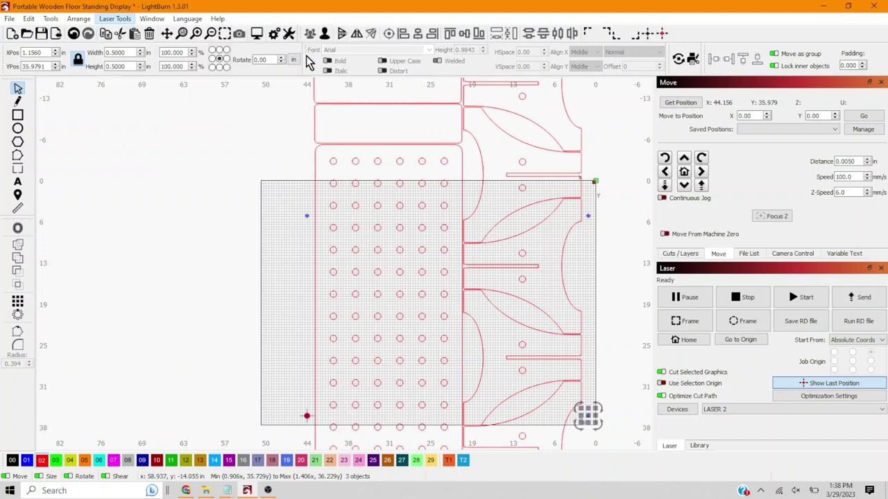
left_click(299, 255)
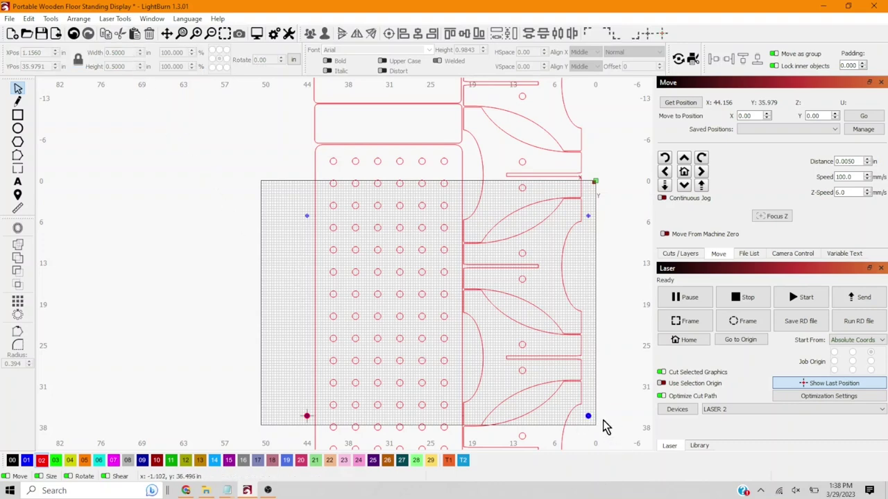
left_click_drag(403, 372, 276, 219)
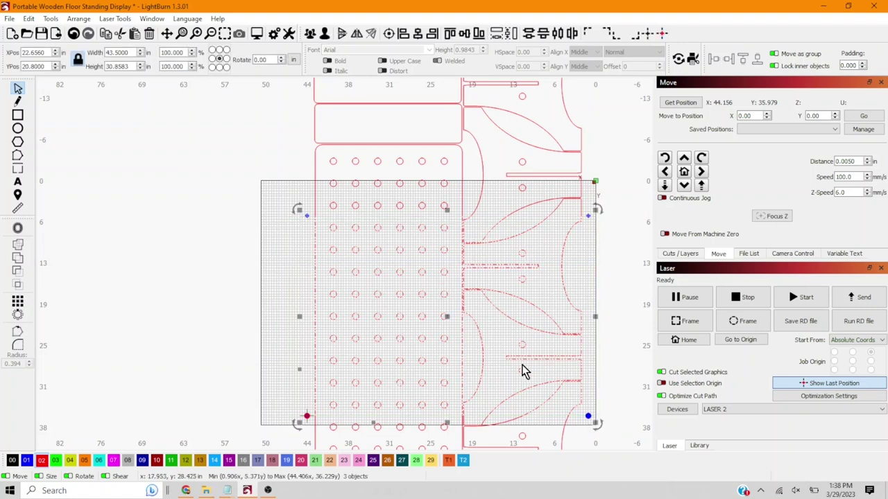
scroll(591, 410, "up", 5)
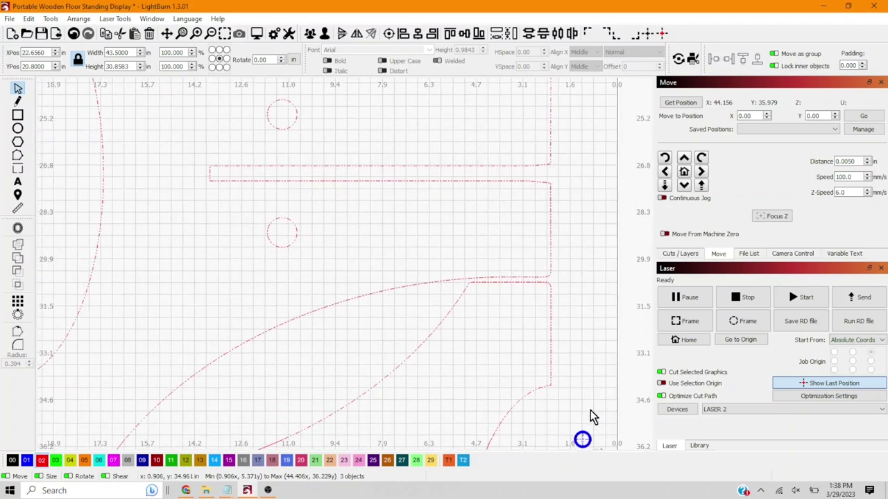
scroll(590, 416, "down", 2)
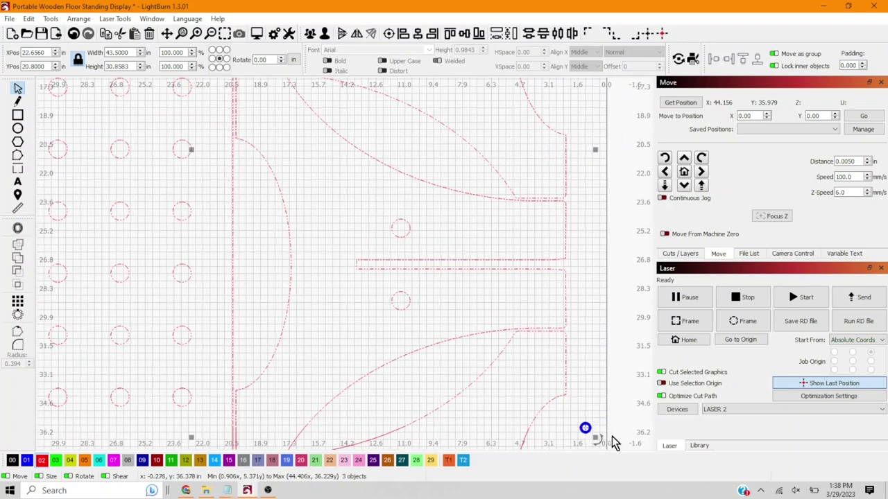
scroll(442, 426, "down", 5)
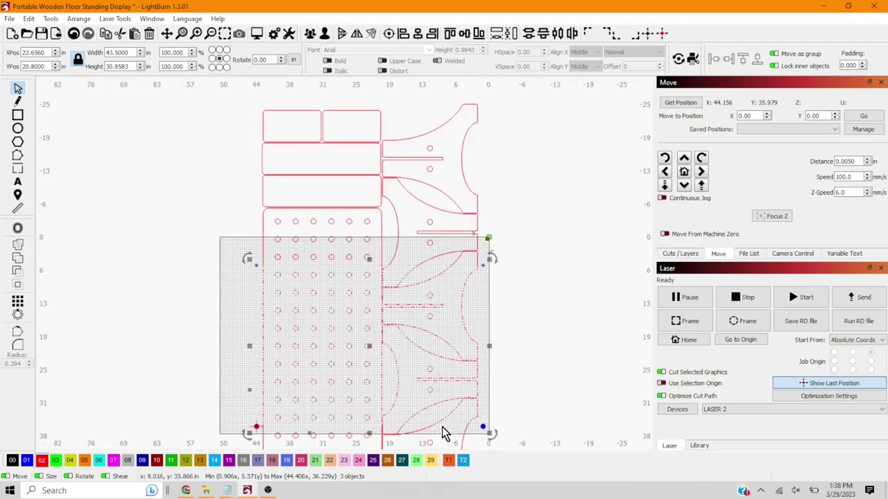
scroll(442, 427, "down", 2)
scroll(317, 438, "up", 6)
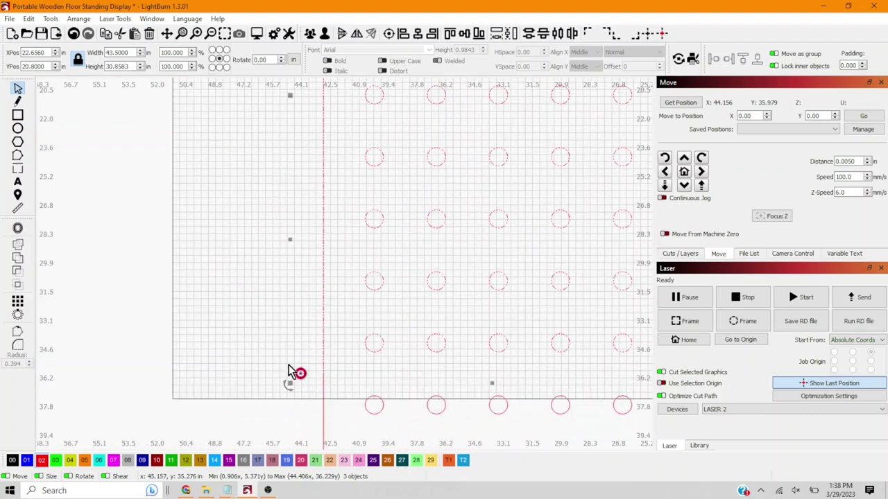
scroll(418, 356, "up", 4)
scroll(417, 357, "down", 6)
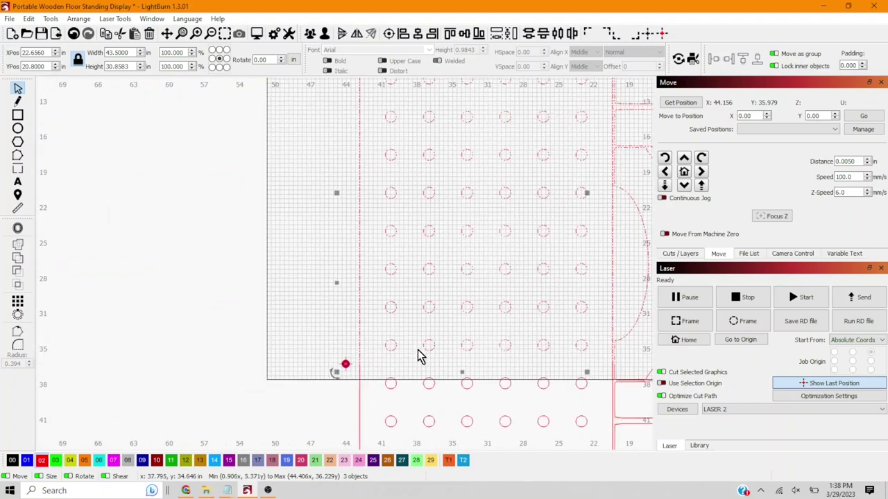
scroll(364, 218, "down", 4)
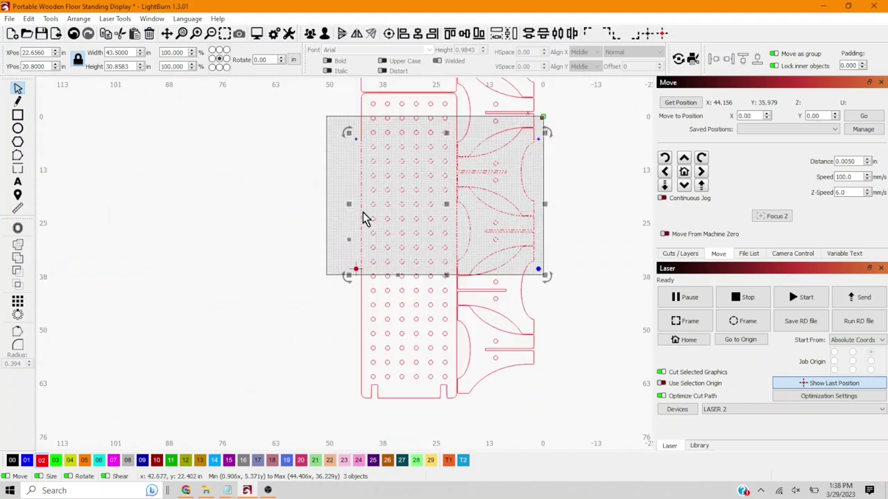
Add both upper target marks to the section selection.
left_click(359, 149)
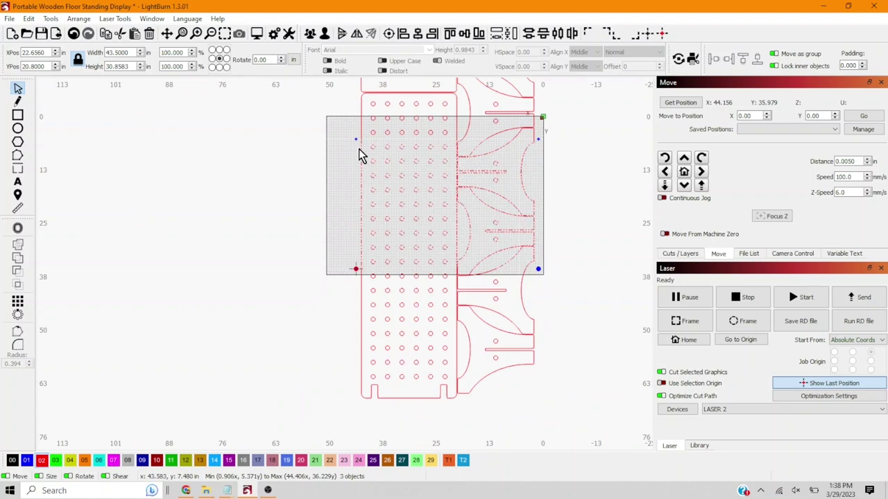
left_click(349, 133, "shift")
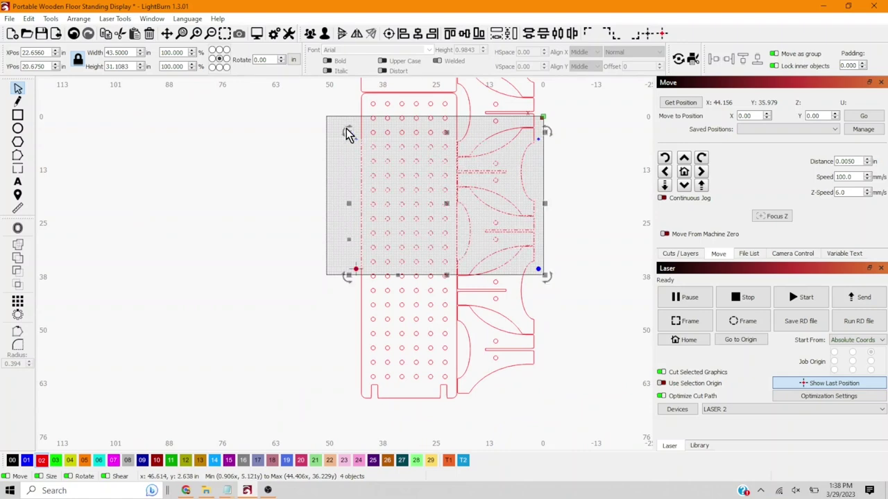
left_click(544, 151)
left_click(538, 147, "shift")
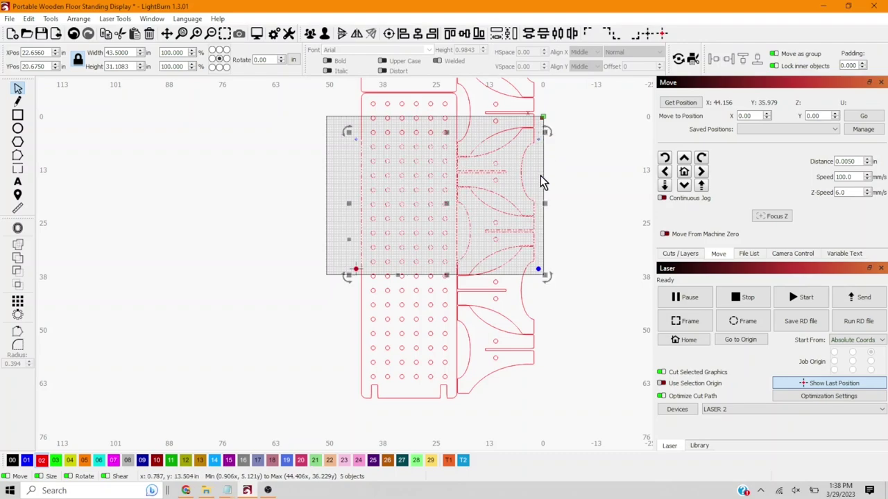
scroll(544, 147, "up", 10)
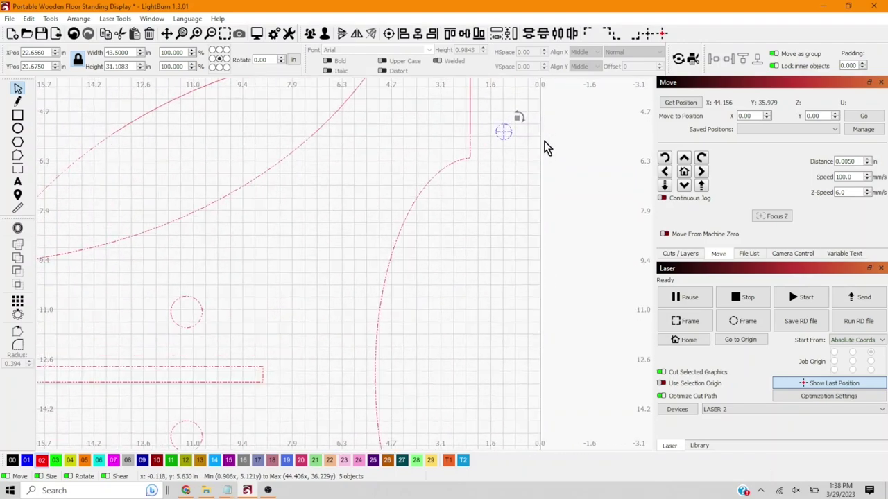
scroll(544, 148, "down", 8)
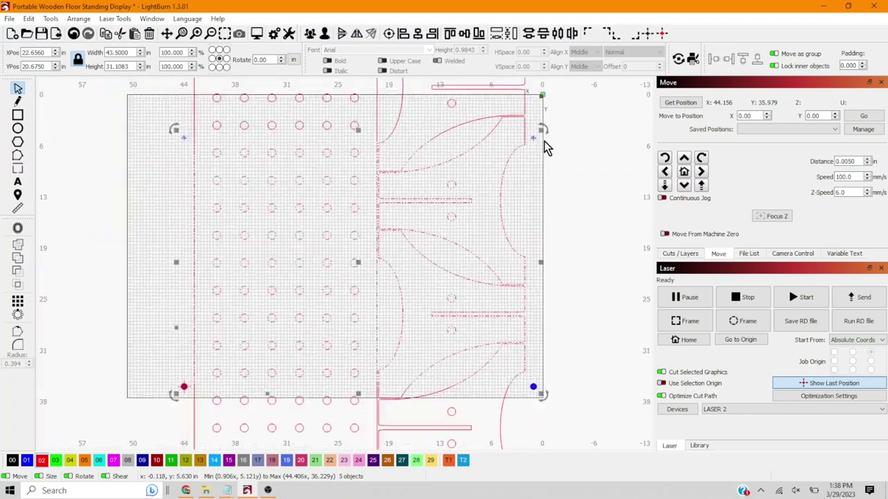
scroll(545, 148, "up", 1)
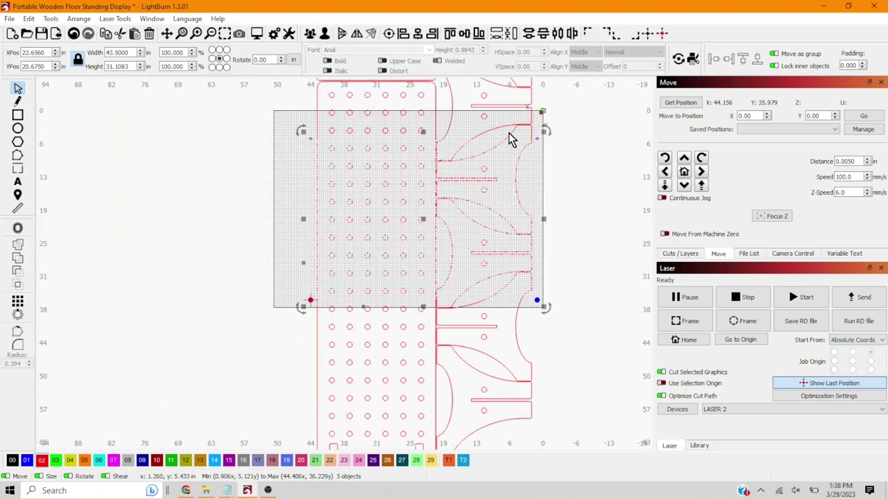
left_click(114, 18)
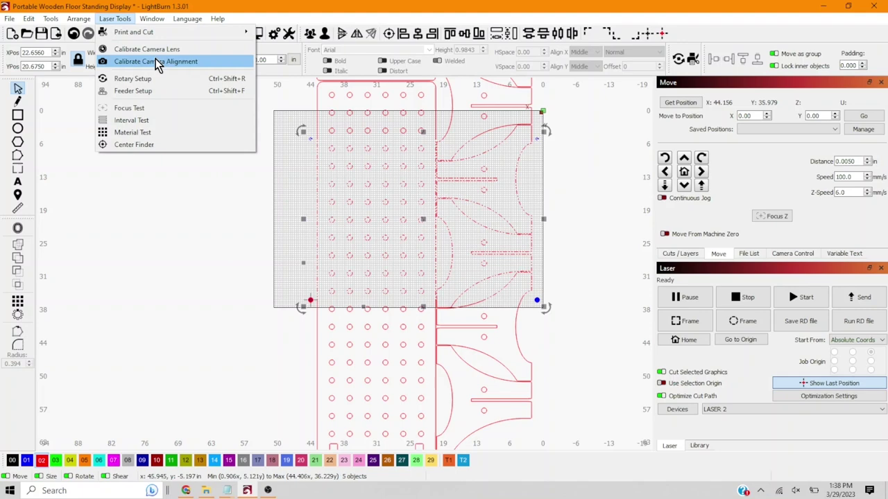
Align the selected section to the two Print and Cut targets and start the cut.
mouse_move(161, 35)
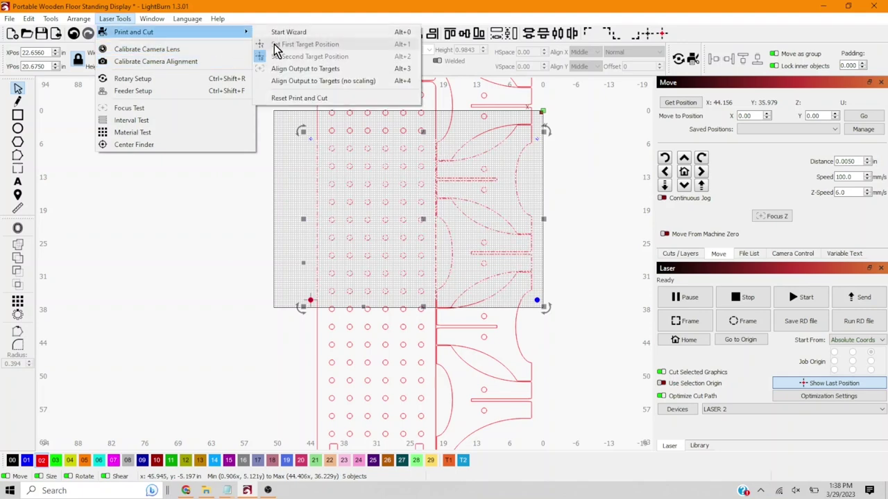
left_click(278, 74)
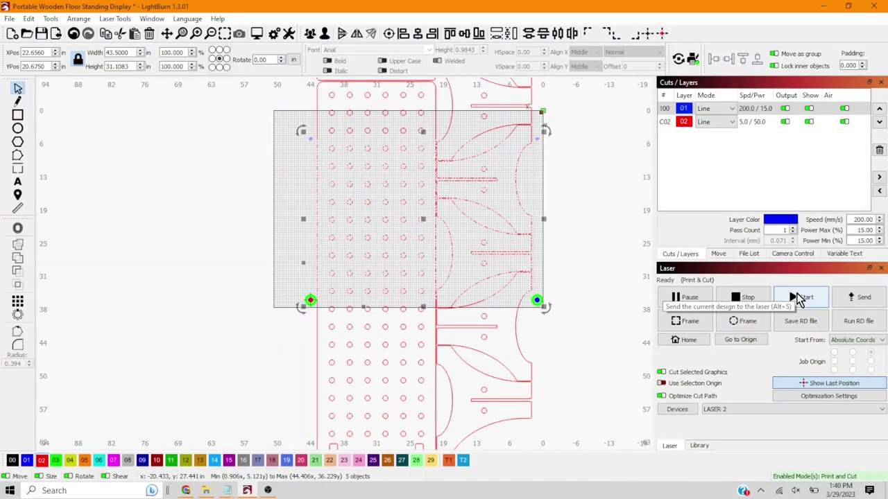
left_click(801, 298)
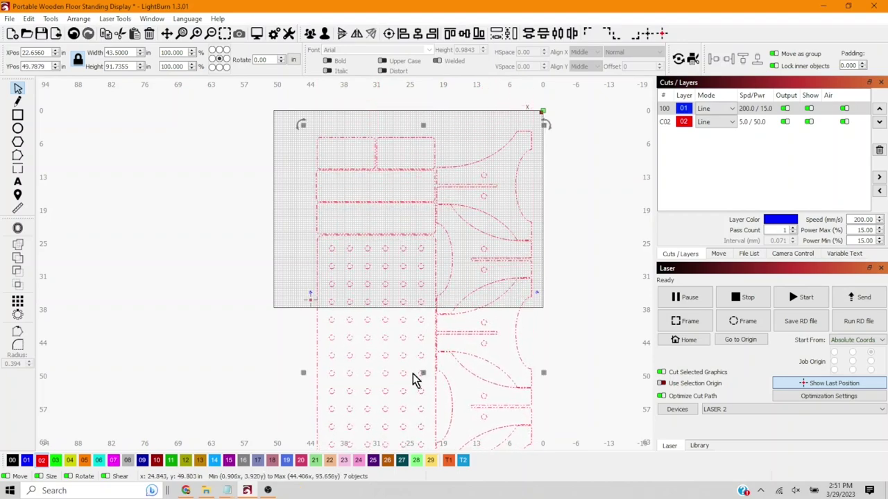
Deselect the repositioned design and select the small target marker at the bed's lower left.
left_click(532, 352)
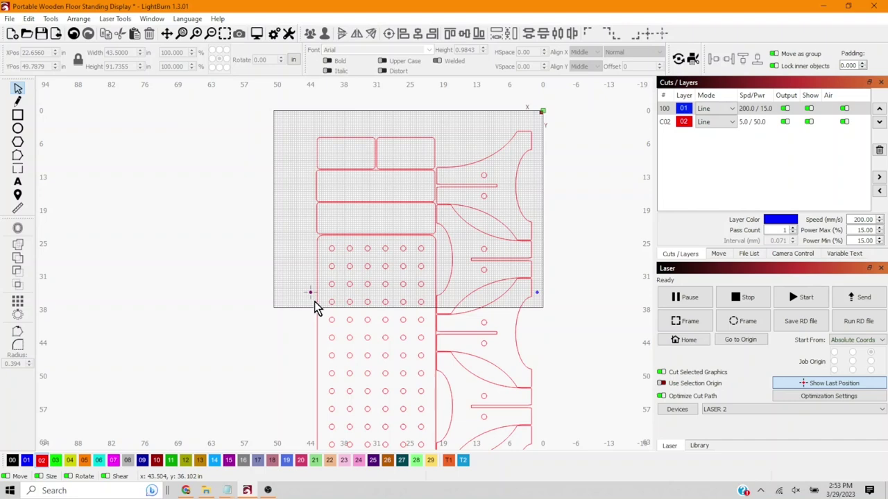
left_click(304, 290)
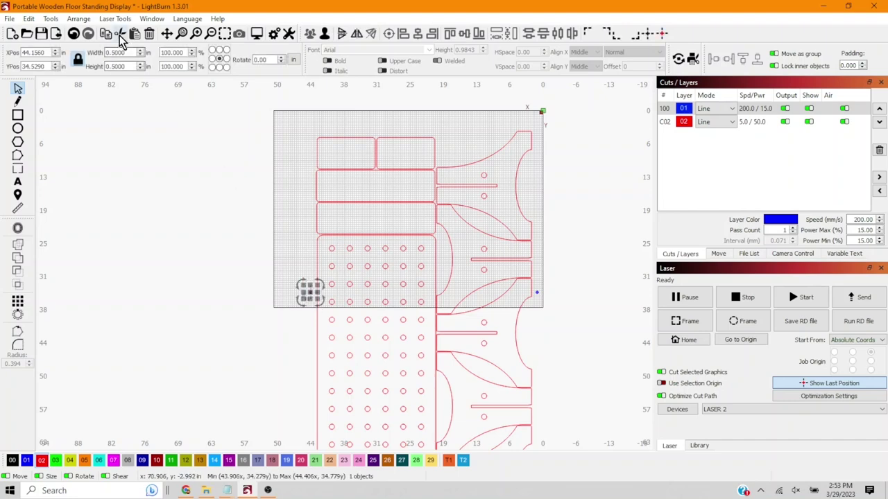
left_click(115, 19)
Reset the old Print and Cut targets, set the left marker as first target, and move to the right target.
mouse_move(143, 38)
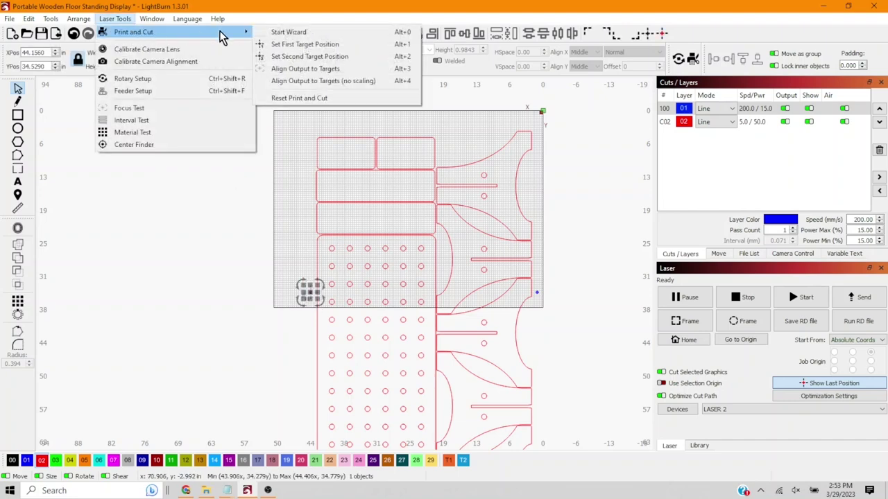
left_click(299, 96)
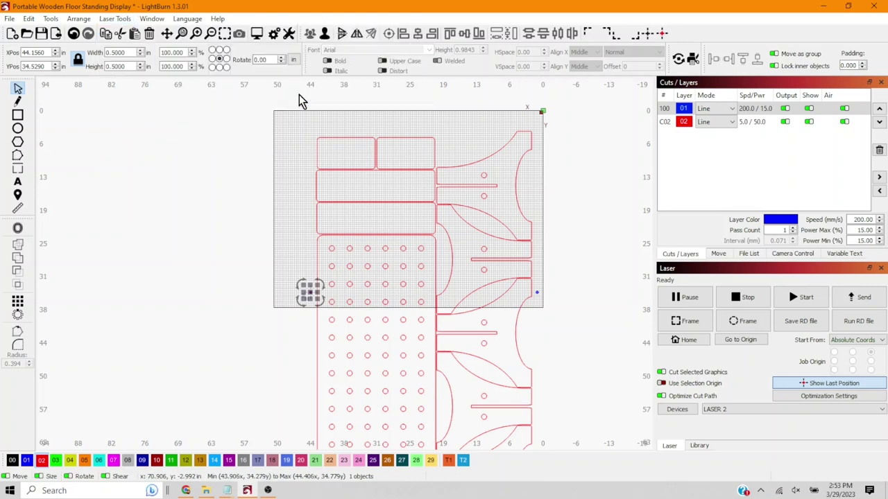
left_click(115, 20)
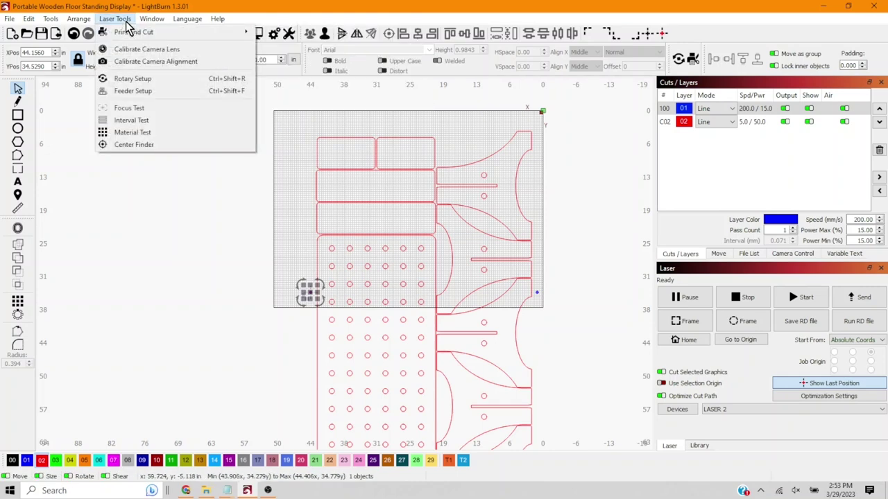
mouse_move(153, 33)
left_click(280, 50)
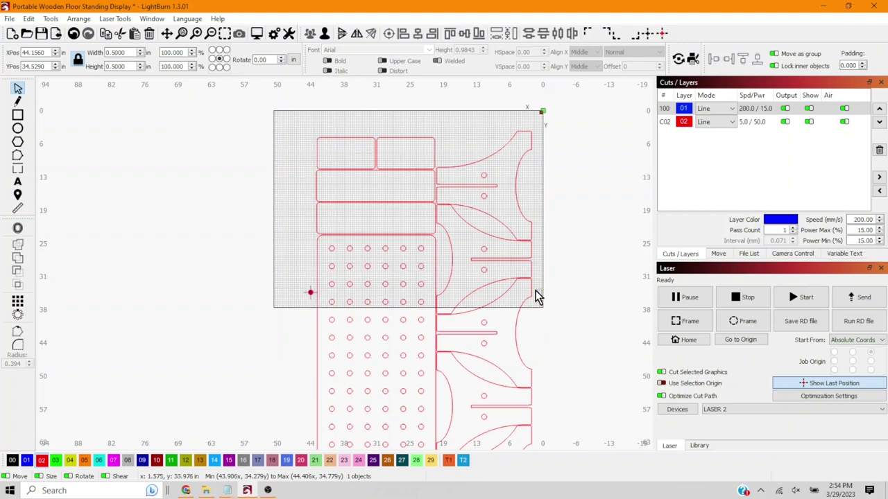
left_click(535, 293)
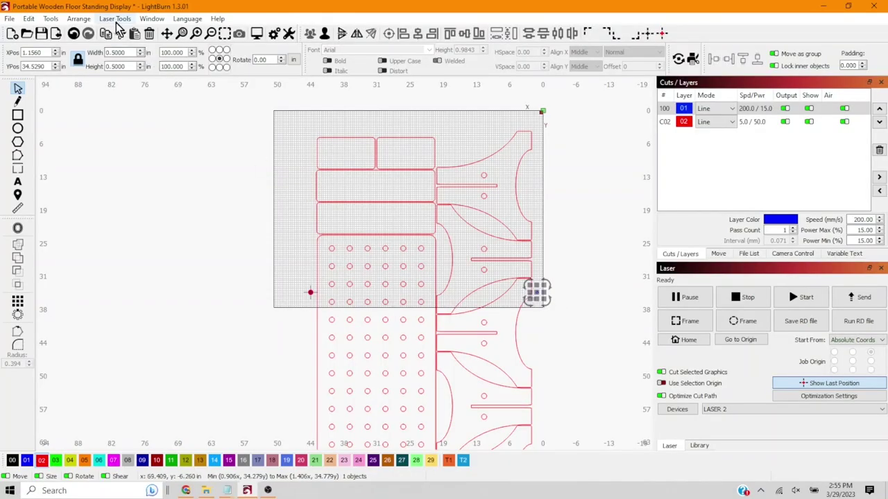
left_click(115, 19)
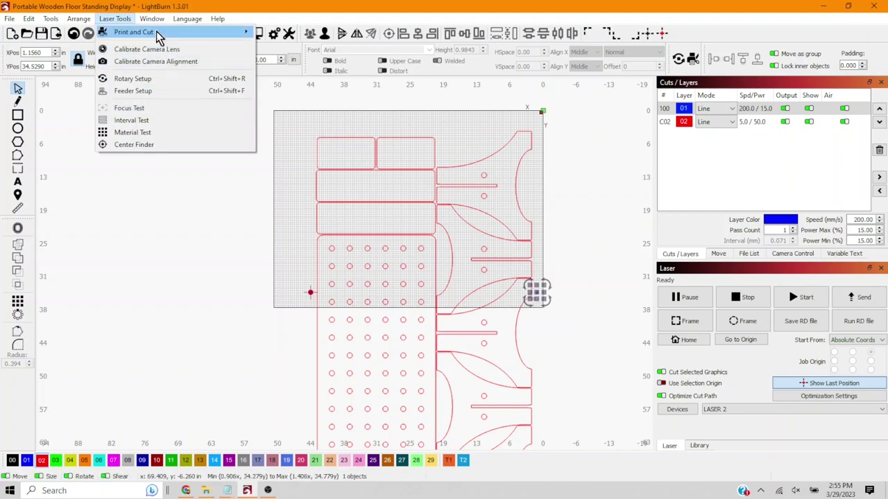
Register the right marker as the second target and box-select the design section.
mouse_move(156, 31)
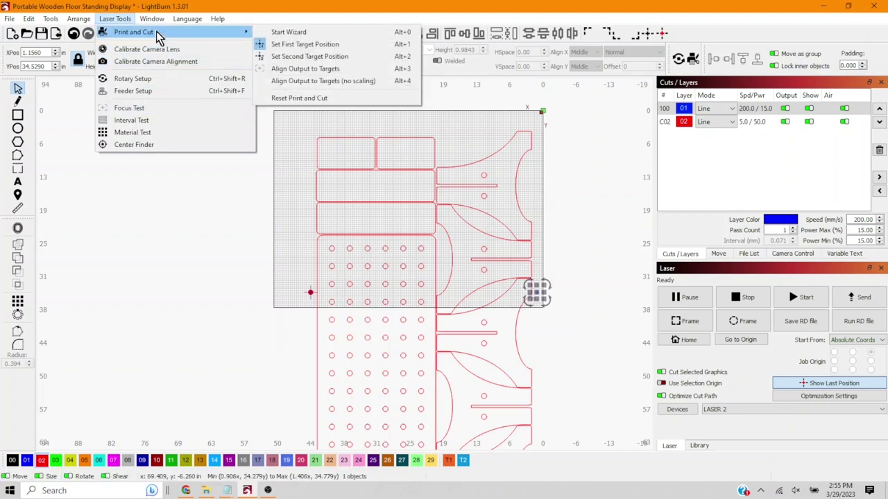
left_click(294, 56)
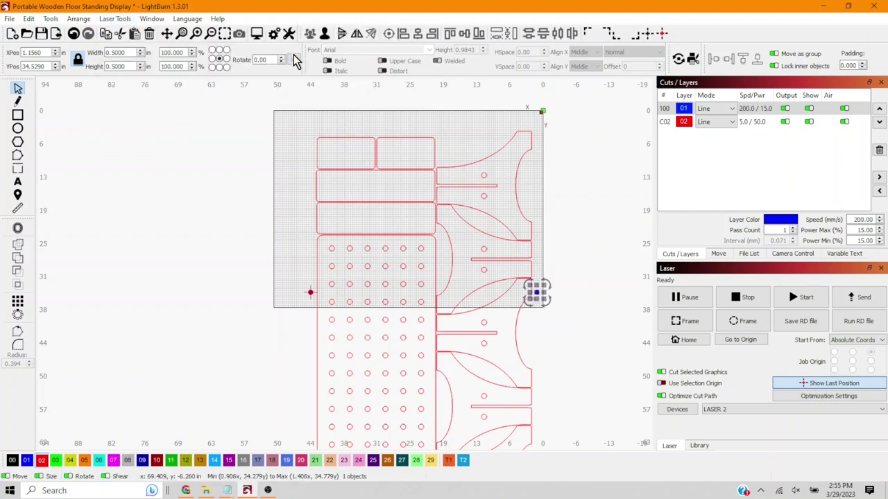
left_click(290, 245)
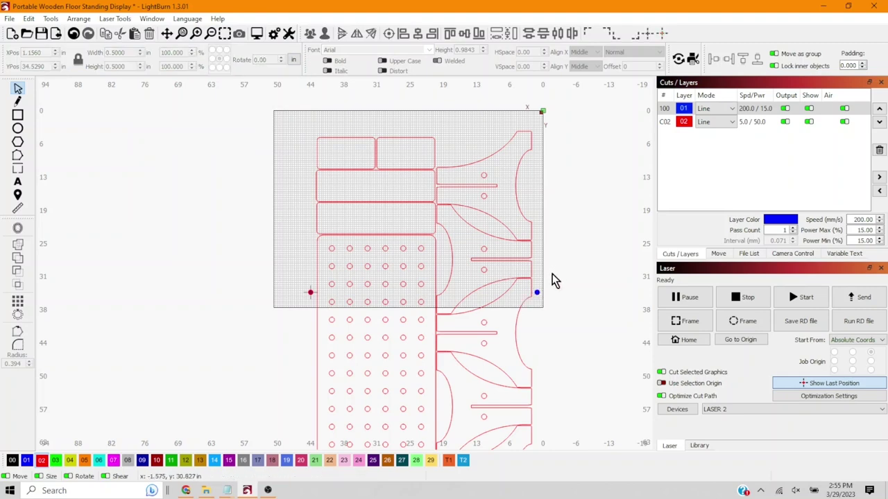
left_click_drag(552, 274, 370, 161)
left_click_drag(293, 126, 292, 128)
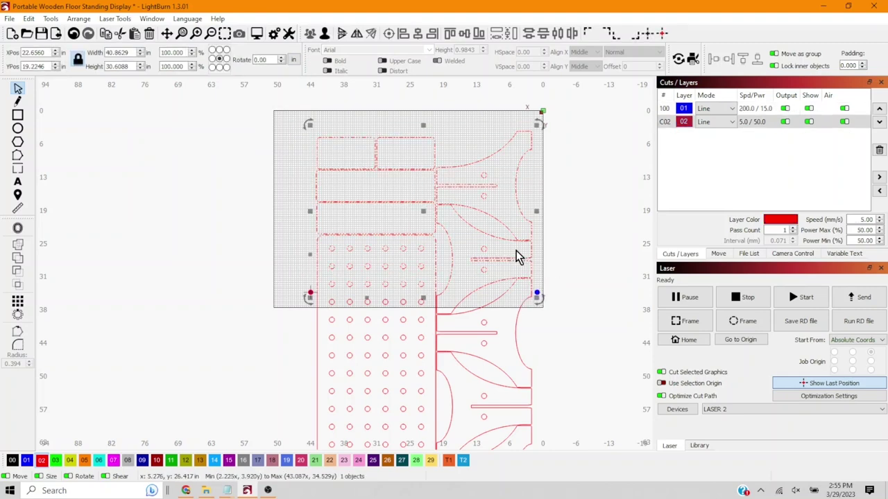
Add both targets to the selection and align the output to them.
left_click(535, 290, "shift")
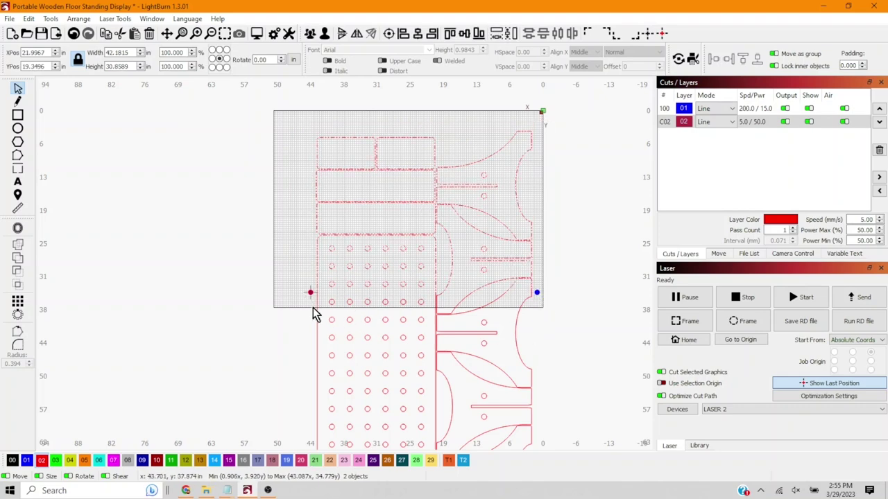
left_click(310, 292, "shift")
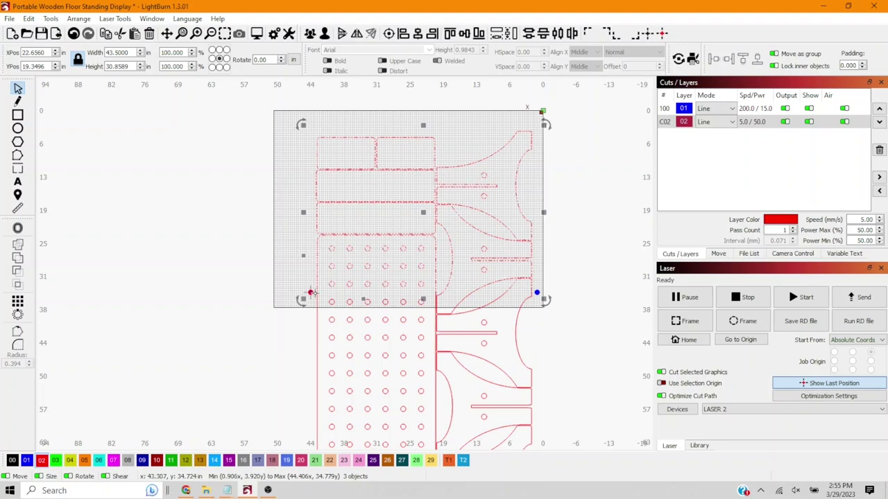
scroll(298, 295, "up", 6)
scroll(314, 294, "down", 6)
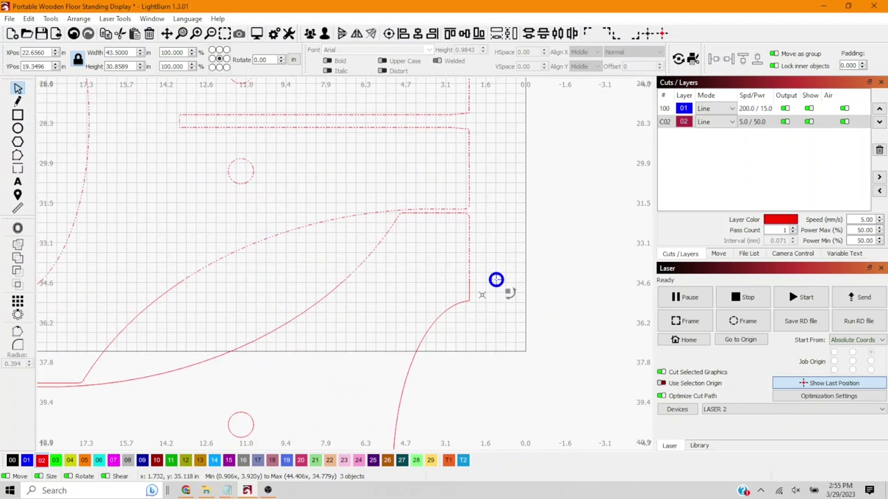
scroll(510, 293, "up", 3)
scroll(527, 277, "down", 10)
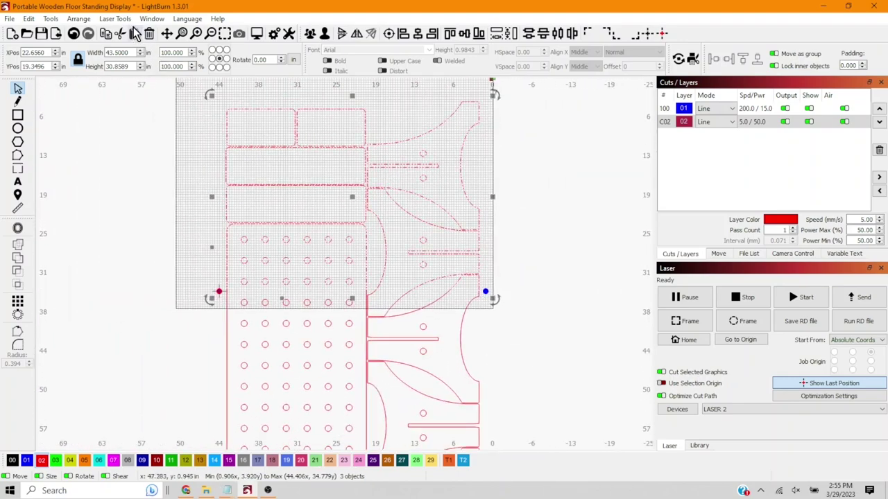
left_click(114, 18)
mouse_move(135, 35)
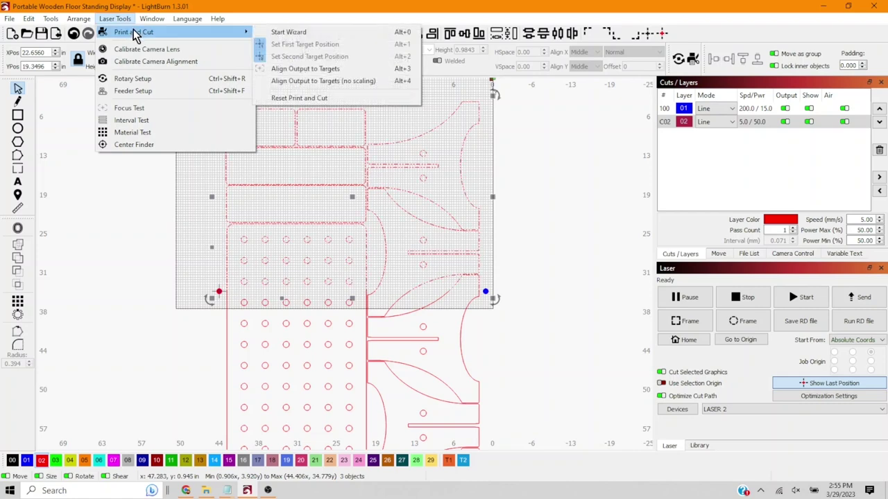
left_click(217, 18)
left_click(114, 18)
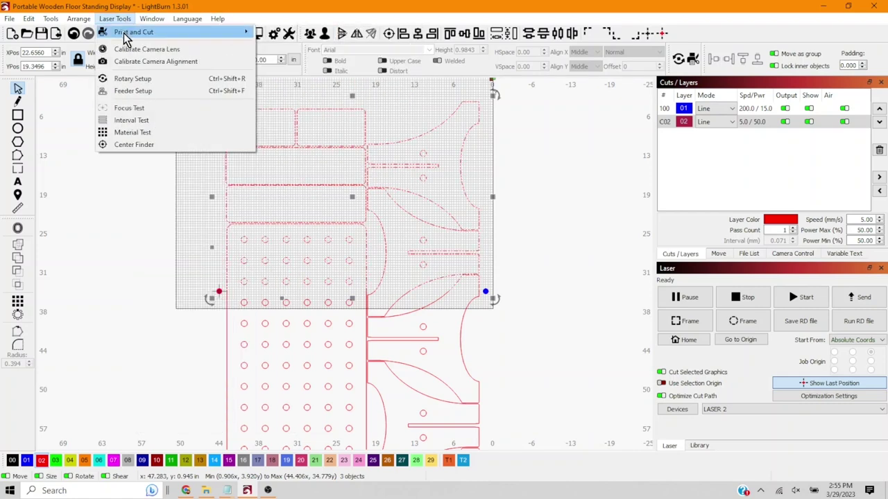
mouse_move(184, 35)
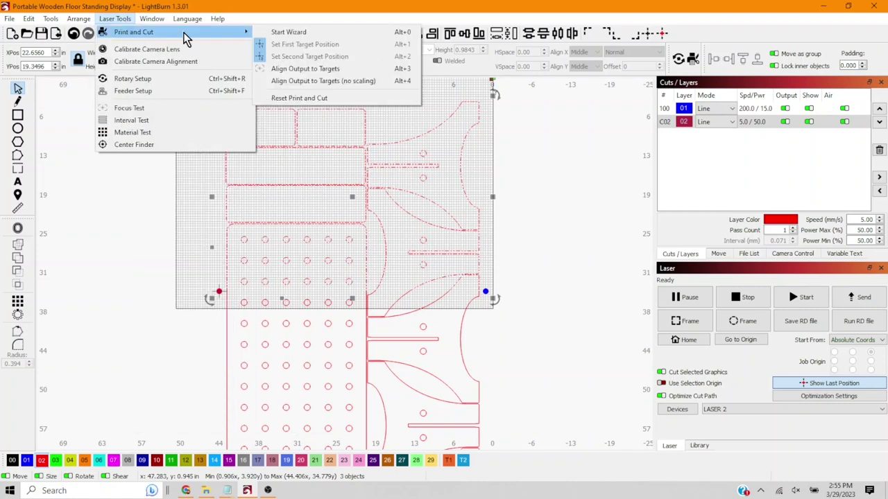
left_click(297, 70)
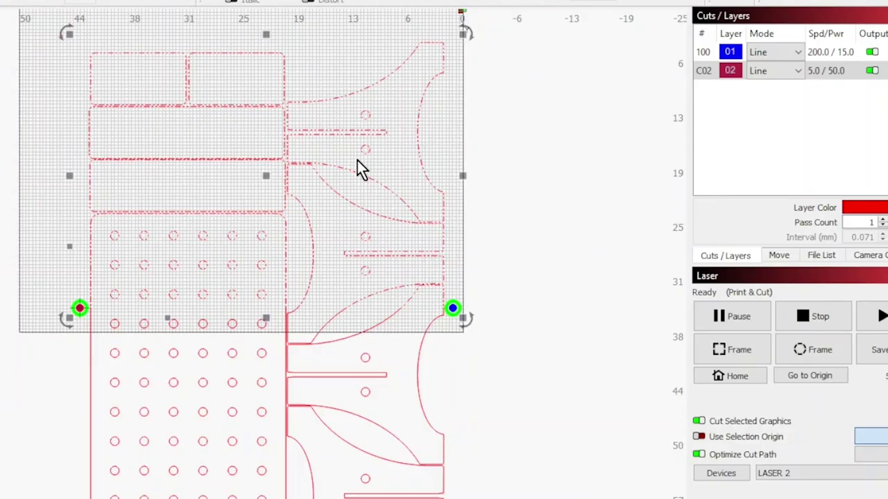